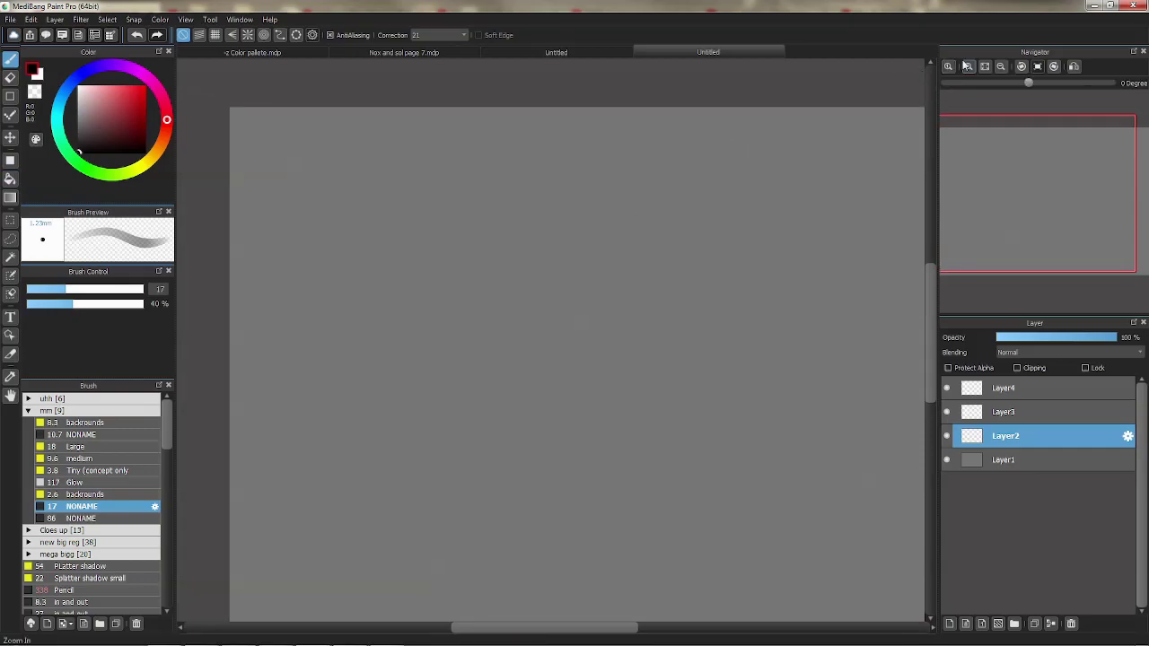
Sketch a rectangular head block on Layer2 with the soft, semi-transparent size 17 brush.
click(968, 67)
click(968, 68)
click(987, 151)
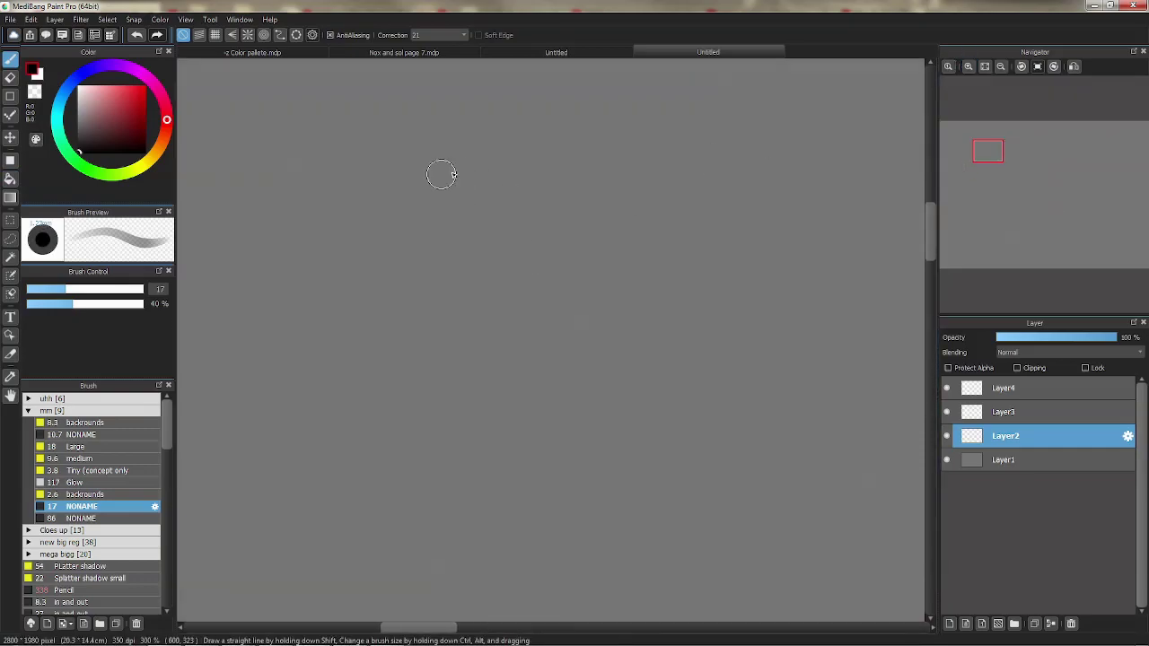
key(ctrl+z)
drag(358, 158, 387, 307)
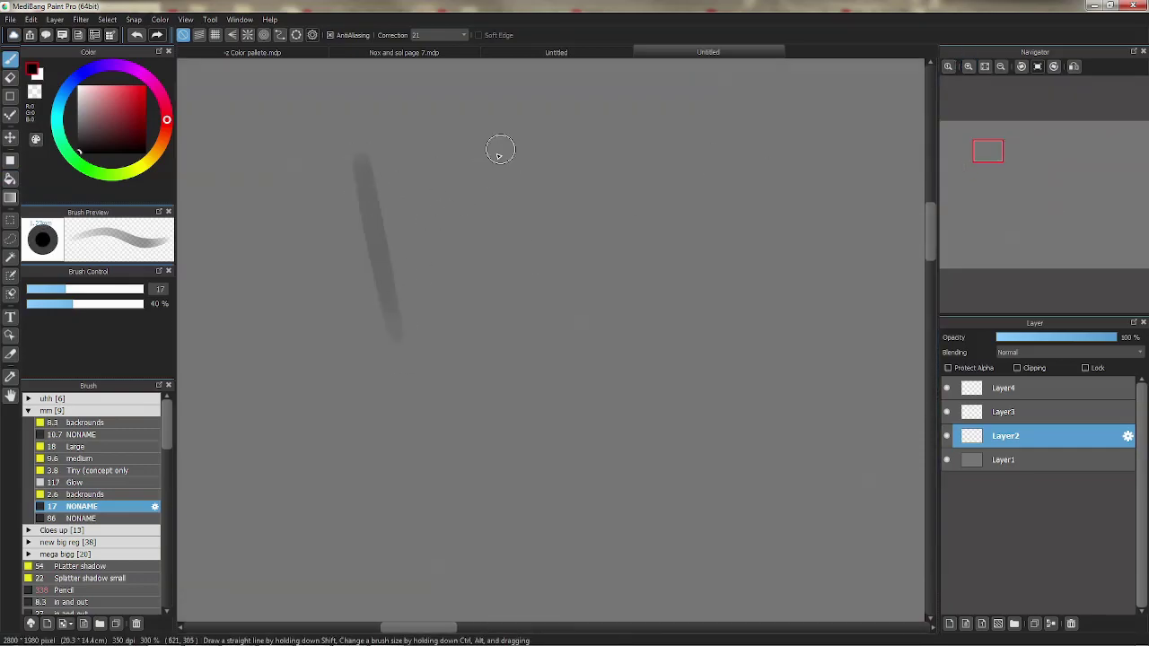
drag(508, 143, 518, 322)
drag(390, 324, 524, 310)
drag(377, 206, 498, 172)
key(ctrl+z)
drag(363, 163, 508, 141)
Rough in a narrow torso beneath the head block and arms ending in oval hands.
mouse_move(464, 316)
mouse_down()
mouse_move(480, 228)
mouse_move(448, 368)
mouse_up()
key(ctrl+z)
key(ctrl+z)
drag(428, 236, 419, 357)
mouse_move(525, 229)
mouse_down()
mouse_move(523, 350)
mouse_move(416, 342)
mouse_up()
drag(579, 274, 574, 251)
drag(663, 165, 660, 197)
Sketch one straight leg and one bent leg beneath the torso, with elongated ovals for feet.
drag(718, 139, 627, 103)
key(ctrl+z)
key(ctrl+z)
mouse_move(533, 200)
mouse_down()
mouse_move(616, 169)
mouse_move(705, 257)
mouse_move(618, 220)
mouse_up()
mouse_move(406, 238)
mouse_down()
mouse_move(514, 268)
mouse_move(541, 288)
mouse_move(494, 260)
mouse_move(402, 314)
mouse_move(440, 326)
mouse_move(439, 395)
mouse_up()
key(ctrl+z)
drag(380, 363, 401, 387)
mouse_move(633, 383)
mouse_down()
mouse_move(581, 227)
mouse_move(632, 451)
mouse_move(628, 382)
mouse_up()
mouse_move(502, 211)
mouse_down()
mouse_move(414, 289)
mouse_move(510, 282)
mouse_move(497, 380)
mouse_move(480, 269)
mouse_up()
Rough in the raised open shape with a rounded form beneath it to the right of the head block.
mouse_move(731, 95)
mouse_down()
mouse_move(584, 279)
mouse_move(625, 313)
mouse_move(600, 300)
mouse_up()
mouse_move(551, 205)
mouse_down()
mouse_move(658, 139)
mouse_move(639, 238)
mouse_move(619, 237)
mouse_move(528, 305)
mouse_up()
mouse_move(589, 246)
mouse_down()
mouse_move(582, 304)
mouse_move(619, 244)
mouse_move(595, 294)
mouse_move(567, 315)
mouse_move(562, 268)
mouse_move(551, 291)
mouse_move(570, 239)
mouse_move(621, 285)
mouse_move(628, 295)
mouse_move(603, 289)
mouse_move(621, 313)
mouse_up()
key(ctrl+z)
drag(493, 209, 733, 204)
drag(393, 208, 426, 262)
key(ctrl+z)
Sketch a U-shaped form left of the head block, with a small box and an oval attached beneath it.
drag(386, 162, 394, 245)
mouse_move(481, 161)
mouse_down()
mouse_move(448, 251)
mouse_move(498, 215)
mouse_move(404, 246)
mouse_move(495, 243)
mouse_up()
key(ctrl+z)
drag(393, 242, 499, 237)
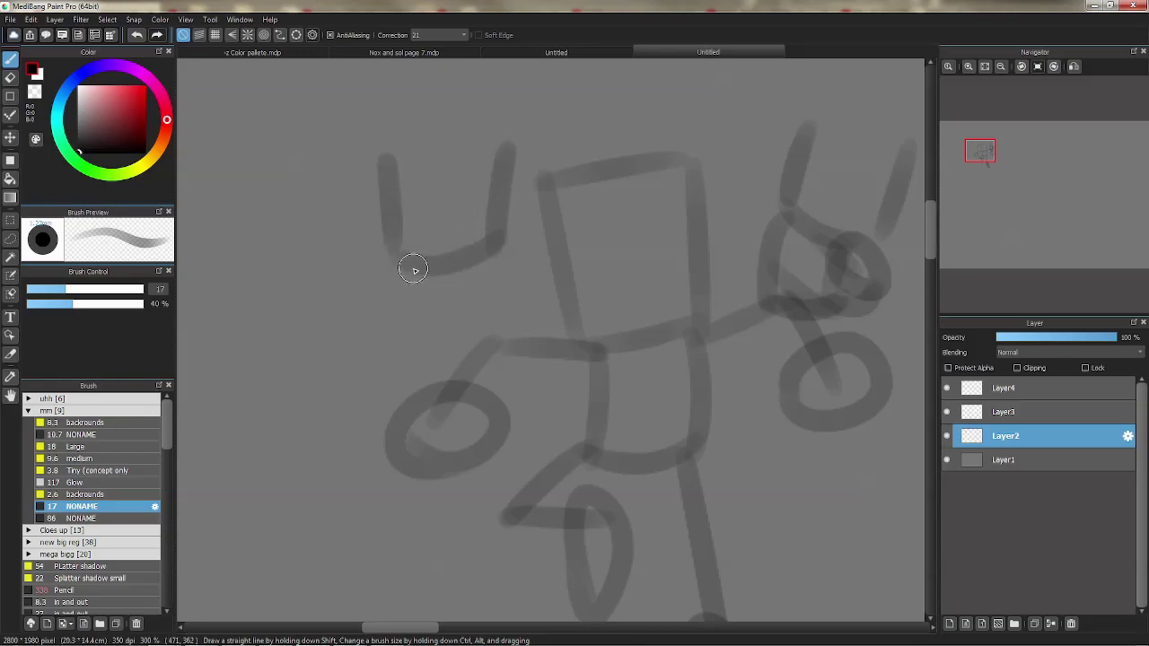
drag(411, 265, 425, 346)
mouse_move(475, 267)
mouse_down()
mouse_move(485, 330)
mouse_move(427, 341)
mouse_up()
drag(453, 292, 496, 340)
mouse_move(474, 264)
mouse_down()
mouse_move(505, 335)
mouse_move(541, 315)
mouse_move(566, 249)
mouse_up()
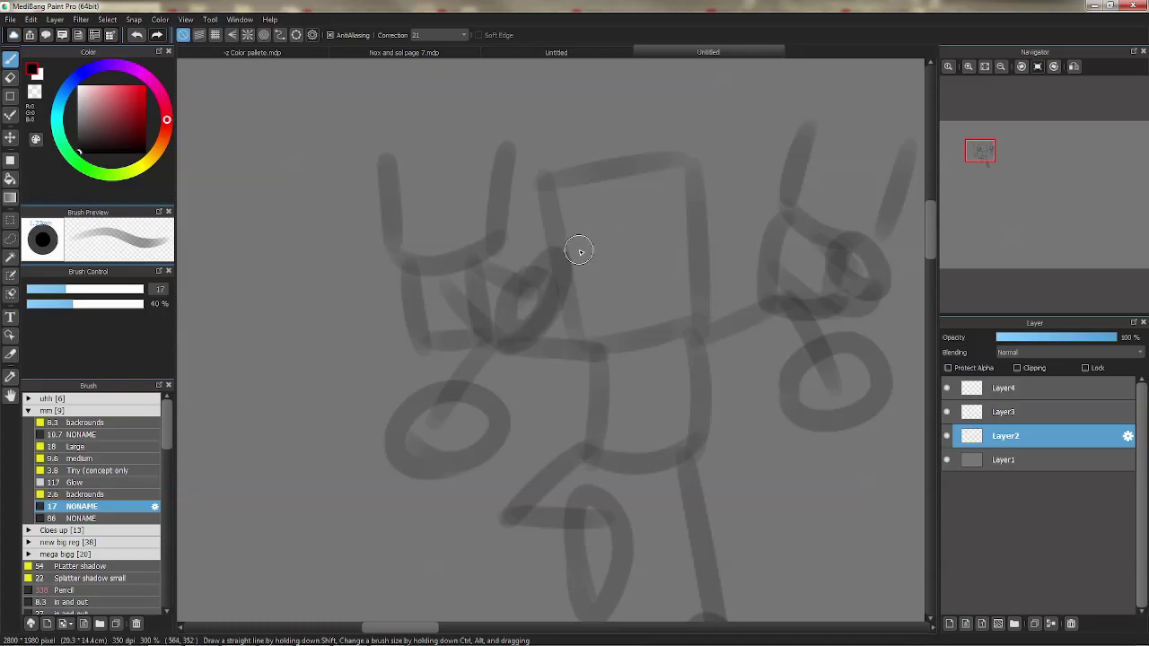
Transform the rough figure on Layer2, enlarging it and moving it to fill the middle of the canvas.
click(1000, 66)
click(1001, 66)
click(107, 19)
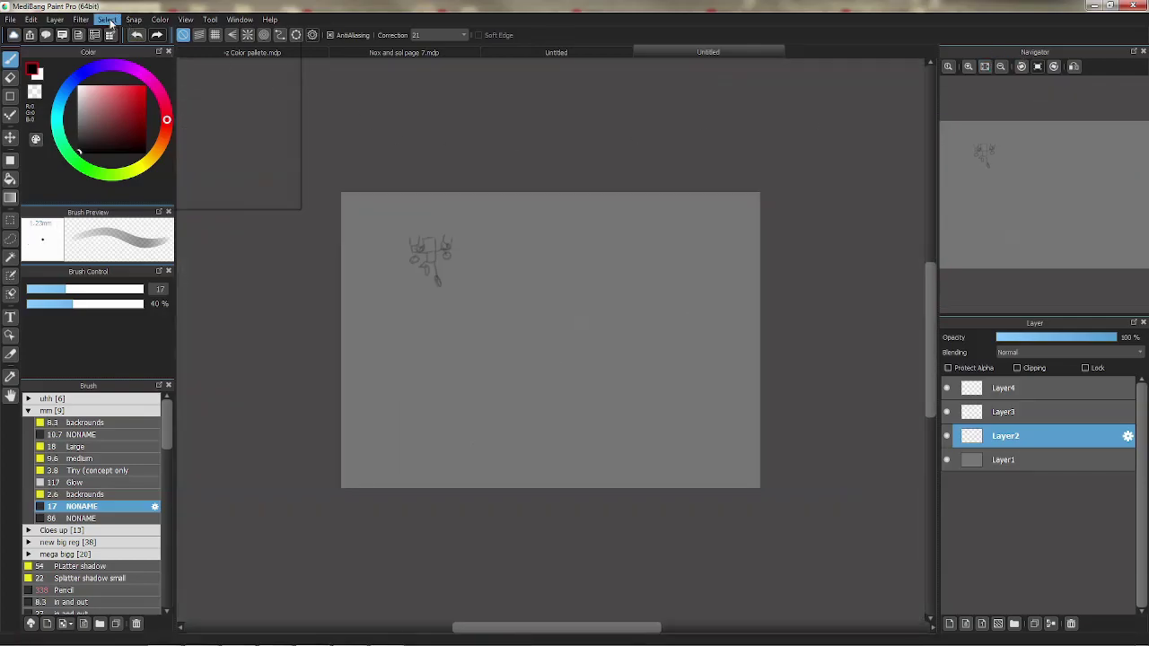
click(173, 171)
mouse_move(431, 238)
mouse_down()
mouse_move(506, 395)
mouse_move(712, 236)
mouse_move(694, 169)
mouse_up()
drag(643, 260, 565, 329)
click(890, 621)
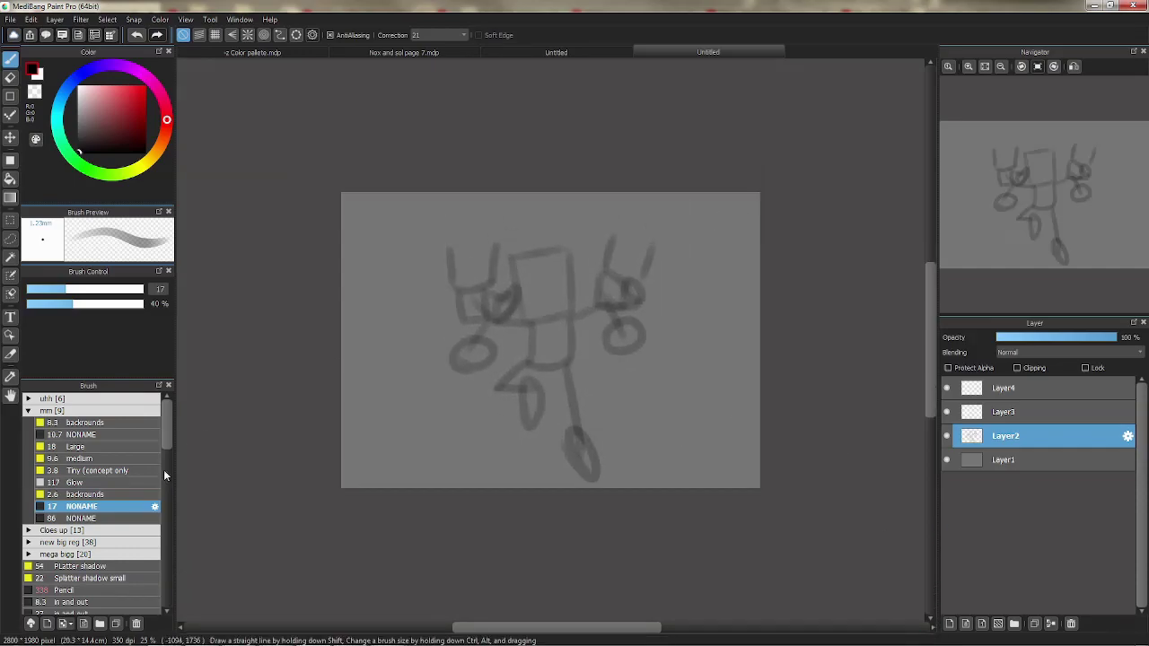
Activate Layer4 and try a round eye outline inside the head block with the Tiny (concept only) brush.
click(98, 470)
click(1005, 388)
click(969, 68)
click(969, 68)
click(969, 69)
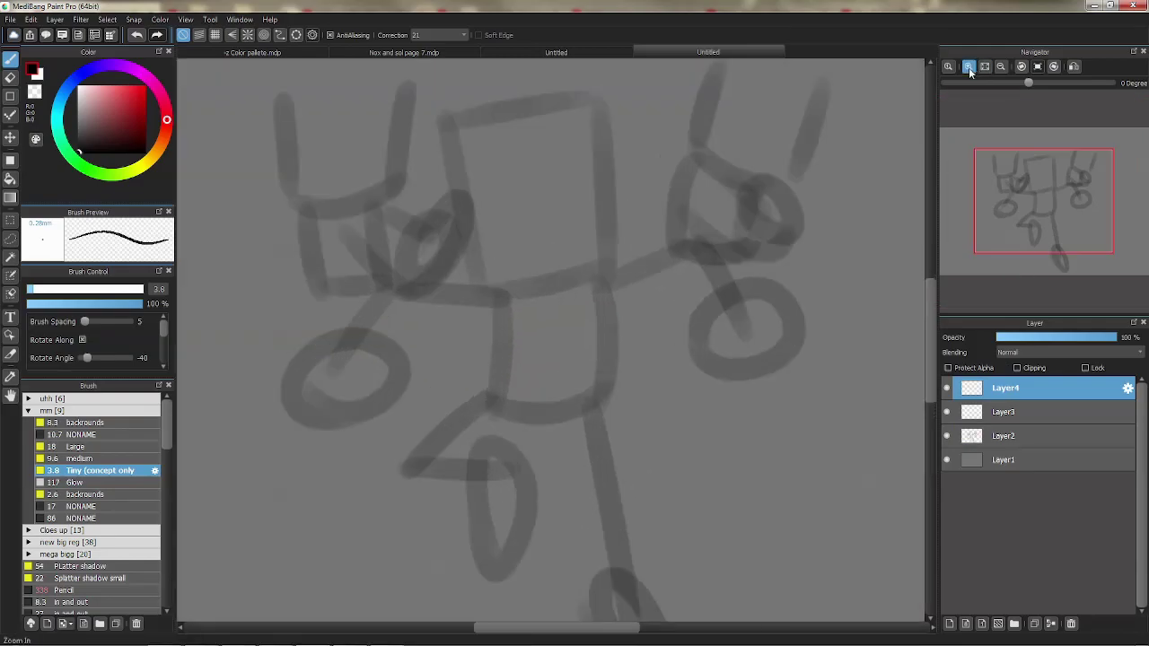
click(969, 68)
click(969, 68)
drag(643, 161, 715, 409)
mouse_move(504, 170)
mouse_down()
mouse_move(423, 178)
mouse_move(458, 343)
mouse_up()
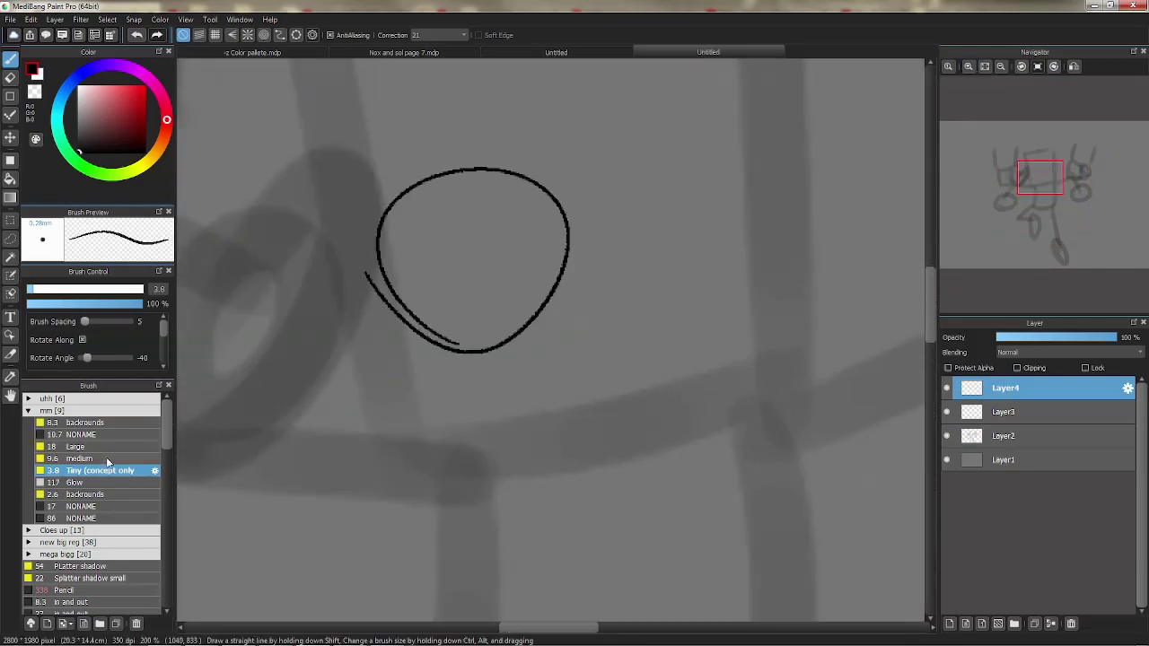
Replace the thin eye outline with two large touching circles for eyes, using the medium brush.
click(107, 456)
key(ctrl+z)
mouse_move(369, 244)
mouse_down()
mouse_move(392, 300)
mouse_move(391, 237)
mouse_move(396, 268)
mouse_move(447, 300)
mouse_up()
key(ctrl+z)
key(ctrl+z)
mouse_move(362, 249)
mouse_down()
mouse_move(398, 320)
mouse_move(391, 293)
mouse_up()
mouse_move(557, 237)
mouse_down()
mouse_move(695, 305)
mouse_move(666, 69)
mouse_move(725, 294)
mouse_move(606, 102)
mouse_move(579, 255)
mouse_up()
key(ctrl+z)
drag(583, 204, 497, 195)
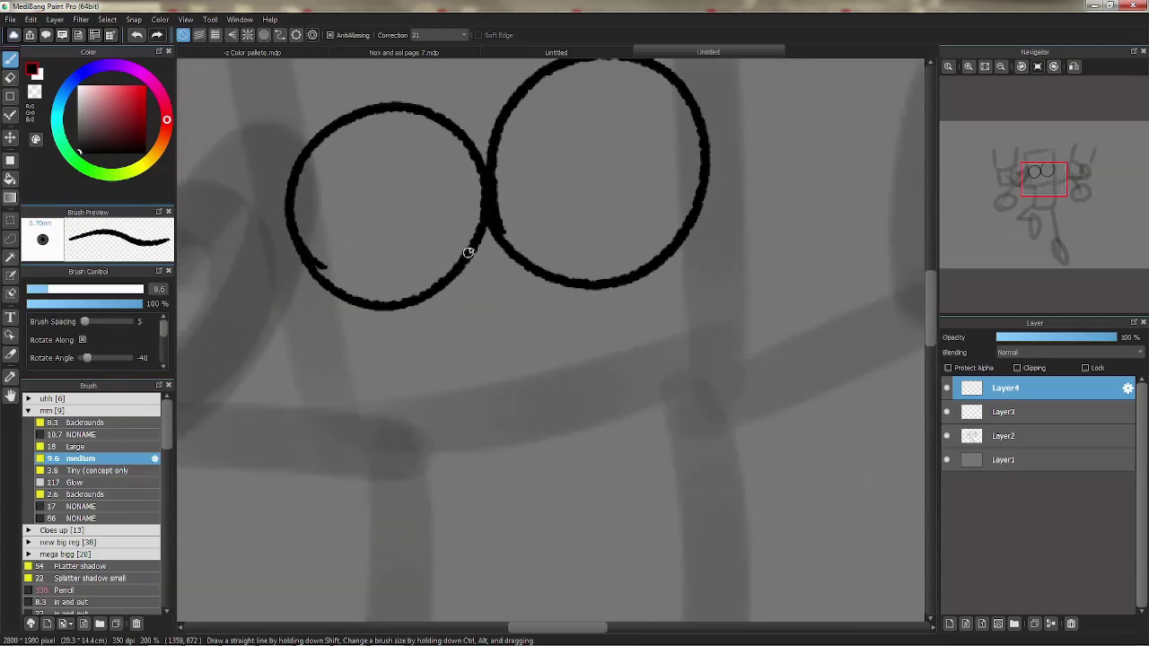
Draw a small angular nose between the eyes and a wide rounded muzzle outline below them.
drag(459, 300, 455, 305)
key(ctrl+z)
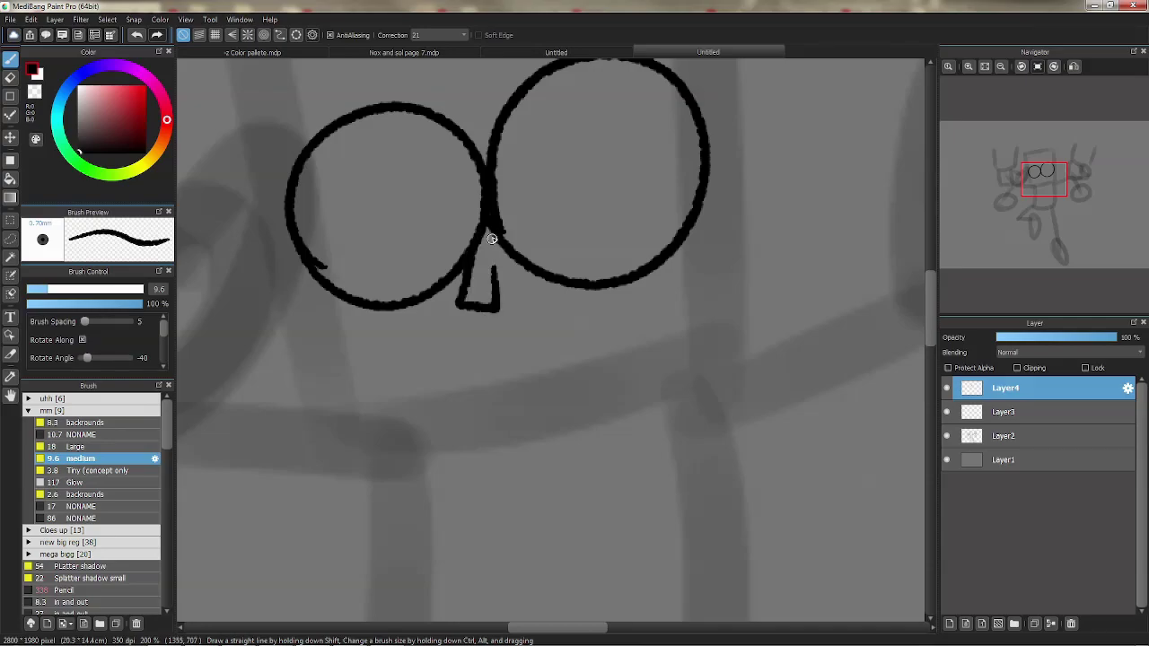
drag(314, 299, 724, 303)
key(ctrl+z)
mouse_move(327, 280)
mouse_down()
mouse_move(272, 374)
mouse_move(785, 268)
mouse_up()
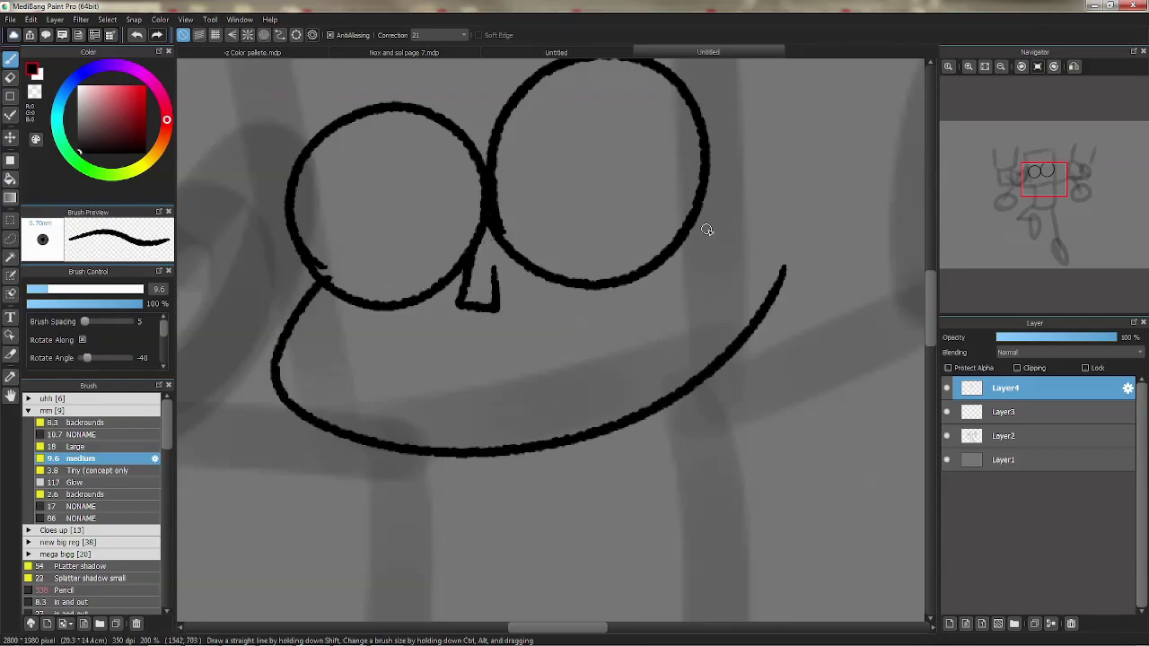
drag(700, 213, 752, 338)
drag(436, 400, 620, 362)
key(ctrl+z)
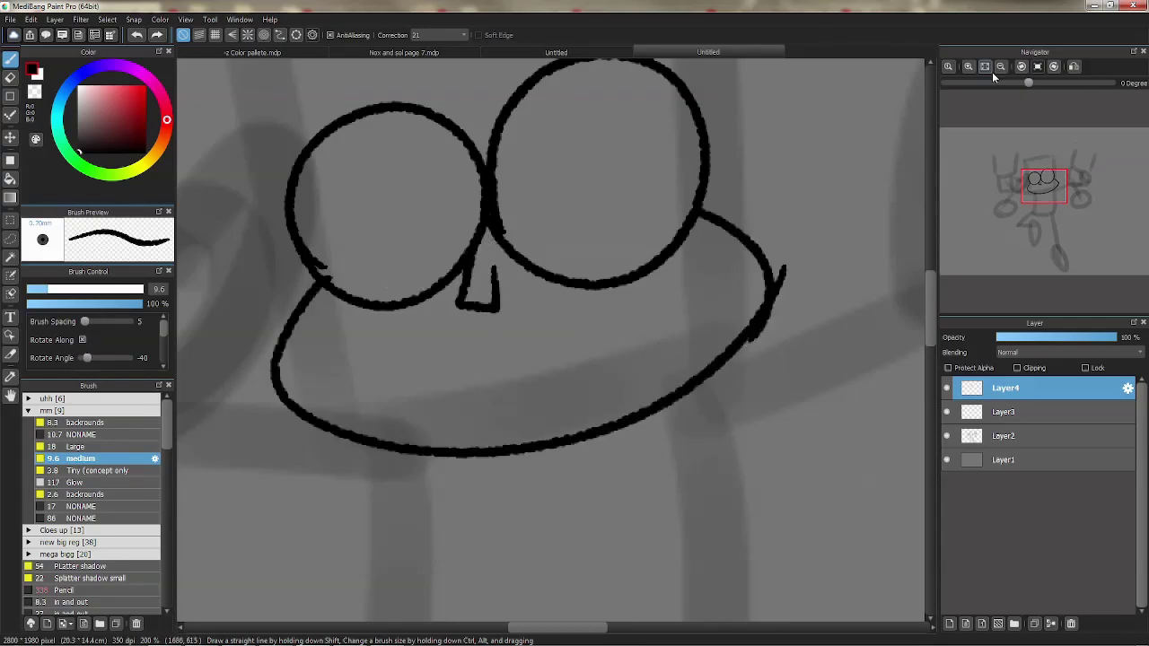
Ink the left side and curved bottom edge of the torso beneath the muzzle.
click(1000, 67)
mouse_move(583, 428)
mouse_down()
mouse_move(407, 177)
mouse_move(515, 229)
mouse_up()
mouse_move(339, 211)
mouse_down()
mouse_move(355, 428)
mouse_move(308, 465)
mouse_move(571, 453)
mouse_up()
key(ctrl+z)
key(ctrl+z)
key(ctrl+z)
mouse_move(338, 212)
mouse_down()
mouse_move(333, 453)
mouse_move(643, 428)
mouse_up()
key(ctrl+z)
key(ctrl+z)
mouse_move(337, 212)
mouse_down()
mouse_move(317, 414)
mouse_move(635, 392)
mouse_move(613, 149)
mouse_move(604, 260)
mouse_up()
key(ctrl+z)
Draw jagged, pointed cheek fur extending from the right side of the muzzle.
mouse_move(750, 121)
mouse_down()
mouse_move(649, 159)
mouse_move(518, 243)
mouse_up()
mouse_move(411, 232)
mouse_down()
mouse_move(578, 164)
mouse_move(430, 344)
mouse_up()
key(ctrl+z)
key(ctrl+z)
mouse_move(406, 246)
mouse_down()
mouse_move(451, 231)
mouse_move(520, 175)
mouse_move(474, 121)
mouse_up()
key(ctrl+z)
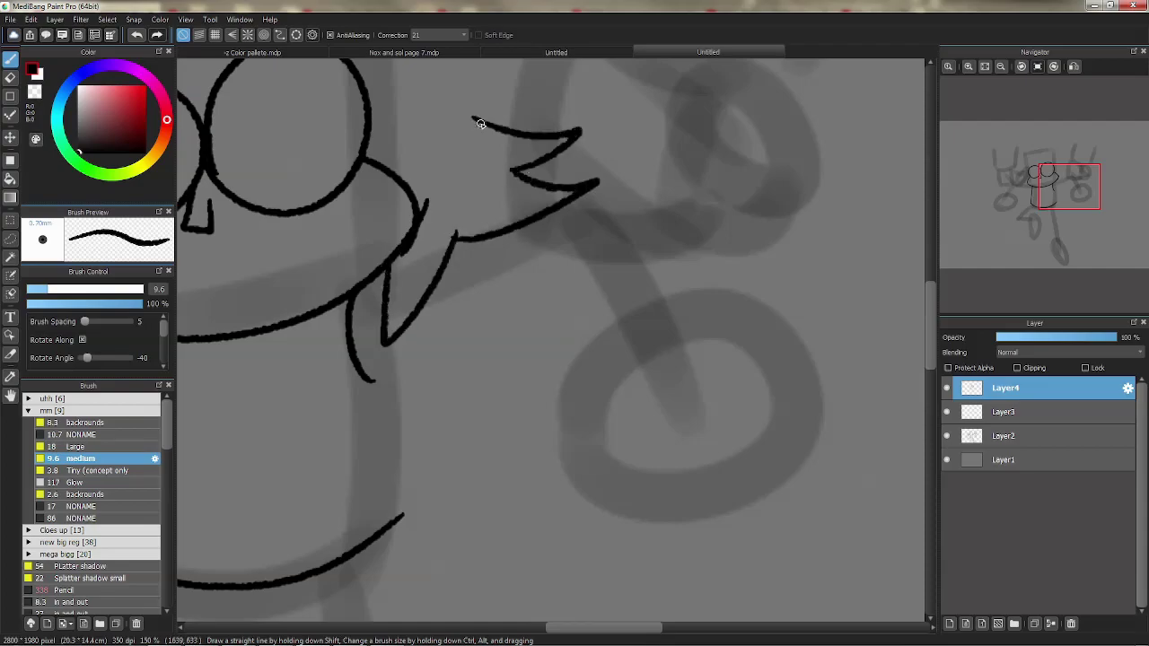
Draw the underside of the right-hand arm and a large round fist over the rough circle.
drag(346, 317, 532, 243)
mouse_move(523, 306)
mouse_down()
mouse_move(756, 367)
mouse_move(522, 319)
mouse_move(574, 265)
mouse_move(523, 316)
mouse_up()
key(ctrl+z)
key(ctrl+z)
Complete the right-hand arm with a bent upper edge and a curved cuff line above the fist.
drag(709, 267, 601, 113)
drag(534, 88, 631, 79)
key(ctrl+z)
drag(531, 87, 614, 115)
key(ctrl+z)
mouse_move(578, 204)
mouse_down()
mouse_move(664, 181)
mouse_move(506, 273)
mouse_move(646, 184)
mouse_up()
key(ctrl+z)
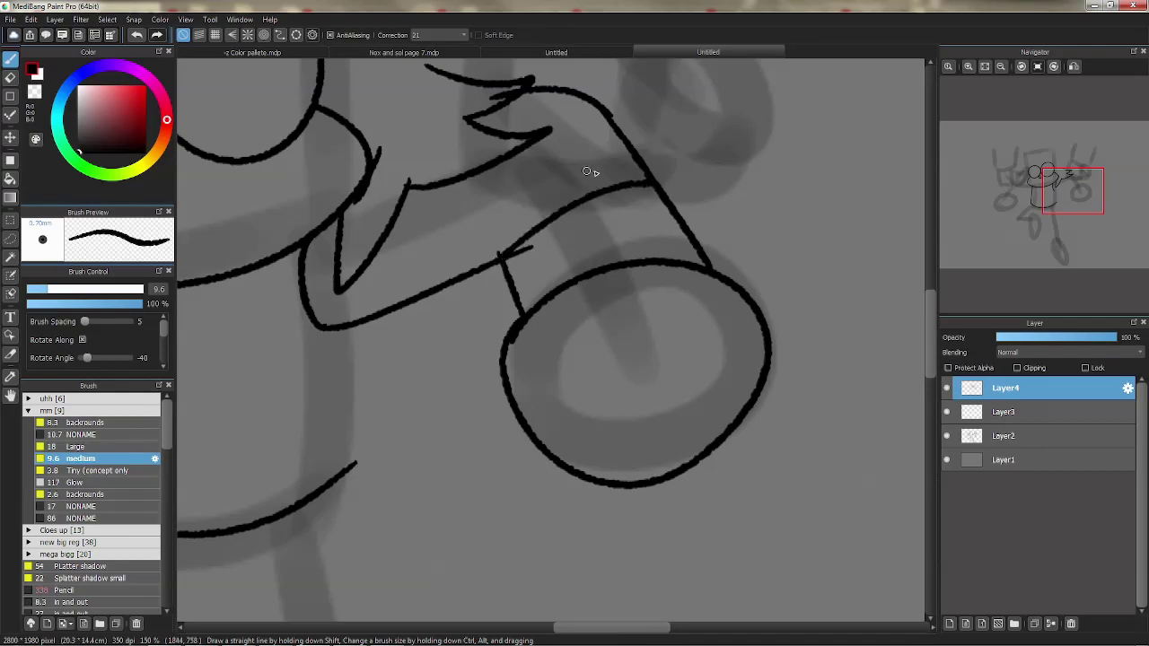
Outline the arm on the figure's left side and its flared cuff over the rough sketch.
drag(373, 205, 655, 282)
mouse_move(492, 287)
mouse_down()
mouse_move(745, 249)
mouse_move(757, 223)
mouse_up()
drag(574, 359, 660, 247)
mouse_move(411, 396)
mouse_down()
mouse_move(494, 326)
mouse_move(197, 303)
mouse_move(229, 321)
mouse_move(293, 428)
mouse_move(411, 397)
mouse_up()
scroll(377, 359, right, 2)
scroll(377, 359, up, 3)
mouse_move(300, 359)
mouse_down()
mouse_move(397, 243)
mouse_move(568, 248)
mouse_move(386, 260)
mouse_up()
key(ctrl+z)
Draw the open hand with pointed fingers at the end of the left-hand arm.
mouse_move(449, 427)
mouse_down()
mouse_move(472, 355)
mouse_move(496, 330)
mouse_up()
mouse_move(490, 344)
mouse_down()
mouse_move(648, 384)
mouse_move(456, 360)
mouse_move(460, 444)
mouse_up()
key(ctrl+z)
key(ctrl+z)
mouse_move(348, 303)
mouse_down()
mouse_move(487, 378)
mouse_move(500, 345)
mouse_move(501, 356)
mouse_up()
key(ctrl+z)
Close the right side of the torso and draw two vertical vest edges down its front.
mouse_move(659, 315)
mouse_down()
mouse_move(624, 370)
mouse_move(269, 326)
mouse_move(308, 268)
mouse_up()
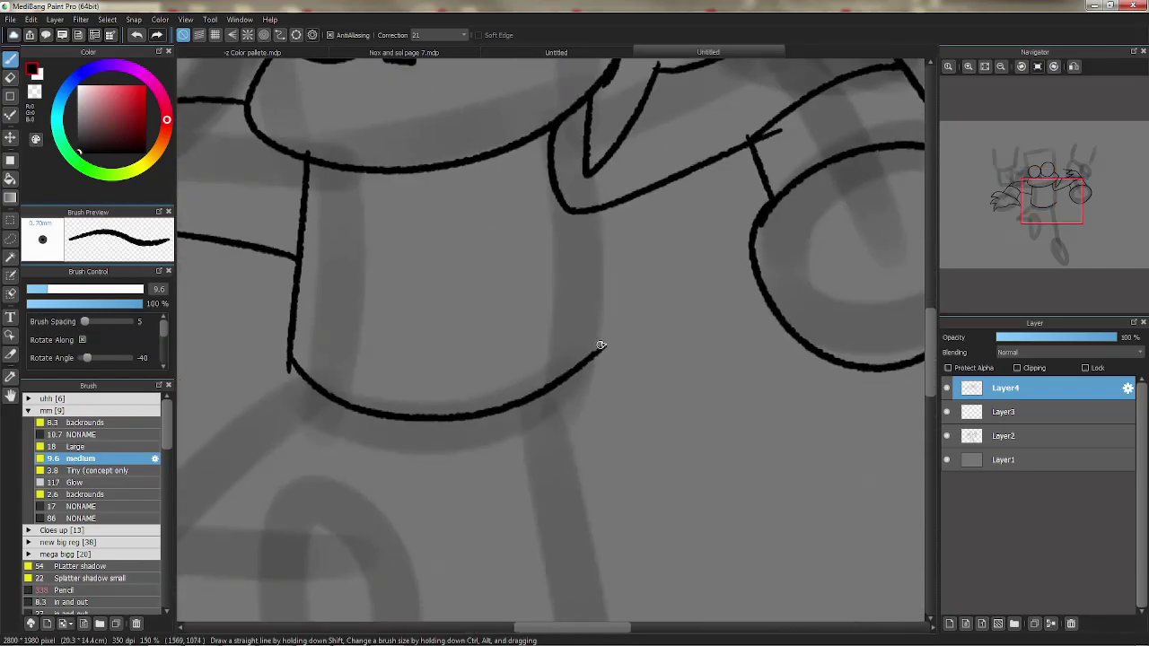
drag(603, 345, 610, 186)
drag(496, 154, 490, 332)
drag(335, 167, 314, 380)
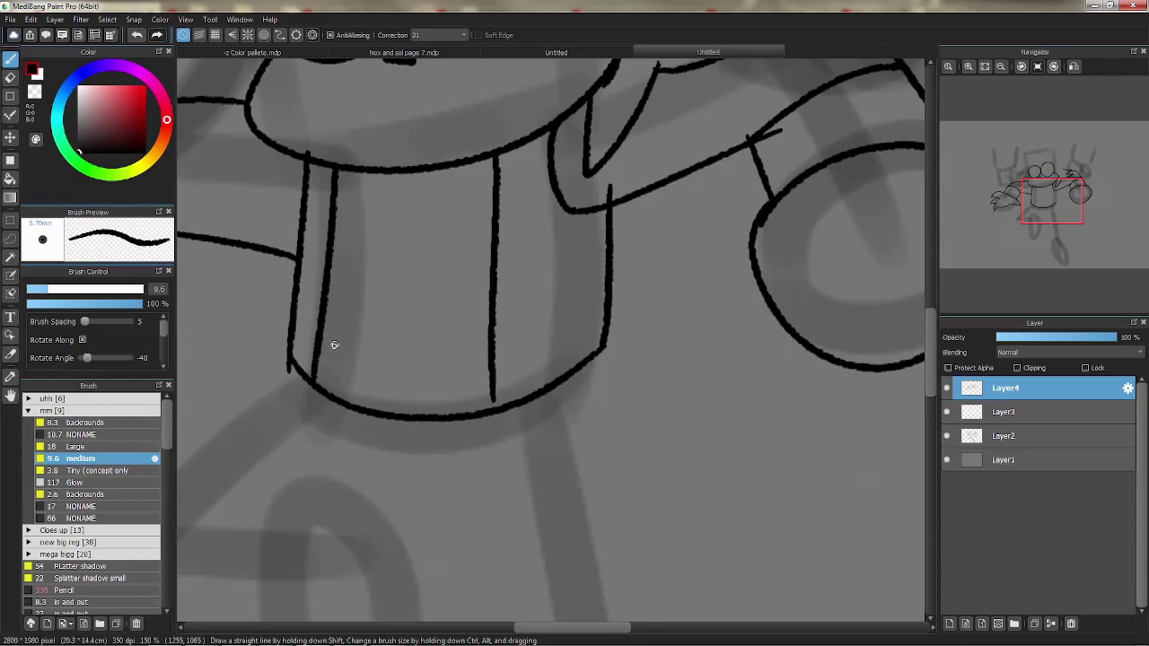
Add a curved waistband, a rounded neckline and a short vertical centre line to the torso.
drag(321, 337, 503, 355)
drag(338, 188, 493, 214)
drag(412, 213, 414, 274)
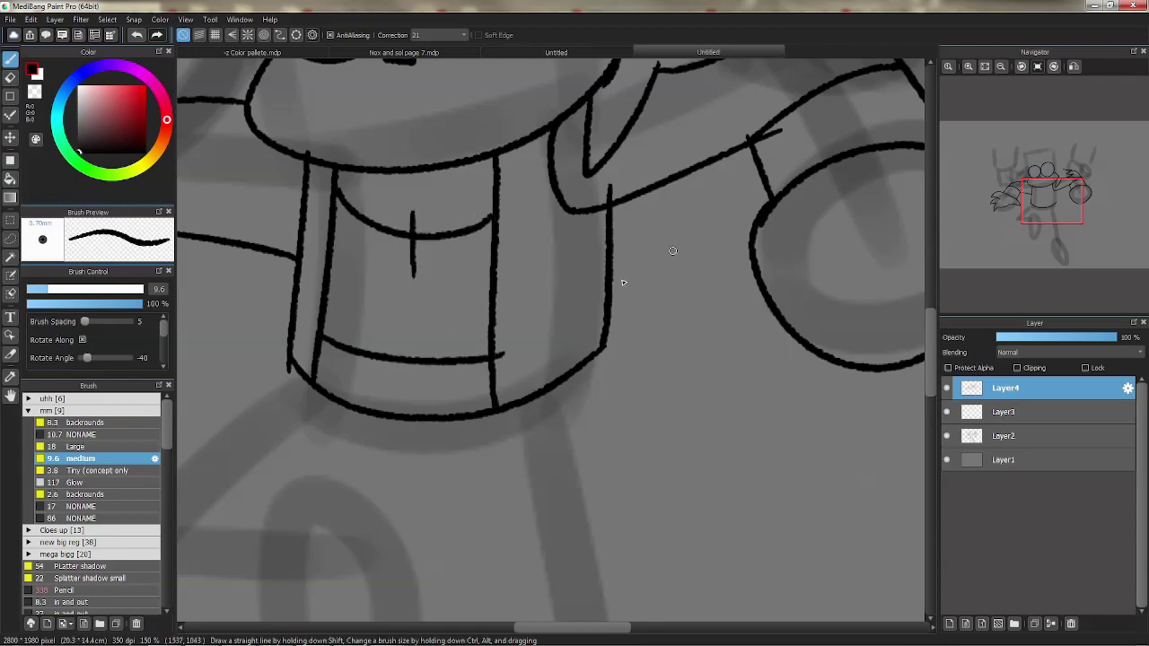
Outline the straight leg with a flared lower cuff and two curved bands across it.
click(1002, 67)
mouse_move(674, 431)
mouse_down()
mouse_move(602, 200)
mouse_move(454, 254)
mouse_move(457, 280)
mouse_up()
mouse_move(401, 160)
mouse_down()
mouse_move(440, 457)
mouse_move(419, 241)
mouse_move(421, 392)
mouse_up()
key(ctrl+z)
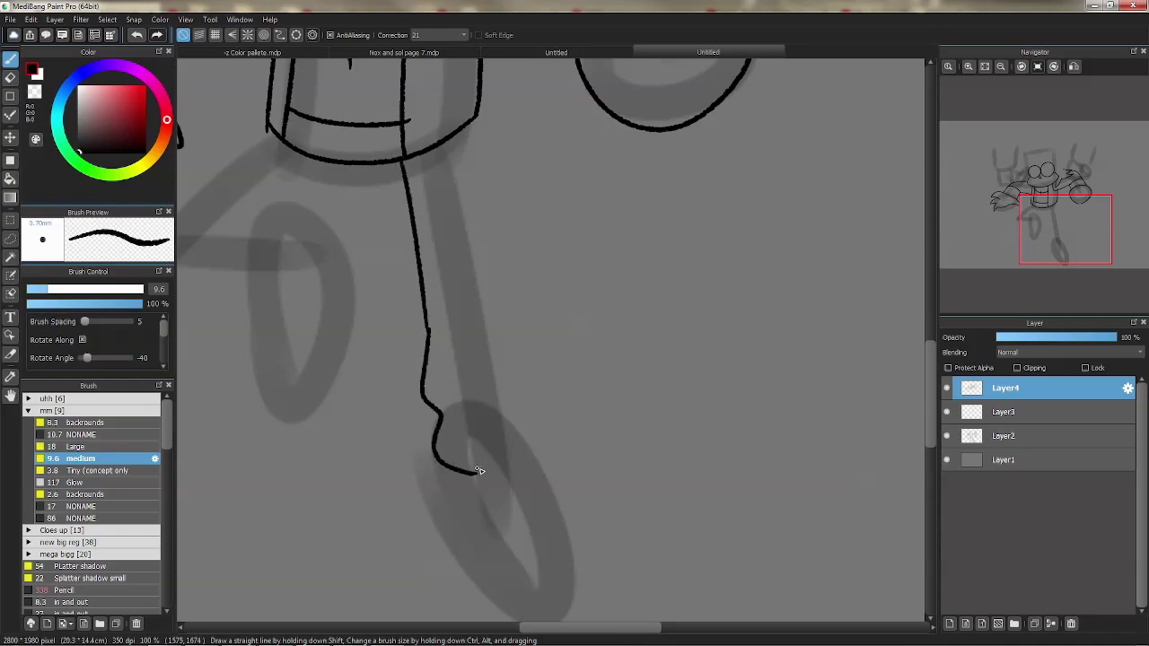
drag(471, 122, 498, 289)
key(ctrl+z)
drag(500, 336, 471, 121)
key(ctrl+z)
drag(509, 353, 477, 141)
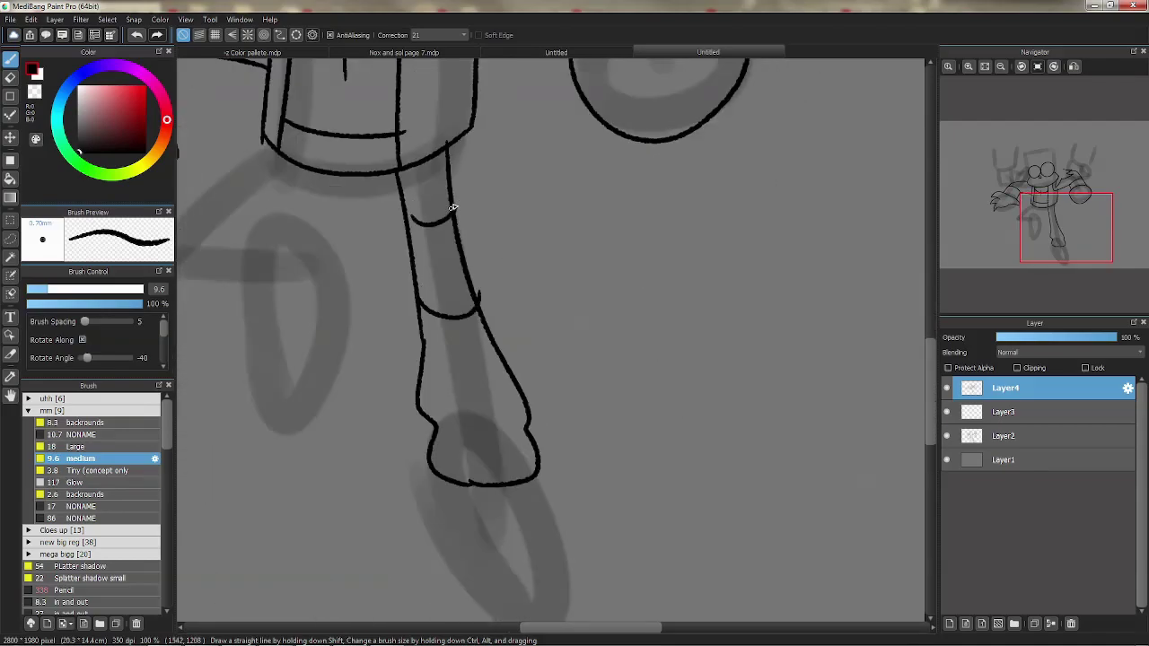
Draw the elongated shoe below the straight leg's cuff, following the rough foot oval.
scroll(460, 207, down, 3)
mouse_move(438, 350)
mouse_down()
mouse_move(476, 477)
mouse_move(529, 356)
mouse_up()
drag(529, 459, 542, 504)
Outline the bent left leg with its ruffled cuff and add curved bands across the thigh and shin.
drag(455, 237, 592, 434)
drag(400, 210, 355, 266)
key(ctrl+z)
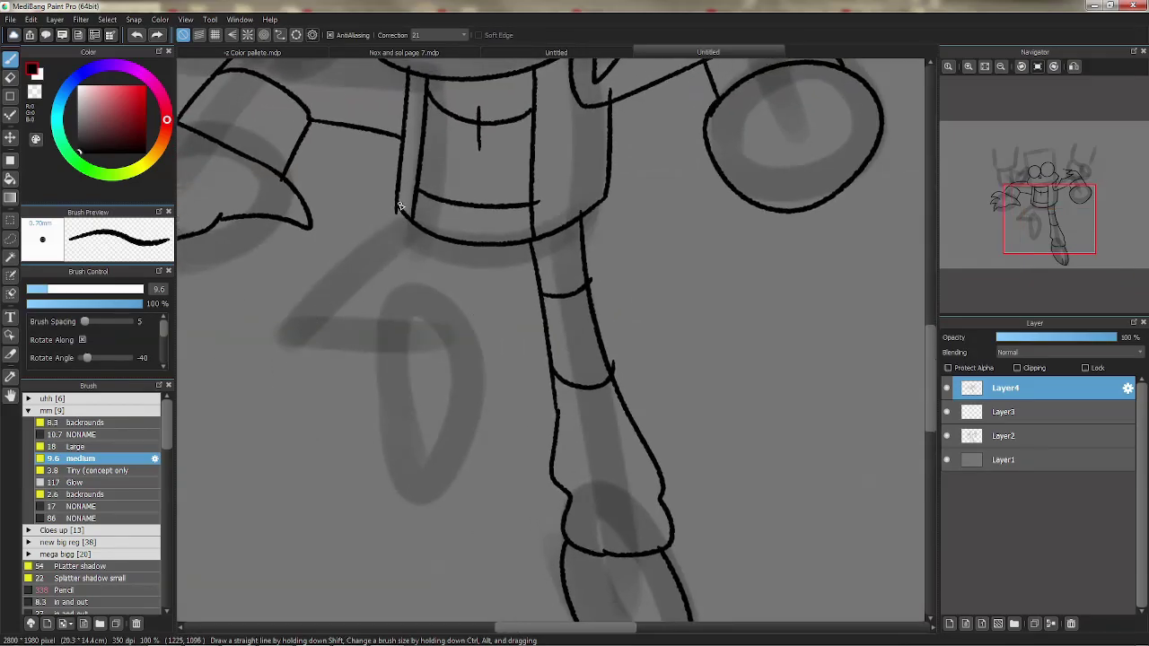
drag(398, 208, 288, 339)
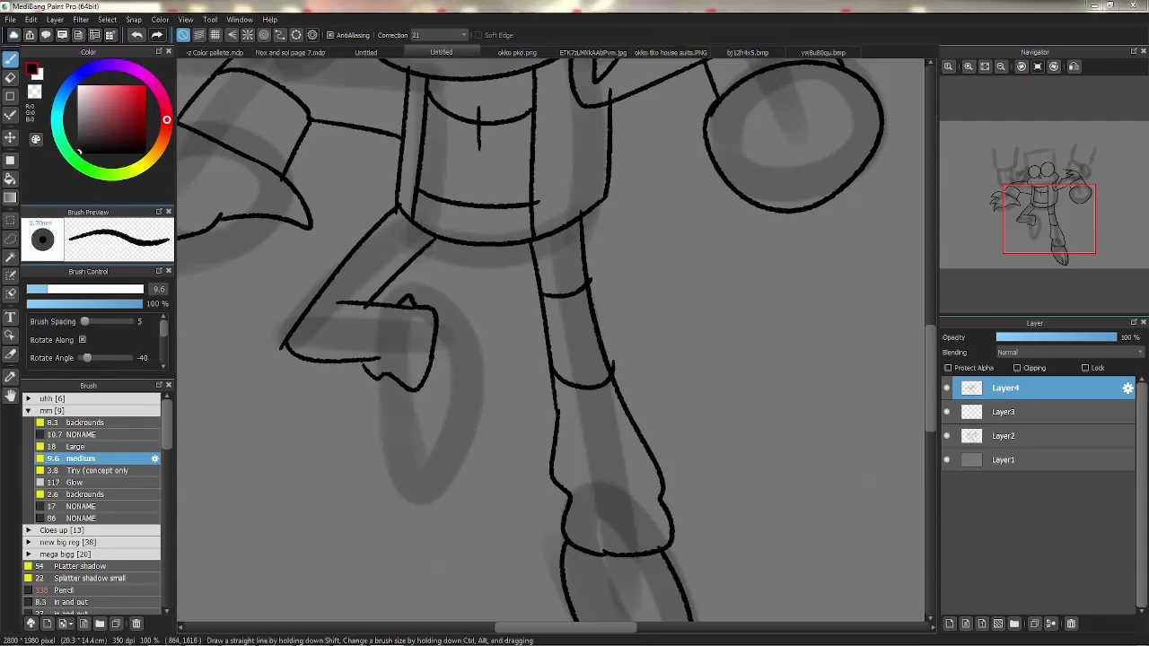
drag(331, 364, 354, 309)
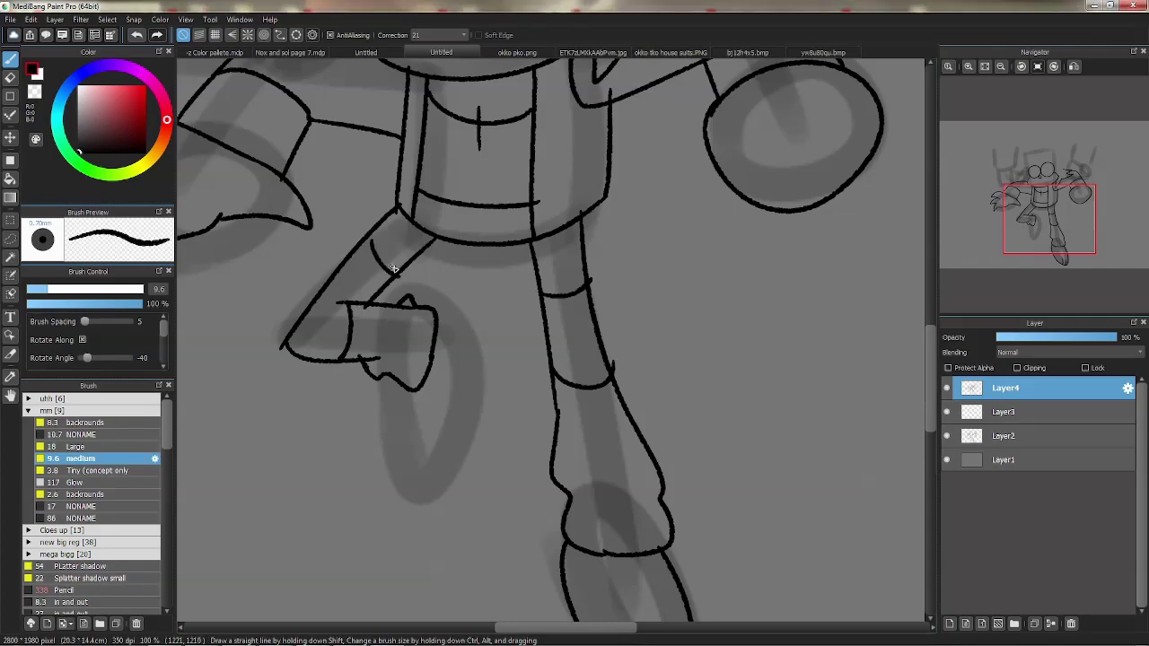
Draw the pointed oval shoe hanging from the bent leg's cuff.
mouse_move(398, 377)
mouse_down()
mouse_move(445, 305)
mouse_move(464, 328)
mouse_move(401, 391)
mouse_up()
key(ctrl+z)
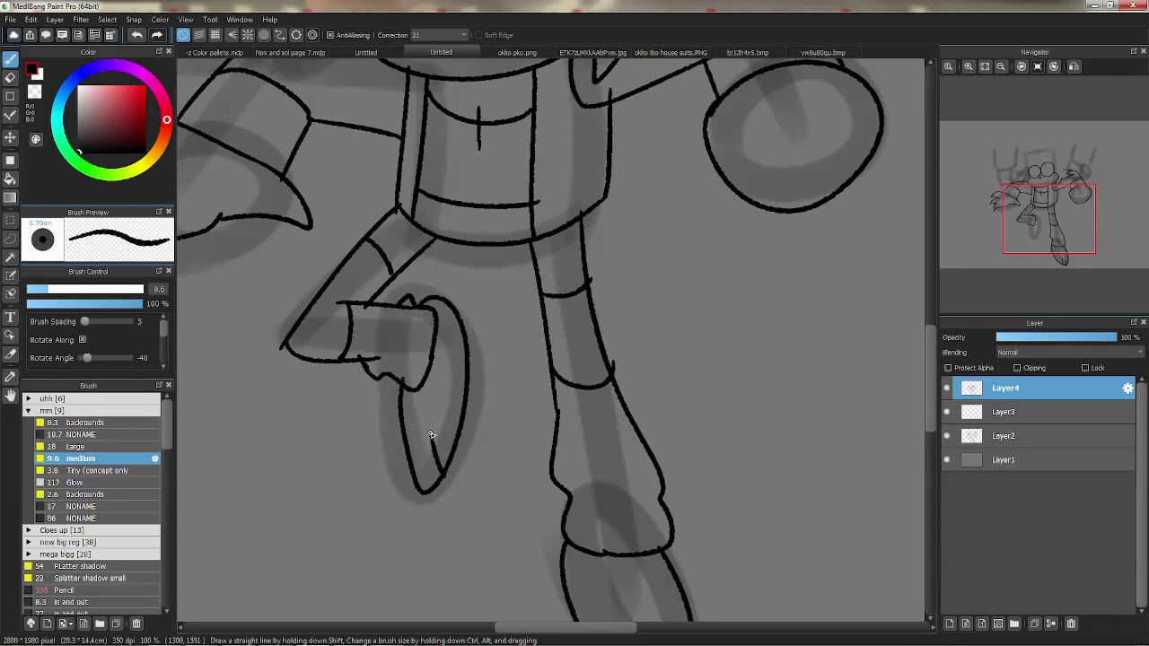
drag(483, 494, 421, 365)
Draw jagged cheek fur on the left side of the muzzle and erase the arm line that crosses it.
mouse_move(485, 216)
mouse_down()
mouse_move(475, 484)
mouse_move(582, 384)
mouse_up()
drag(350, 282, 350, 338)
key(ctrl+z)
drag(395, 375, 355, 361)
key(ctrl+z)
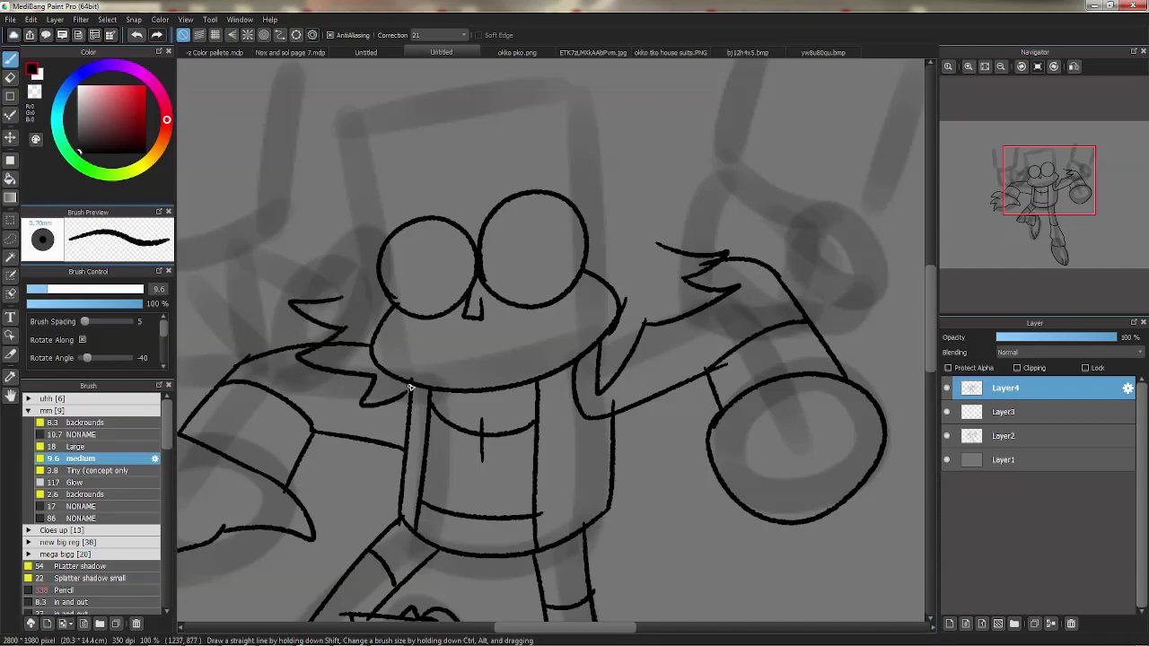
key(e)
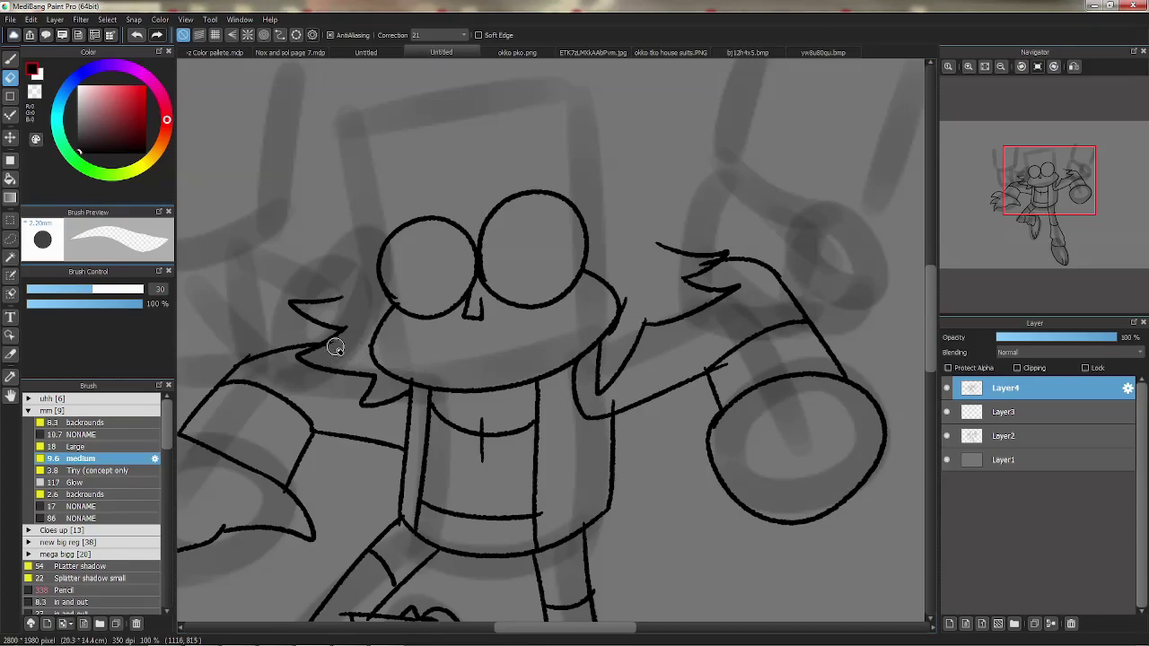
Outline the hair with tall pointed tufts on both sides and a curved hairline above the eyes.
click(11, 59)
drag(546, 162, 553, 227)
drag(660, 307, 614, 59)
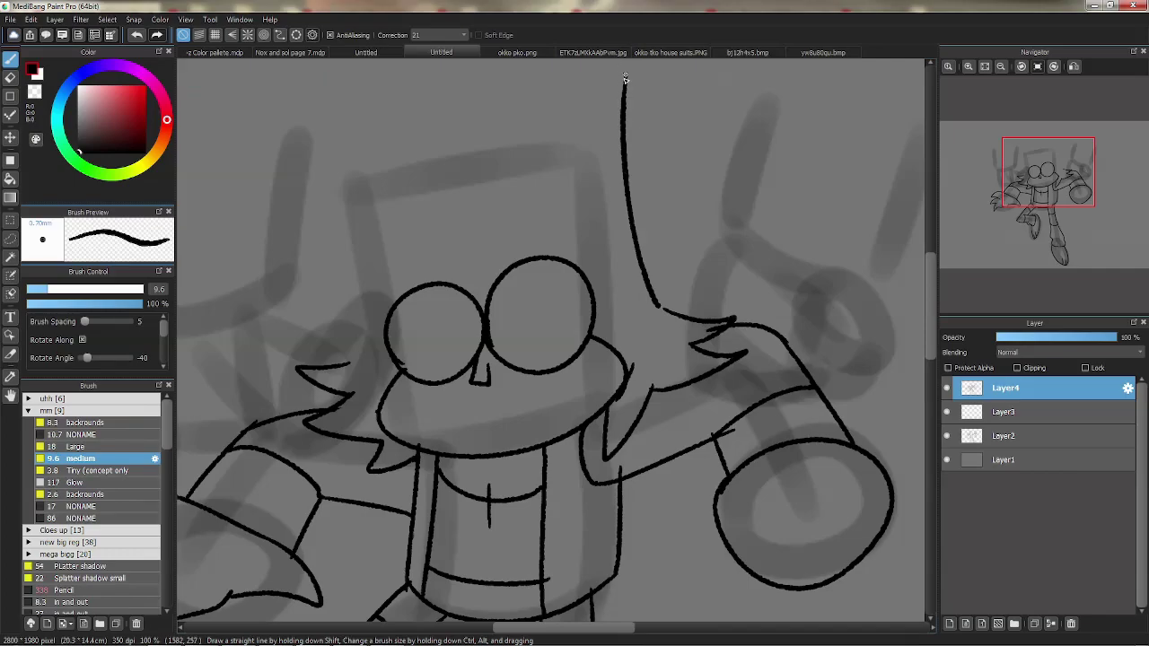
drag(425, 120, 261, 132)
key(ctrl+z)
drag(563, 144, 285, 110)
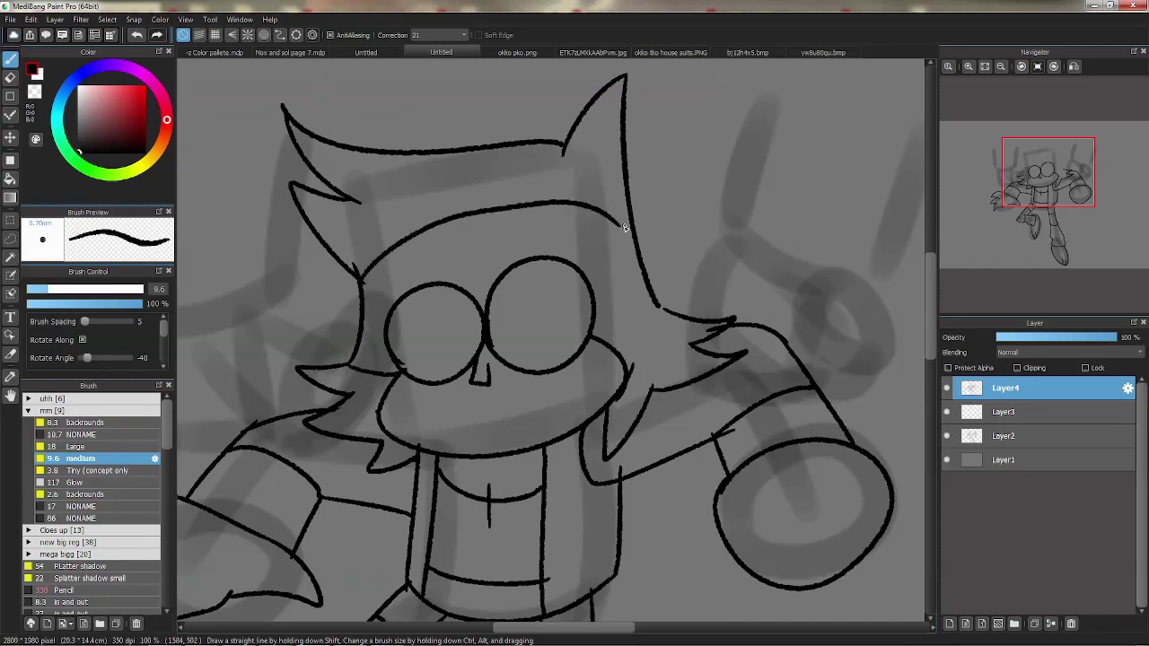
mouse_move(630, 240)
mouse_down()
mouse_move(363, 297)
mouse_move(601, 231)
mouse_up()
key(ctrl+z)
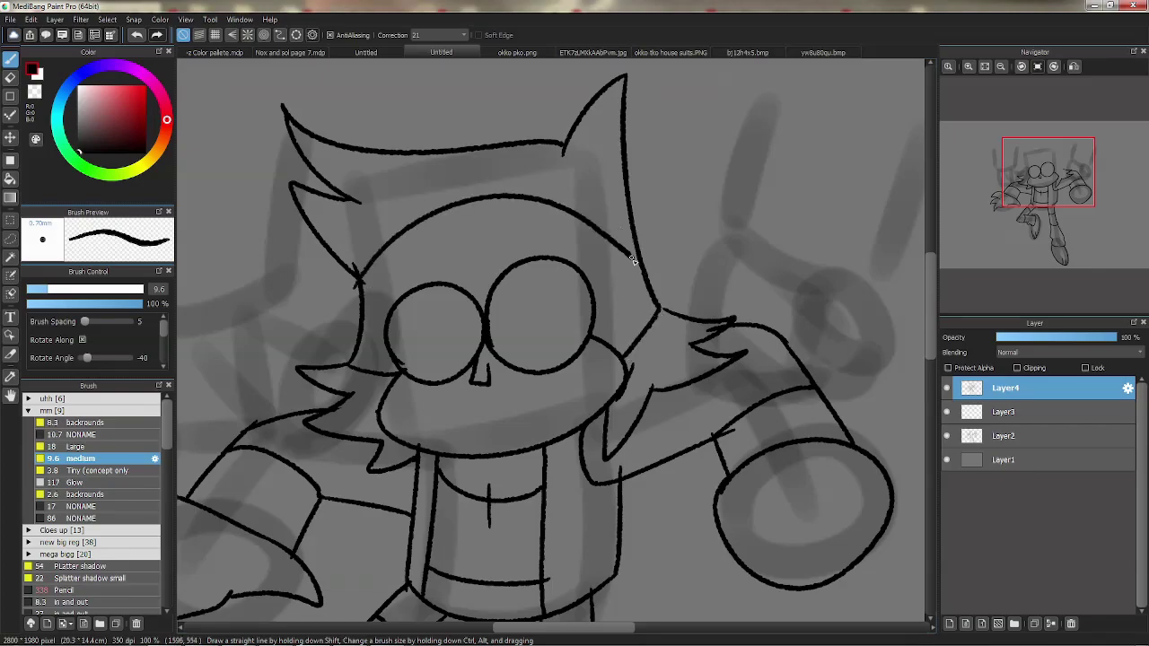
Draw half-closed lid lines across both of the central character's eyes and add small slashed pupils beneath them.
scroll(567, 248, up, 2)
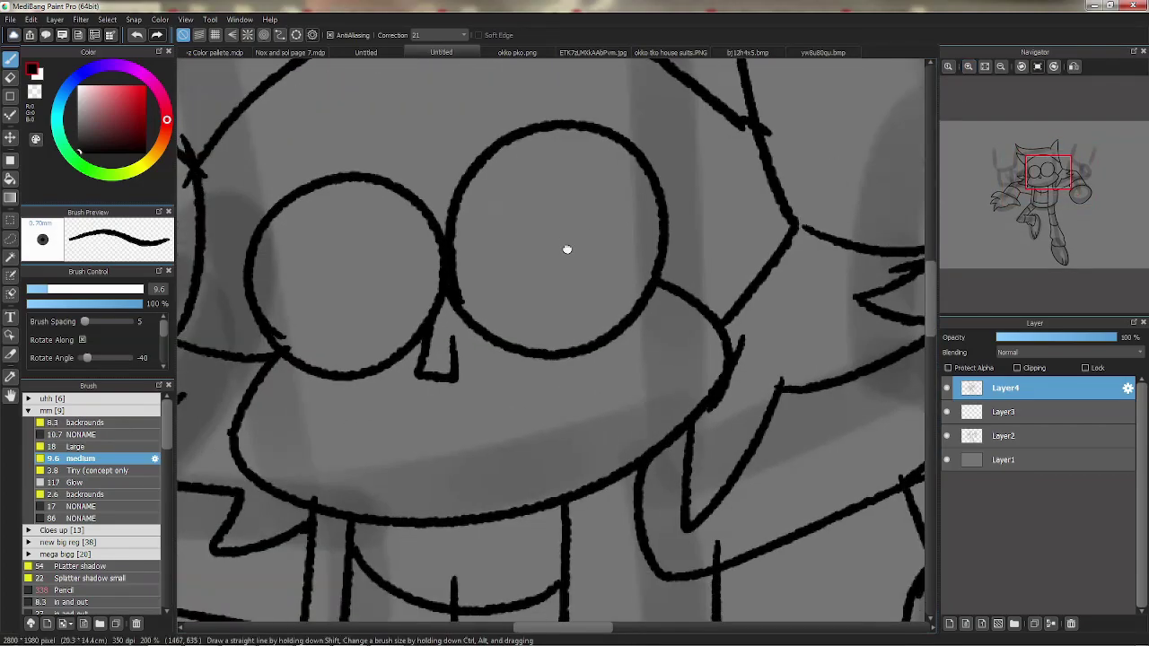
drag(283, 230, 631, 190)
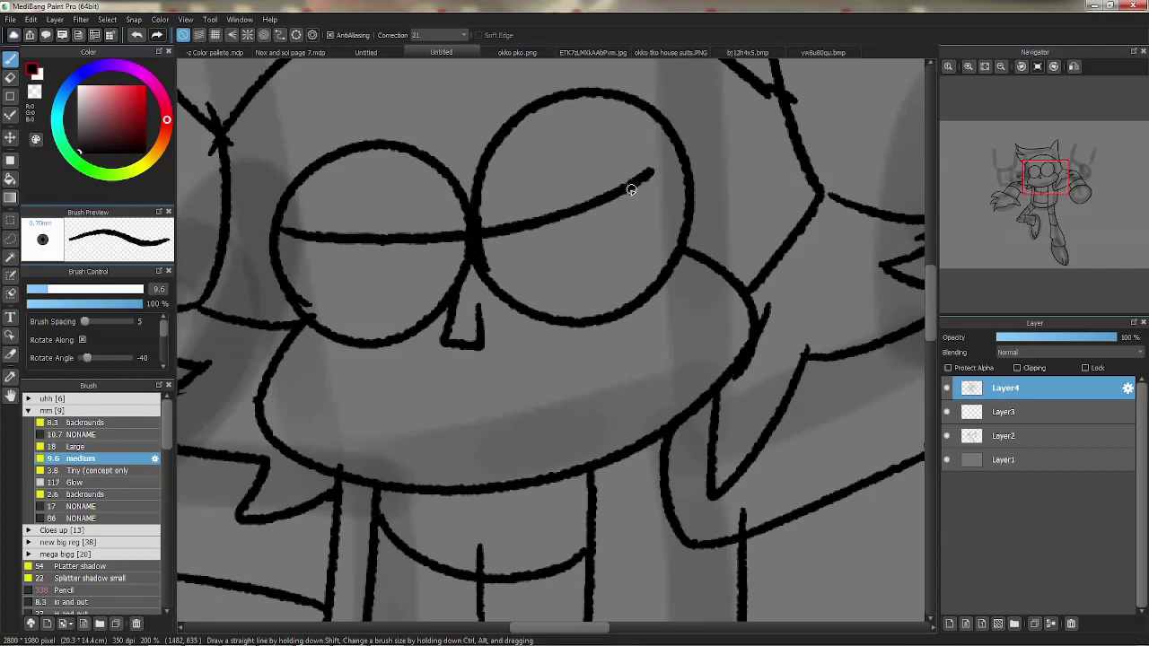
mouse_move(550, 215)
mouse_down()
mouse_move(594, 206)
mouse_move(565, 220)
mouse_up()
key(ctrl+z)
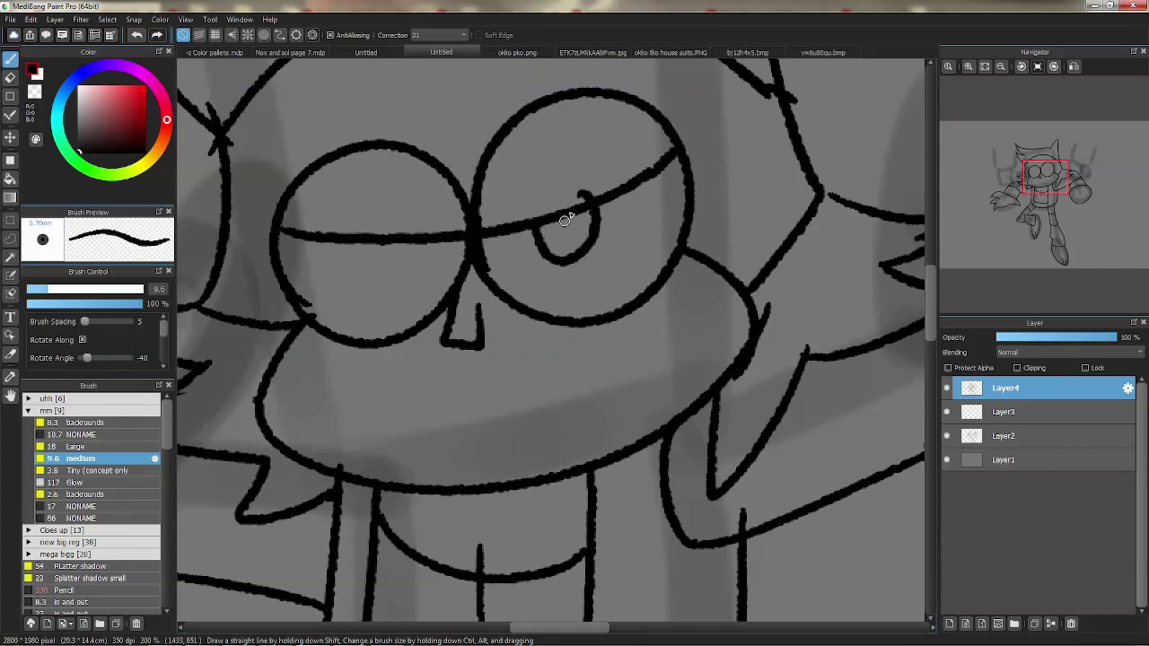
drag(369, 235, 410, 236)
key(ctrl+z)
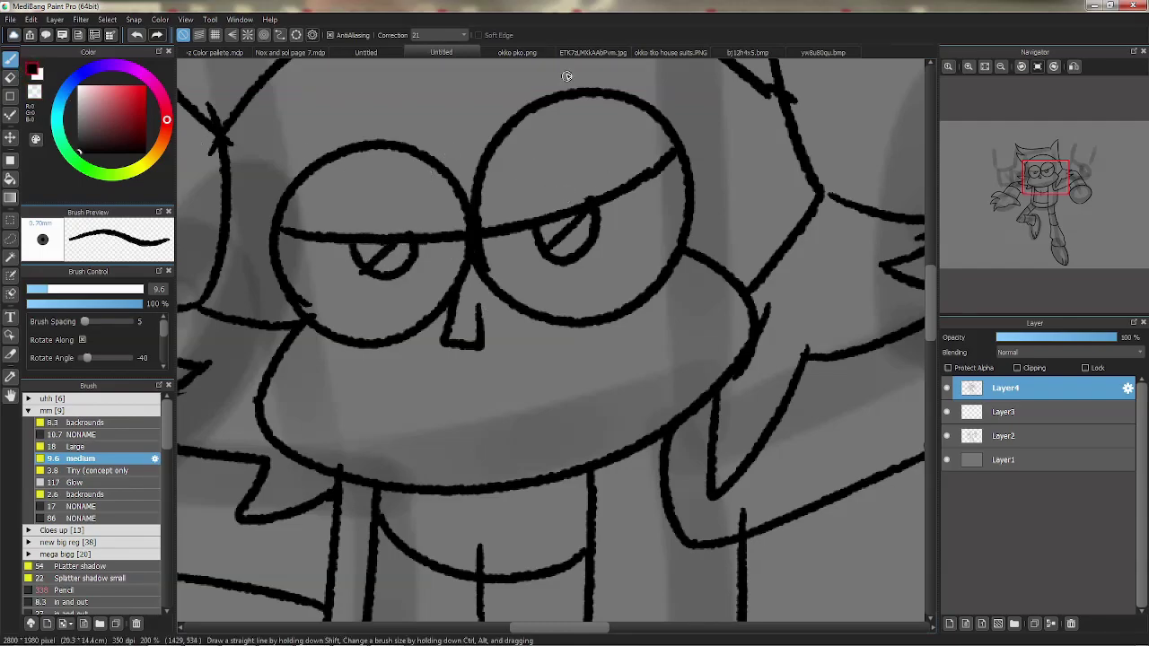
Add angry slanted eyebrows above the central character's eyes and a frowning mouth with a single fang on the muzzle.
drag(563, 77, 577, 200)
drag(610, 155, 543, 215)
mouse_move(442, 548)
mouse_down()
mouse_move(464, 347)
mouse_move(643, 316)
mouse_up()
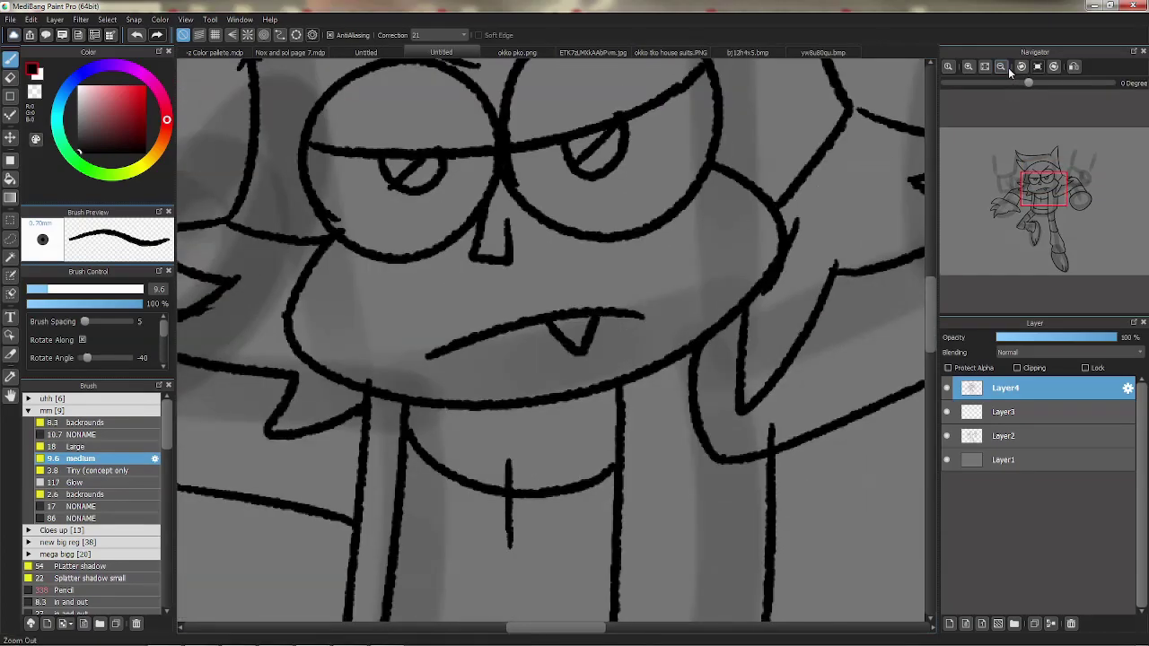
Draw flowing white contour lines around the outside of the round fist and the clawed hand, leading down toward the legs.
click(1005, 67)
click(1005, 68)
drag(744, 282, 274, 132)
click(92, 104)
mouse_move(780, 381)
mouse_down()
mouse_move(454, 436)
mouse_move(422, 427)
mouse_up()
mouse_move(282, 423)
mouse_down()
mouse_move(620, 292)
mouse_move(799, 326)
mouse_up()
drag(533, 315, 230, 338)
key(ctrl+z)
mouse_move(894, 185)
mouse_down()
mouse_move(772, 418)
mouse_move(707, 589)
mouse_up()
drag(367, 311, 532, 319)
drag(296, 224, 187, 389)
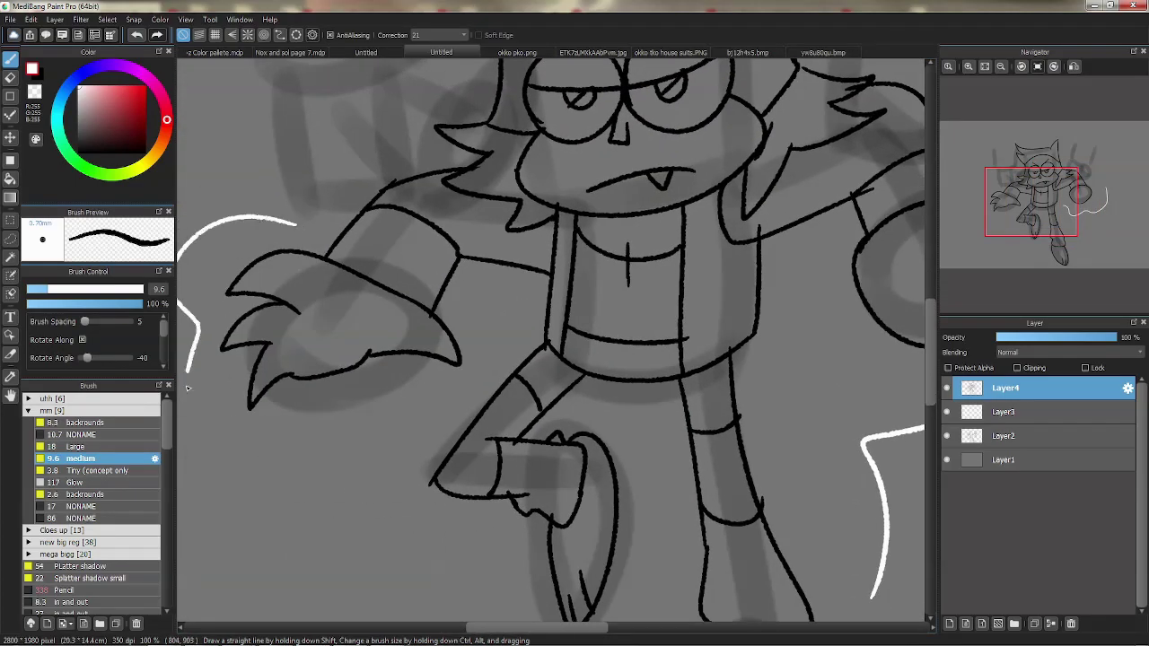
drag(321, 440, 484, 575)
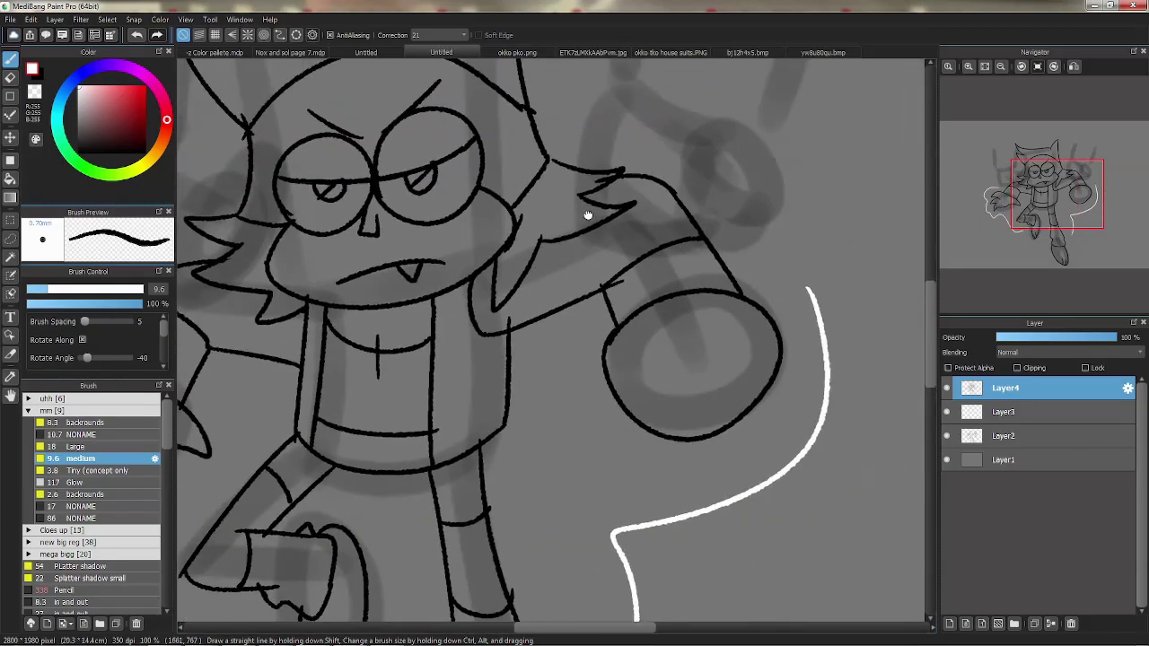
Switch back to black and draw a round eye with a slanted lid and small pupil for a second head above the round fist.
drag(704, 180, 516, 337)
click(968, 67)
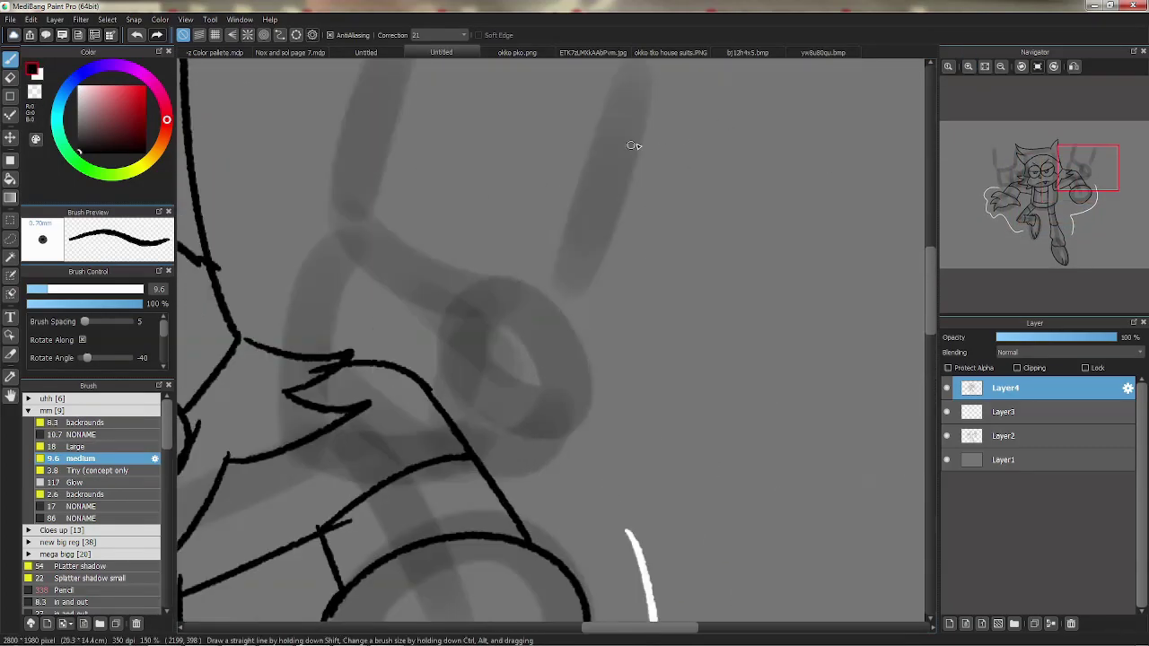
mouse_move(515, 199)
mouse_down()
mouse_move(592, 102)
mouse_move(515, 135)
mouse_move(548, 223)
mouse_move(540, 140)
mouse_move(518, 187)
mouse_up()
key(ctrl+z)
key(ctrl+z)
key(ctrl+z)
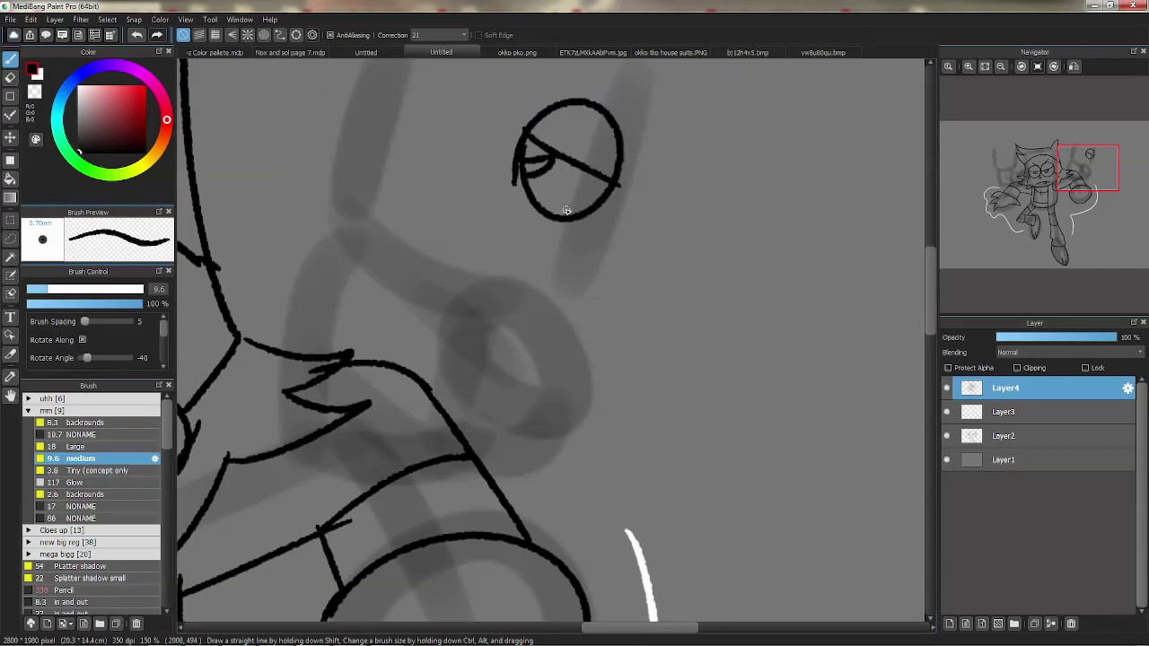
Draw the right-hand profile head's oval muzzle with nose and fanged mouth, its curved jawline and the slanted brow.
drag(571, 304, 379, 211)
key(ctrl+z)
mouse_move(517, 167)
mouse_down()
mouse_move(550, 346)
mouse_move(549, 313)
mouse_up()
key(ctrl+z)
drag(548, 310, 423, 218)
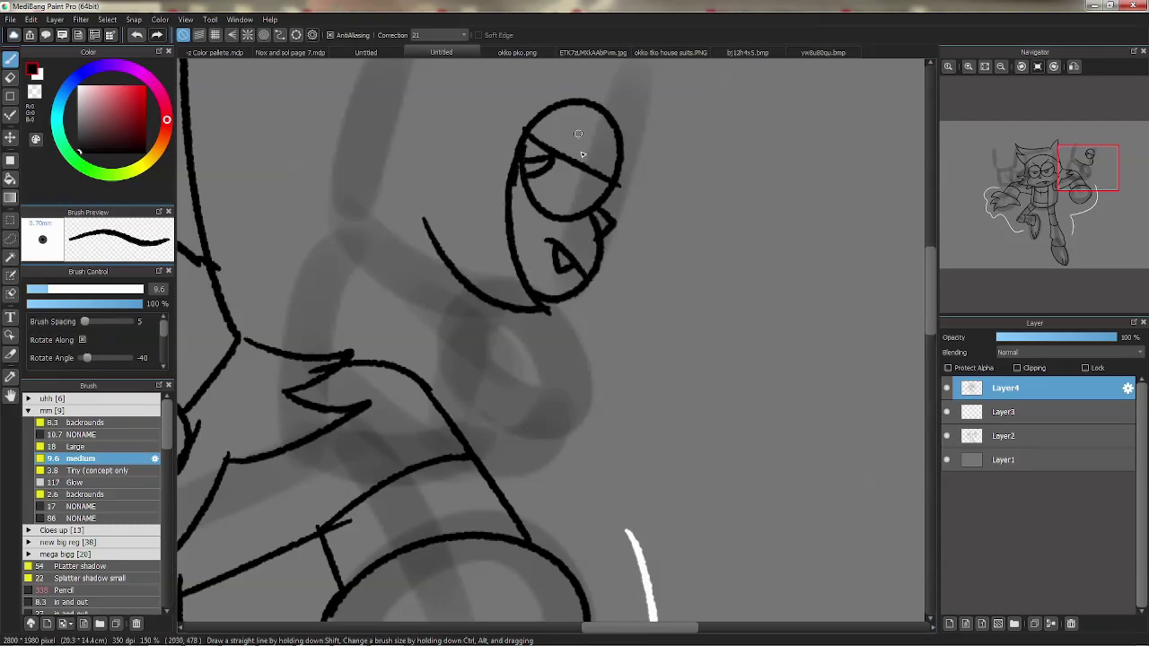
drag(579, 137, 591, 227)
drag(594, 142, 617, 186)
Outline the right-hand head's hair with a tall front point, a swept top and jagged tufts down the back.
drag(627, 273, 563, 48)
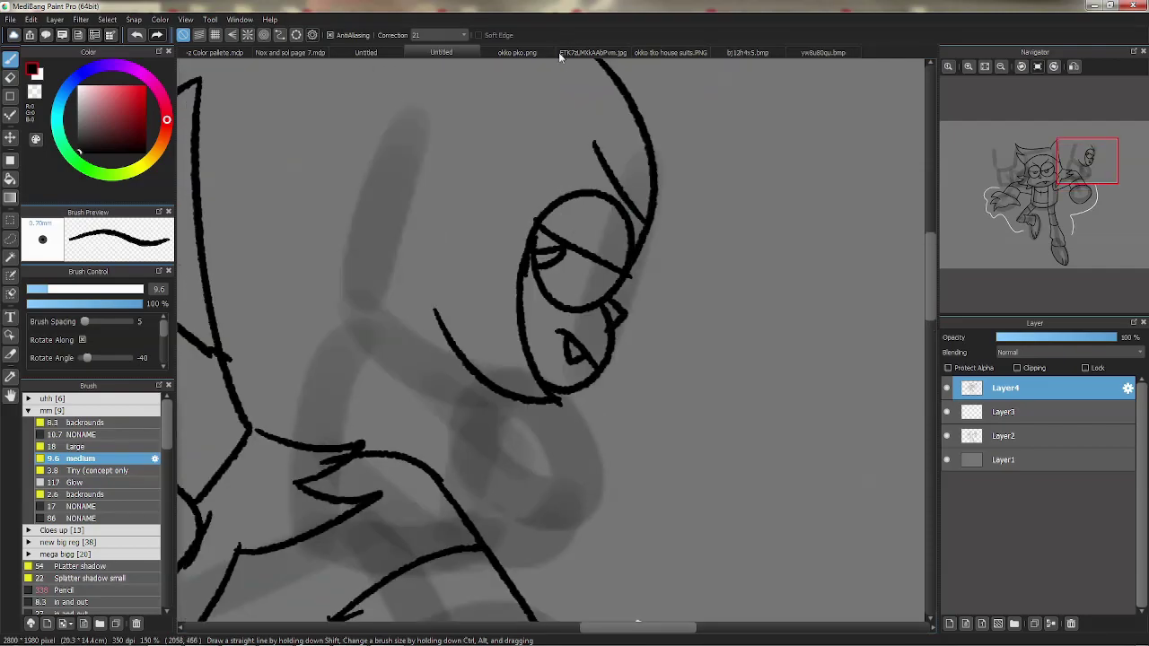
drag(579, 111, 577, 199)
key(ctrl+z)
drag(628, 362, 668, 120)
key(ctrl+z)
drag(630, 356, 639, 184)
key(ctrl+z)
mouse_move(628, 356)
mouse_down()
mouse_move(657, 106)
mouse_move(400, 139)
mouse_move(205, 372)
mouse_move(273, 332)
mouse_up()
key(ctrl+z)
key(ctrl+z)
mouse_move(395, 135)
mouse_down()
mouse_move(221, 249)
mouse_move(283, 241)
mouse_move(213, 438)
mouse_up()
drag(259, 416, 223, 456)
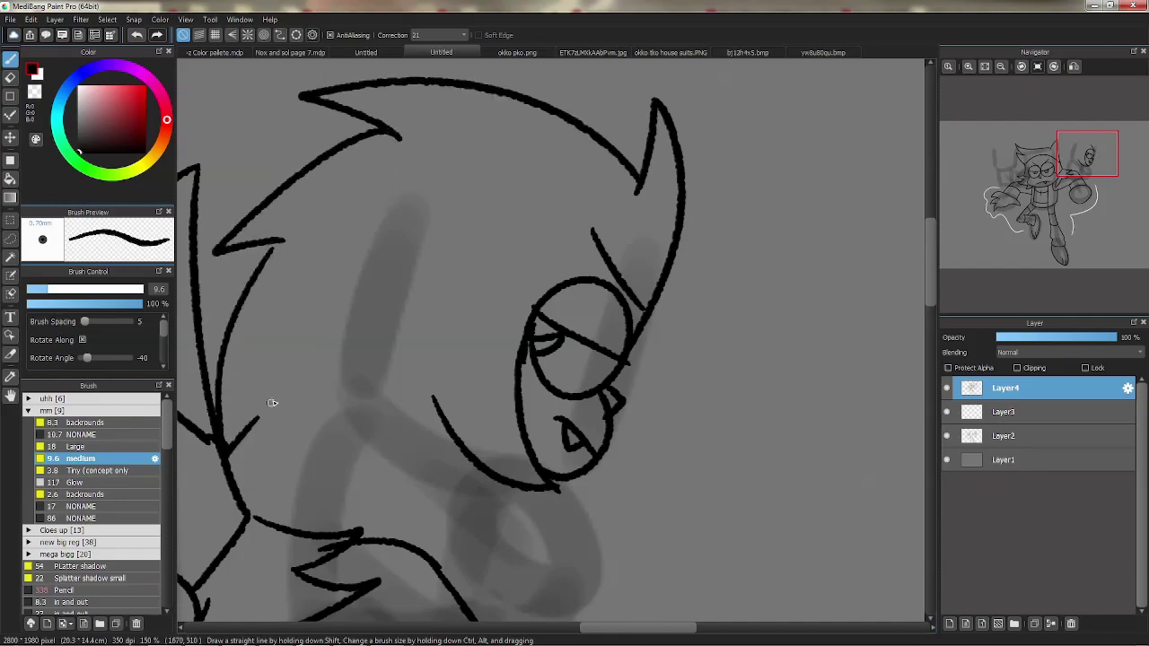
Draw the right-hand figure's shoulder curve from the jaw to the fur tuft and the lower edge of its arm.
scroll(437, 315, down, 3)
mouse_move(311, 392)
mouse_down()
mouse_move(418, 304)
mouse_move(334, 408)
mouse_up()
key(ctrl+z)
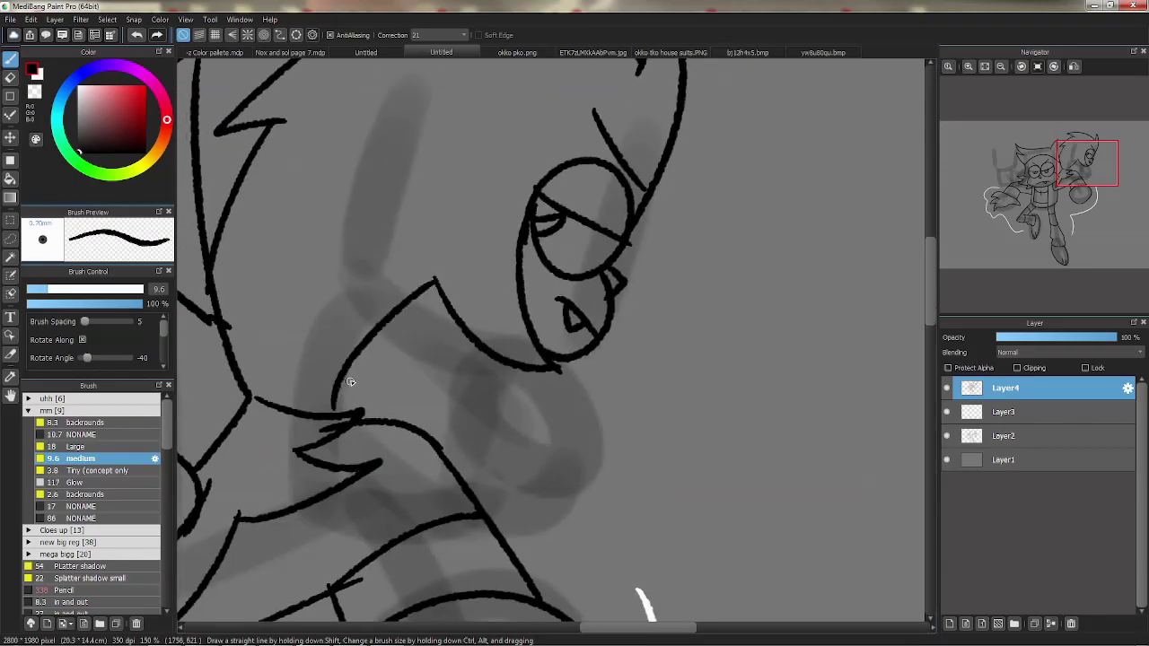
drag(365, 351, 483, 450)
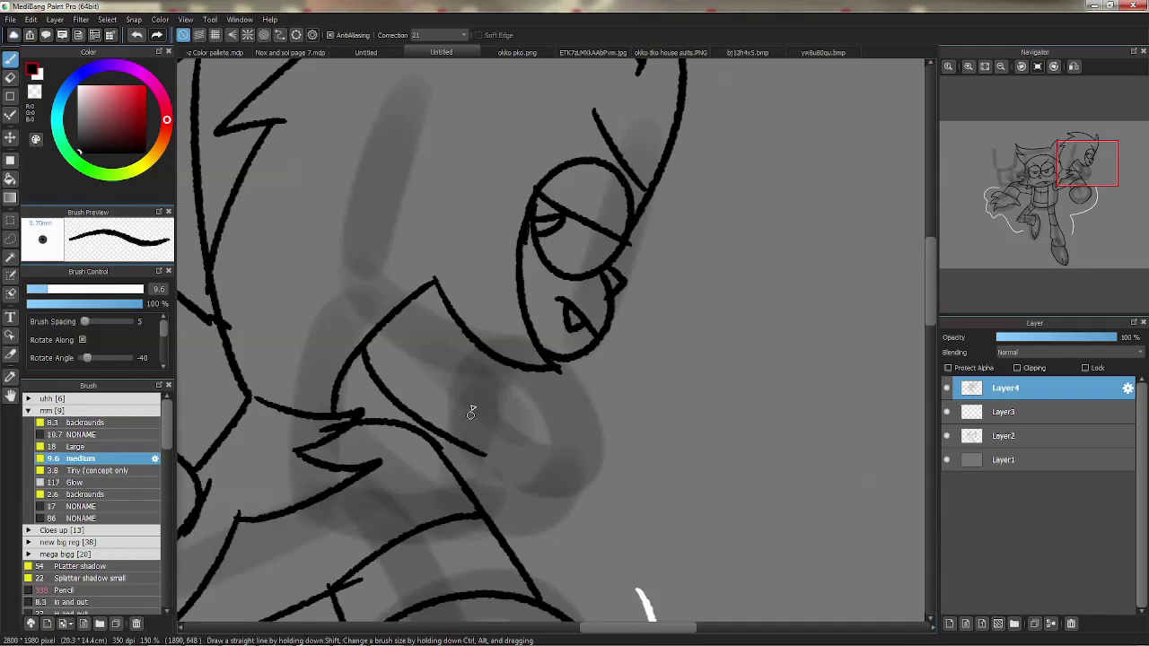
mouse_move(476, 397)
mouse_down()
mouse_move(584, 411)
mouse_move(483, 449)
mouse_up()
key(ctrl+z)
Draw the right-hand figure's round fist and thumb beneath its chin, then add the sleeve band and a short body line.
mouse_move(485, 355)
mouse_down()
mouse_move(536, 472)
mouse_move(556, 352)
mouse_move(618, 391)
mouse_move(595, 418)
mouse_up()
key(ctrl+z)
drag(590, 350, 596, 443)
key(ctrl+z)
mouse_move(586, 370)
mouse_down()
mouse_move(609, 405)
mouse_move(582, 380)
mouse_move(614, 412)
mouse_move(579, 459)
mouse_up()
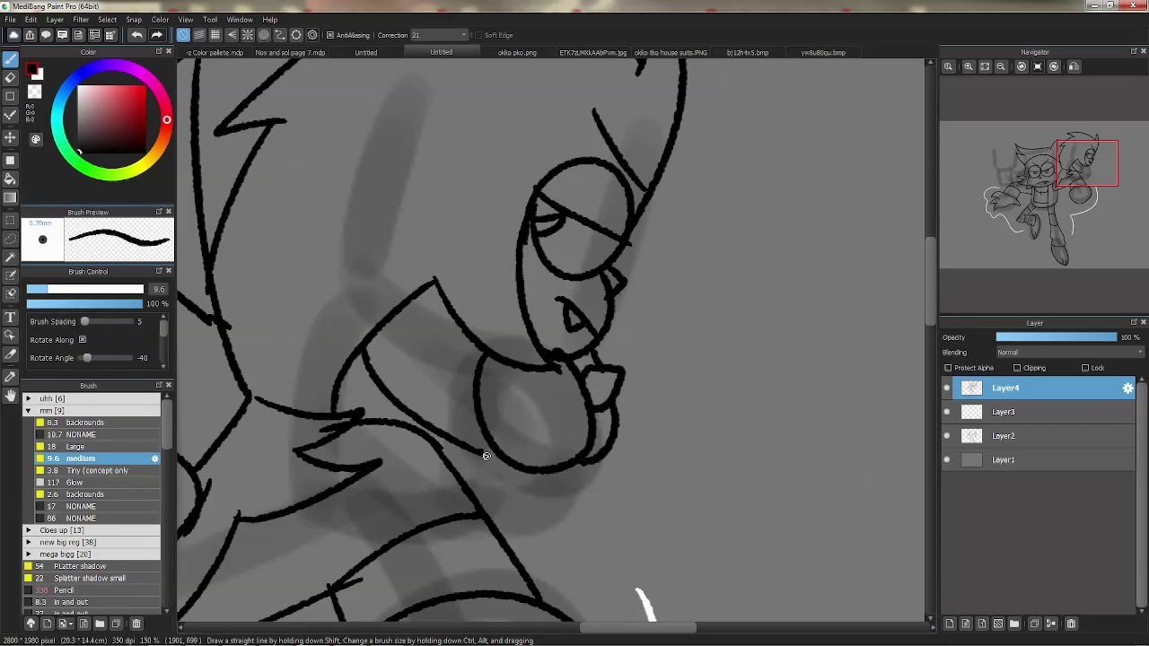
mouse_move(425, 218)
mouse_down()
mouse_move(508, 271)
mouse_move(562, 425)
mouse_move(416, 345)
mouse_move(508, 326)
mouse_up()
drag(521, 377, 479, 435)
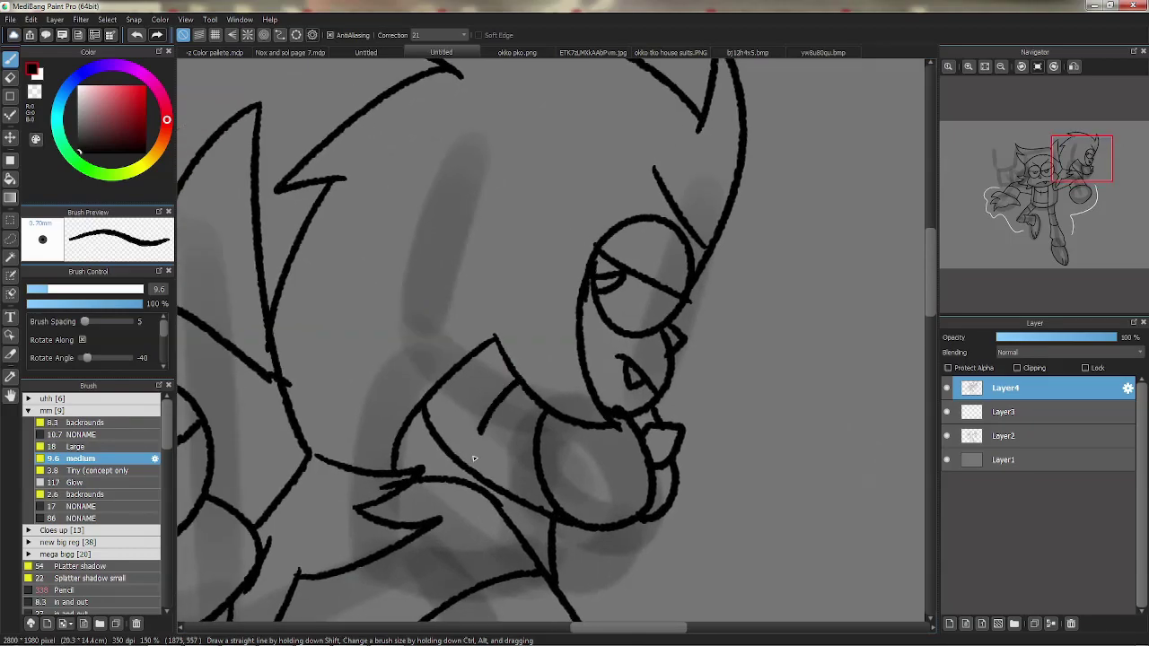
Draw a third head's round eye with a slashed pupil and a slanted eyebrow to the left of the central character.
mouse_move(494, 300)
mouse_down()
mouse_move(408, 327)
mouse_move(336, 324)
mouse_move(398, 349)
mouse_move(818, 248)
mouse_move(623, 278)
mouse_move(674, 213)
mouse_move(598, 241)
mouse_move(523, 393)
mouse_up()
mouse_move(383, 255)
mouse_down()
mouse_move(389, 300)
mouse_move(418, 216)
mouse_move(405, 314)
mouse_move(464, 215)
mouse_move(376, 280)
mouse_up()
key(ctrl+z)
key(ctrl+z)
mouse_move(482, 241)
mouse_down()
mouse_move(485, 300)
mouse_move(446, 265)
mouse_move(485, 242)
mouse_up()
key(ctrl+z)
drag(470, 259, 452, 281)
drag(464, 184, 381, 216)
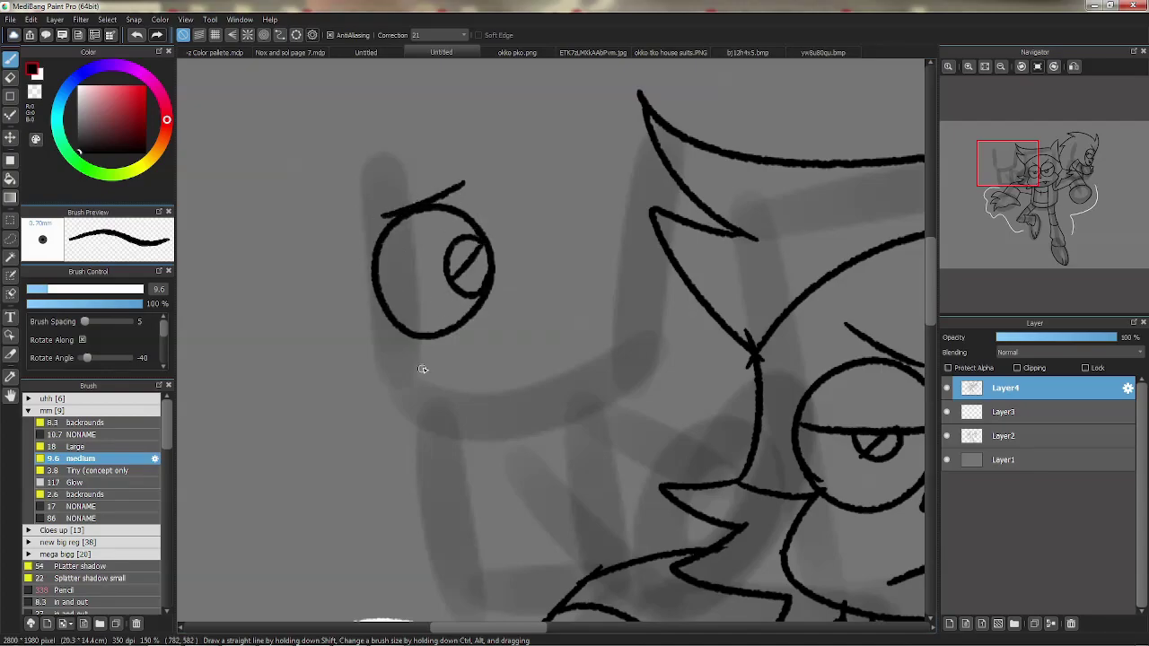
Draw a jagged zigzag edge below the left-hand head's eye, plus its rounded muzzle and pointed nose.
drag(388, 318, 518, 429)
key(ctrl+z)
mouse_move(446, 336)
mouse_down()
mouse_move(475, 470)
mouse_move(547, 349)
mouse_up()
key(ctrl+z)
mouse_move(482, 471)
mouse_down()
mouse_move(534, 376)
mouse_move(544, 397)
mouse_move(604, 366)
mouse_move(699, 358)
mouse_move(677, 305)
mouse_up()
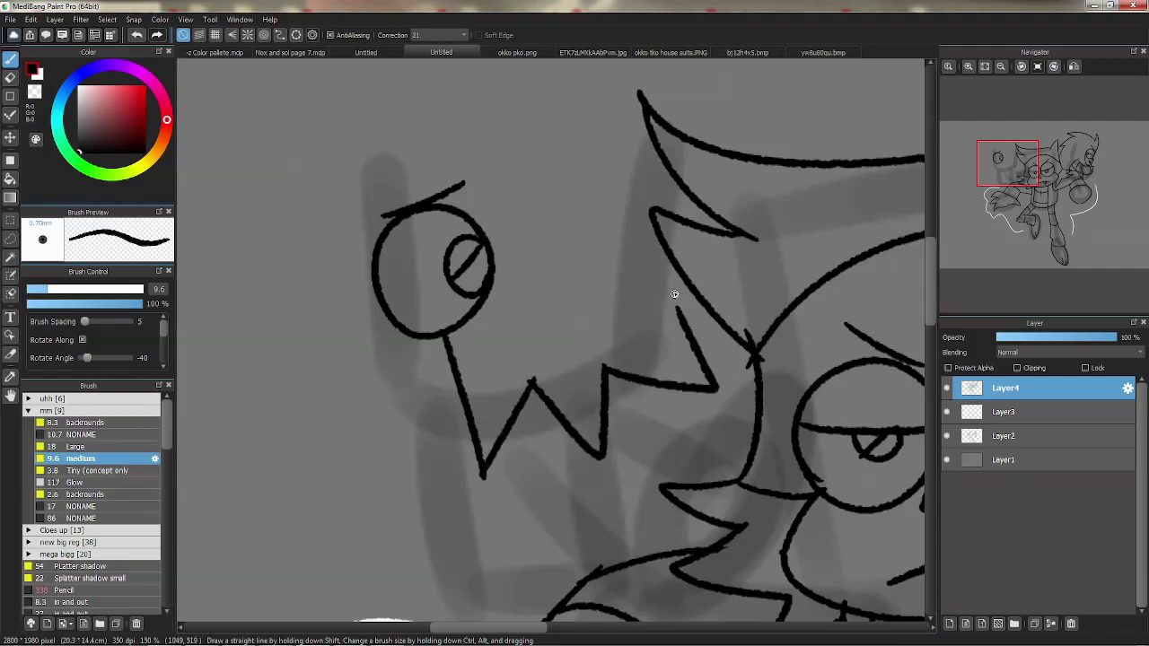
drag(368, 387, 478, 418)
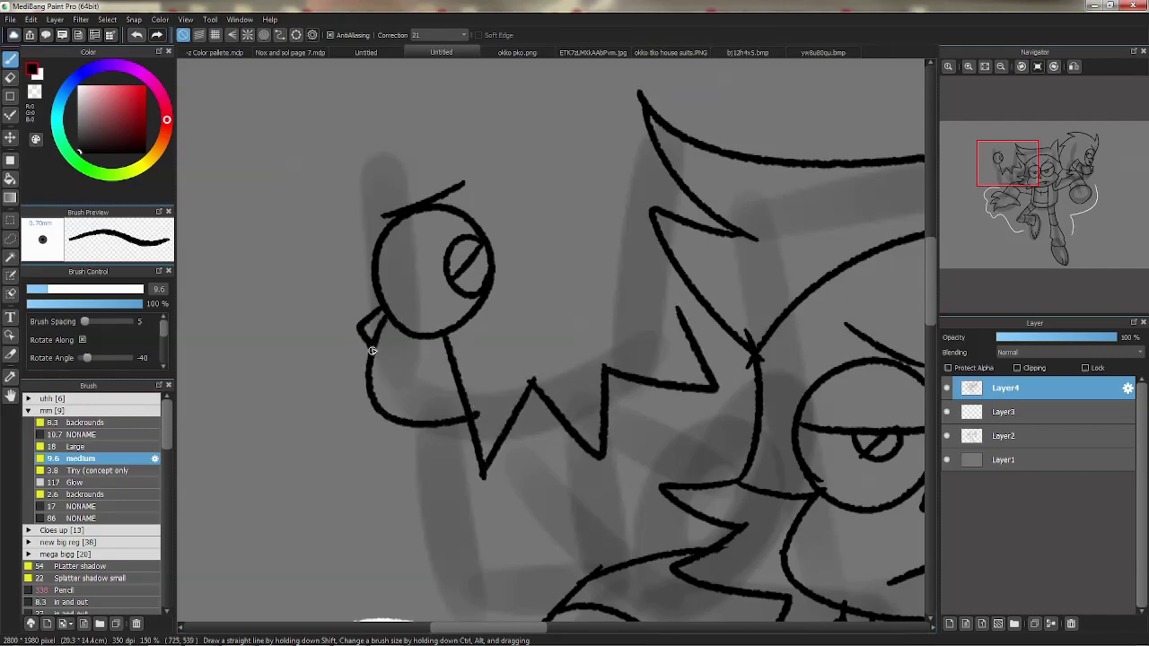
Outline the left-hand head's tall hair with pointed tufts and add the band lines across the forehead at eye level.
scroll(466, 242, up, 4)
drag(681, 488, 603, 110)
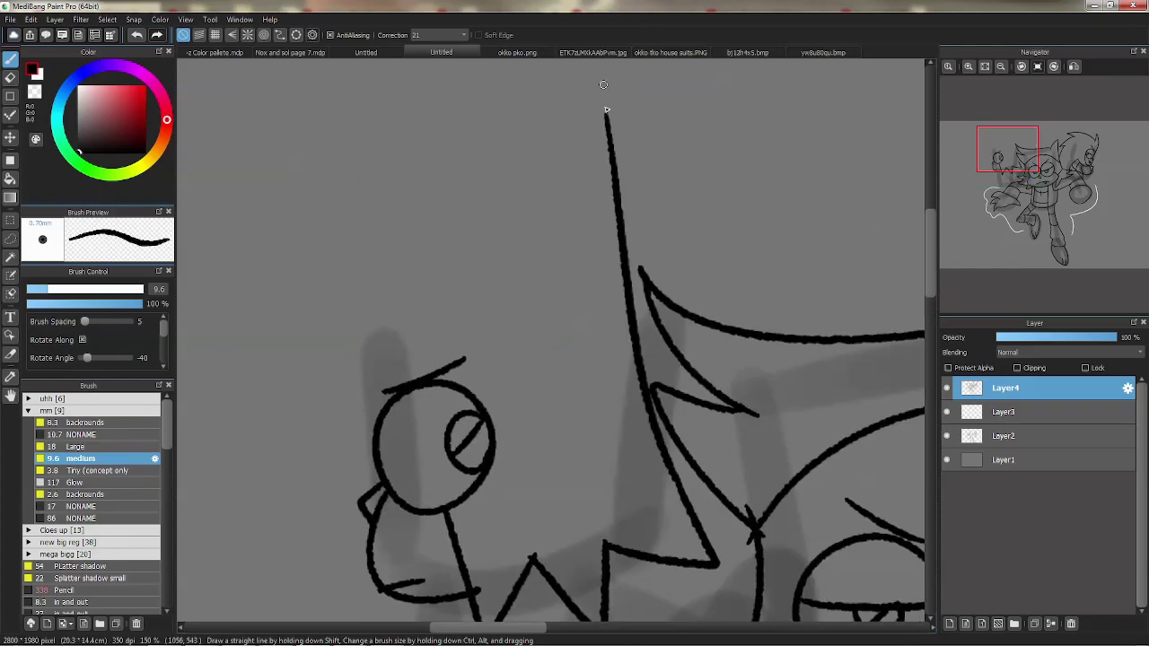
key(ctrl+z)
drag(682, 489, 677, 170)
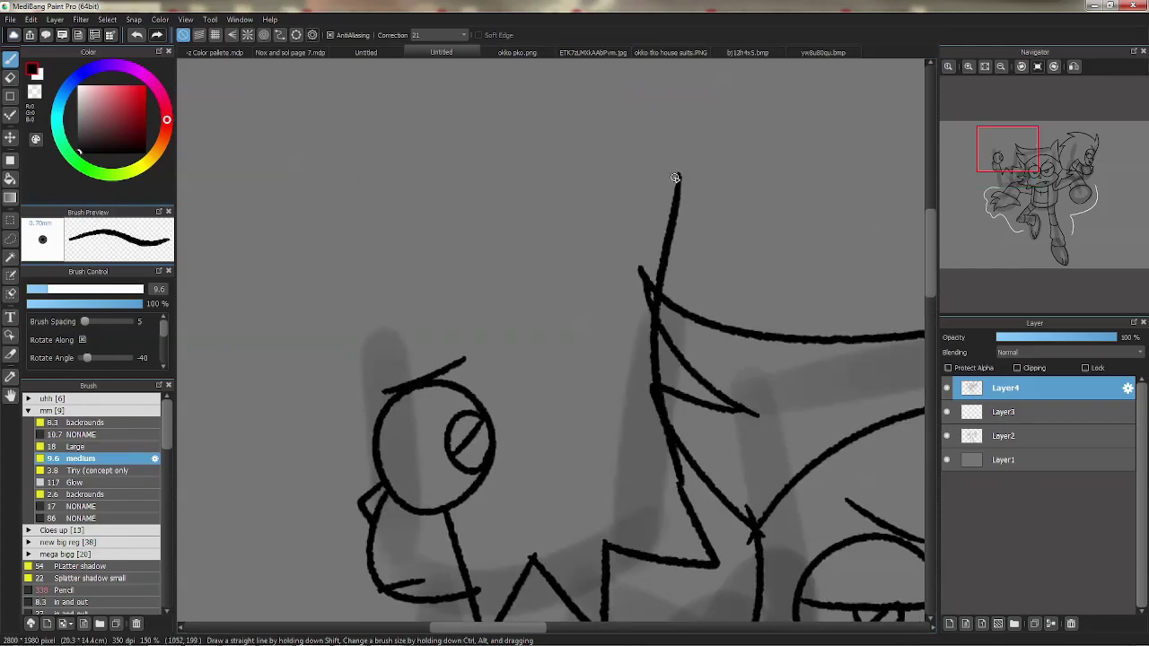
key(ctrl+z)
drag(682, 489, 650, 347)
mouse_move(655, 287)
mouse_down()
mouse_move(657, 208)
mouse_move(601, 242)
mouse_move(346, 156)
mouse_move(317, 166)
mouse_move(348, 227)
mouse_up()
mouse_move(349, 226)
mouse_down()
mouse_move(376, 412)
mouse_move(344, 223)
mouse_move(300, 211)
mouse_move(316, 265)
mouse_up()
key(ctrl+z)
key(ctrl+z)
drag(381, 339, 654, 392)
drag(665, 437, 462, 501)
Draw the left-hand figure's slanted body line below the muzzle and a round fist beside the central character's cheek fur.
mouse_move(604, 549)
mouse_down()
mouse_move(476, 113)
mouse_move(573, 207)
mouse_up()
mouse_move(393, 262)
mouse_down()
mouse_move(489, 462)
mouse_move(452, 387)
mouse_move(492, 453)
mouse_up()
key(ctrl+z)
drag(544, 370, 564, 308)
key(ctrl+z)
mouse_move(548, 414)
mouse_down()
mouse_move(504, 330)
mouse_move(625, 339)
mouse_up()
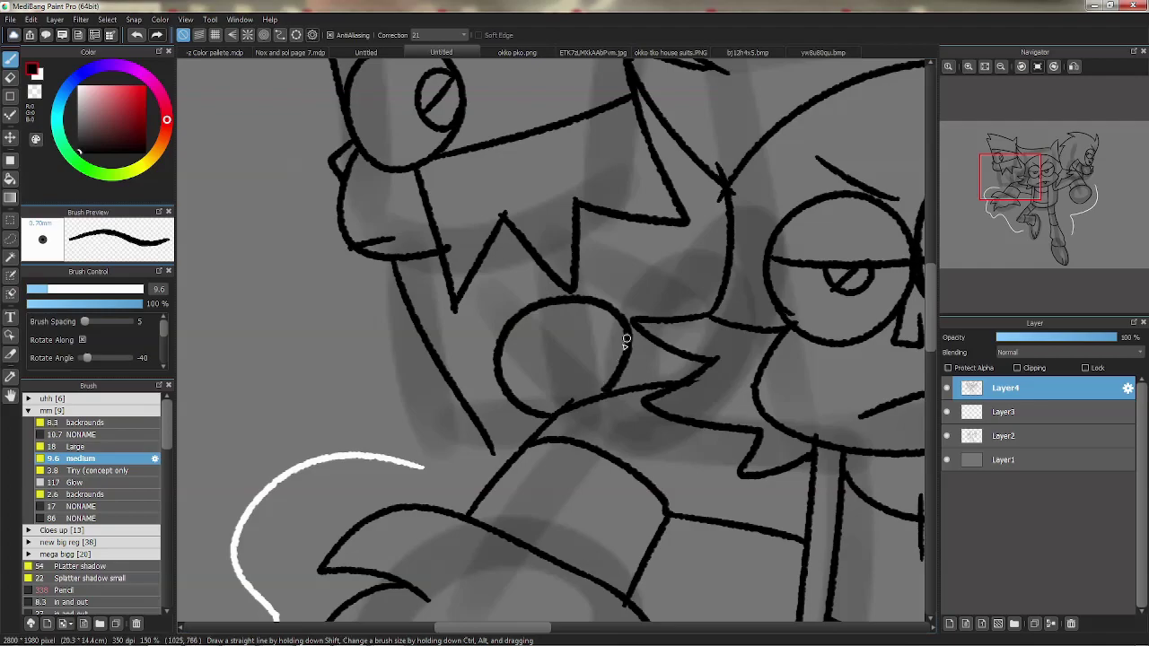
Add pointed curves around the left-hand figure's fist, a small chest mark and the lines closing its body and arm.
drag(615, 217, 666, 285)
drag(578, 292, 658, 287)
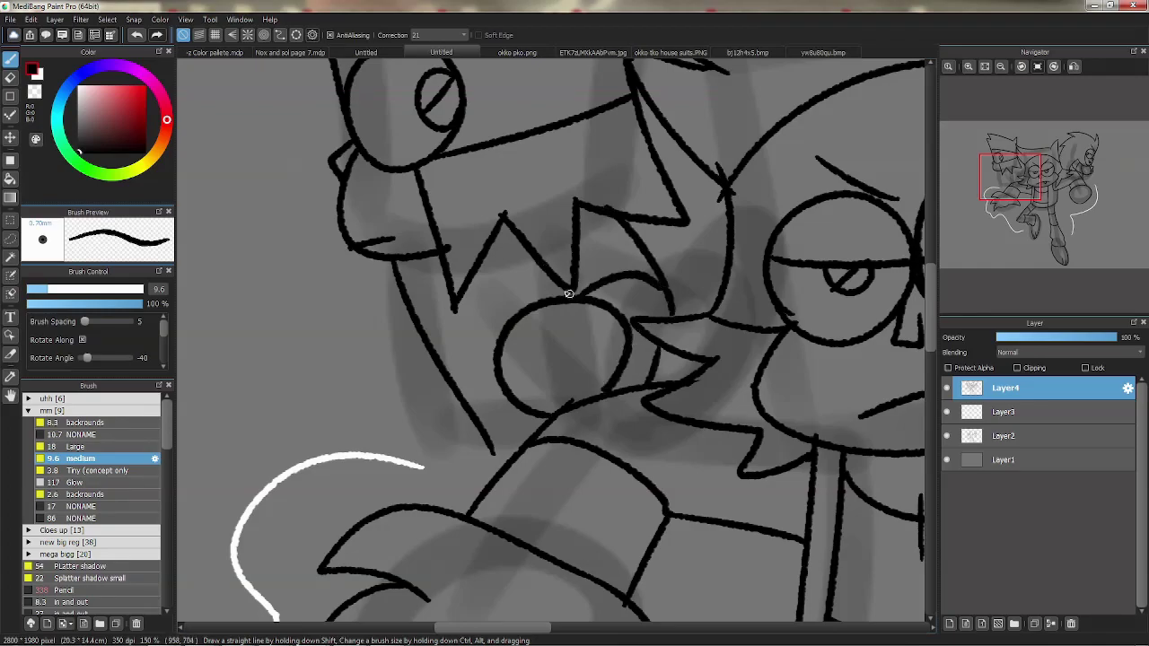
drag(474, 262, 488, 341)
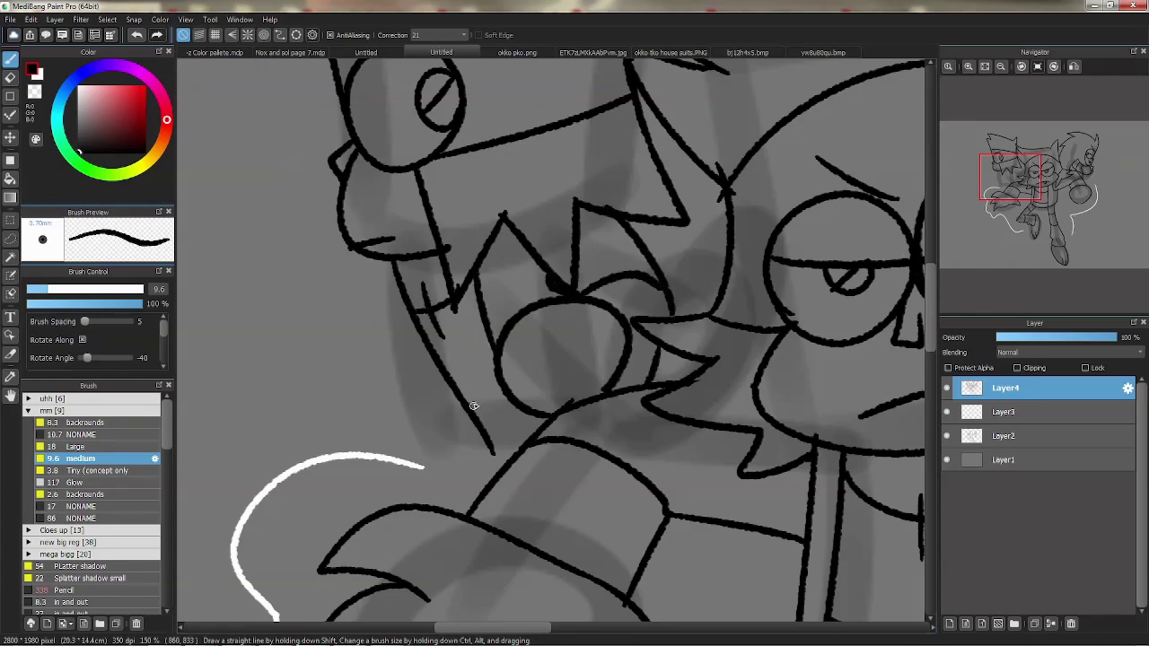
key(ctrl+z)
drag(491, 447, 530, 438)
Check the overall composition with the canvas view flipped horizontally, and return it to the normal orientation.
drag(718, 256, 532, 345)
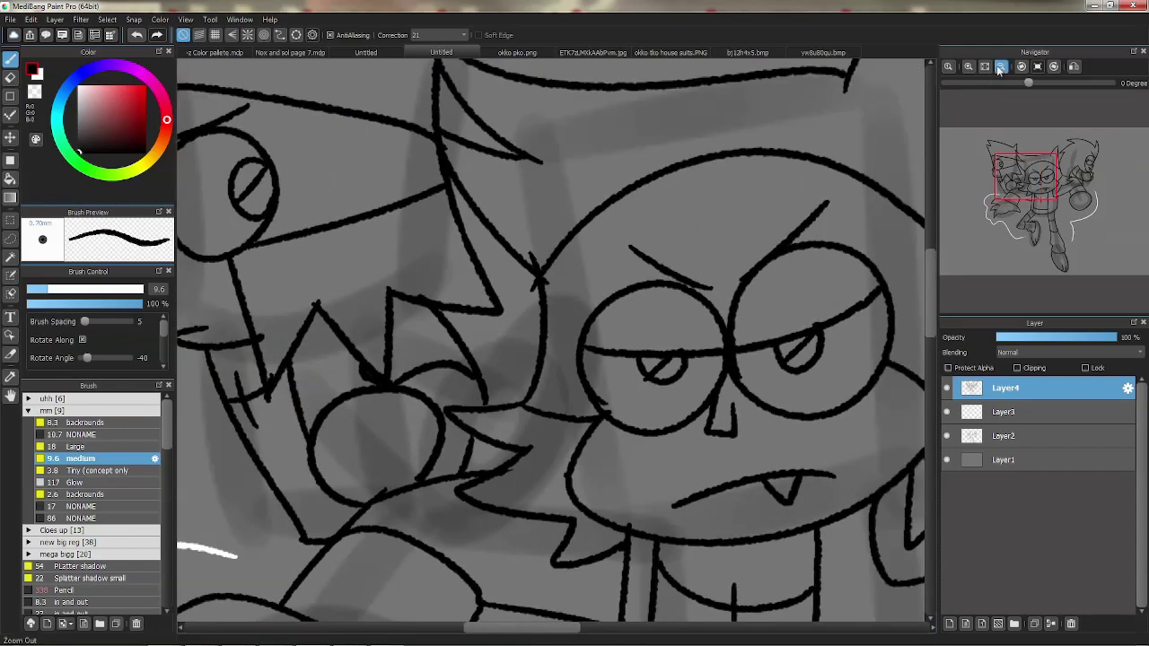
click(1000, 68)
click(1000, 68)
drag(688, 280, 641, 293)
drag(603, 346, 633, 318)
click(1073, 67)
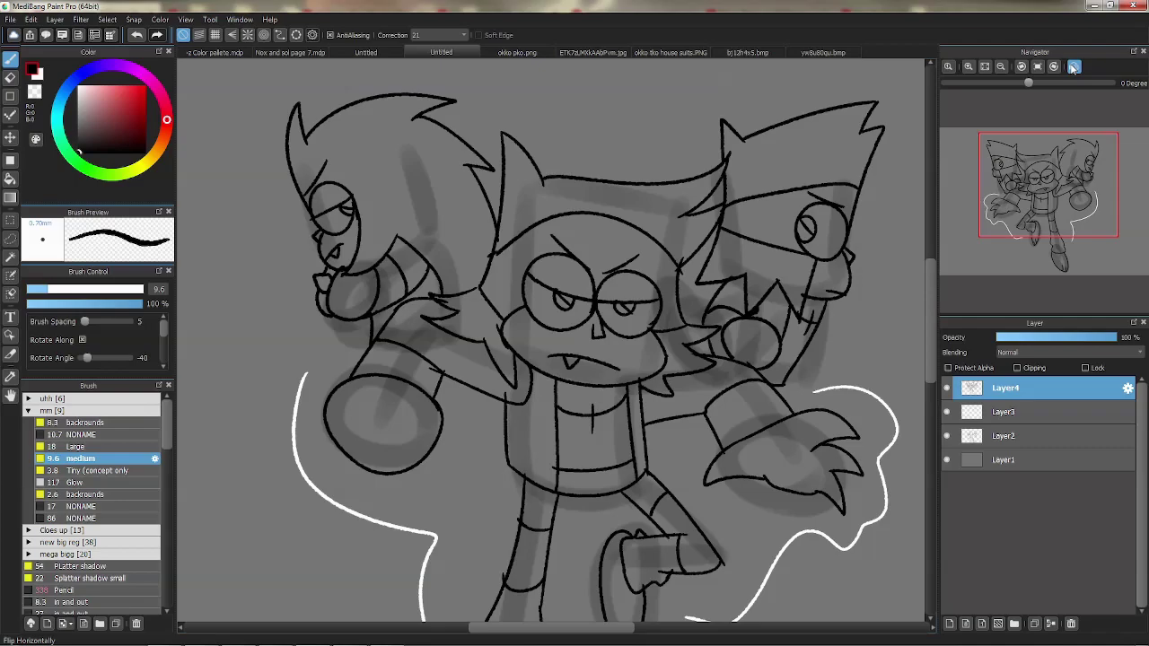
click(1075, 67)
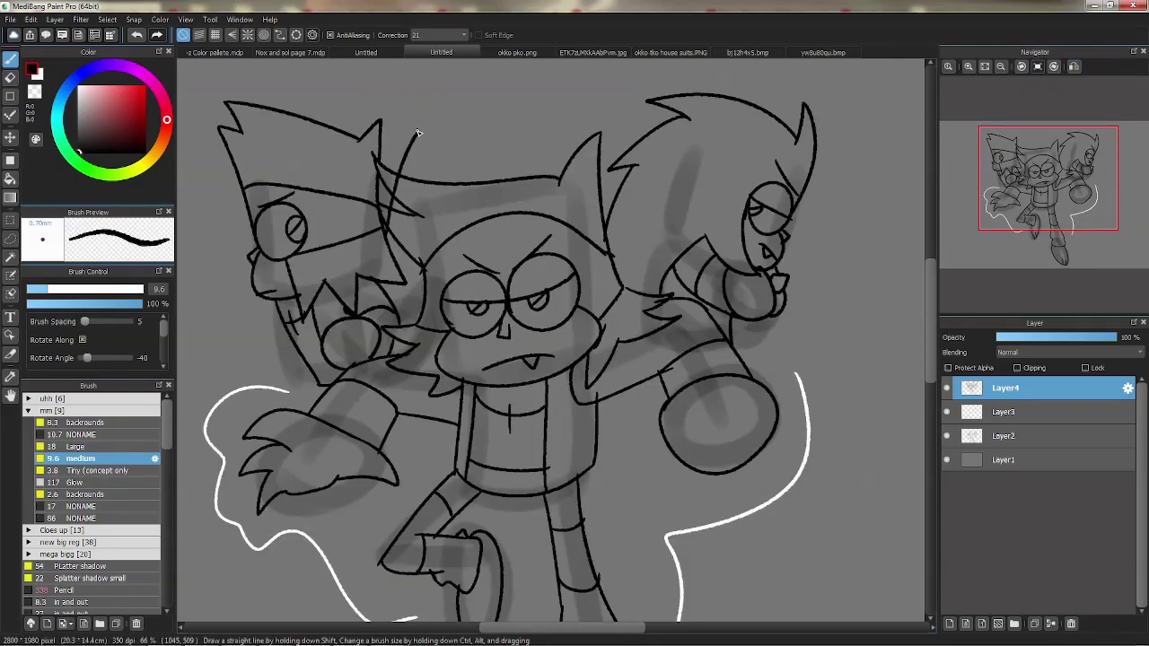
Add a pointed tuft at the back of the left-hand head's hair, behind the central character's hair.
drag(503, 156, 598, 207)
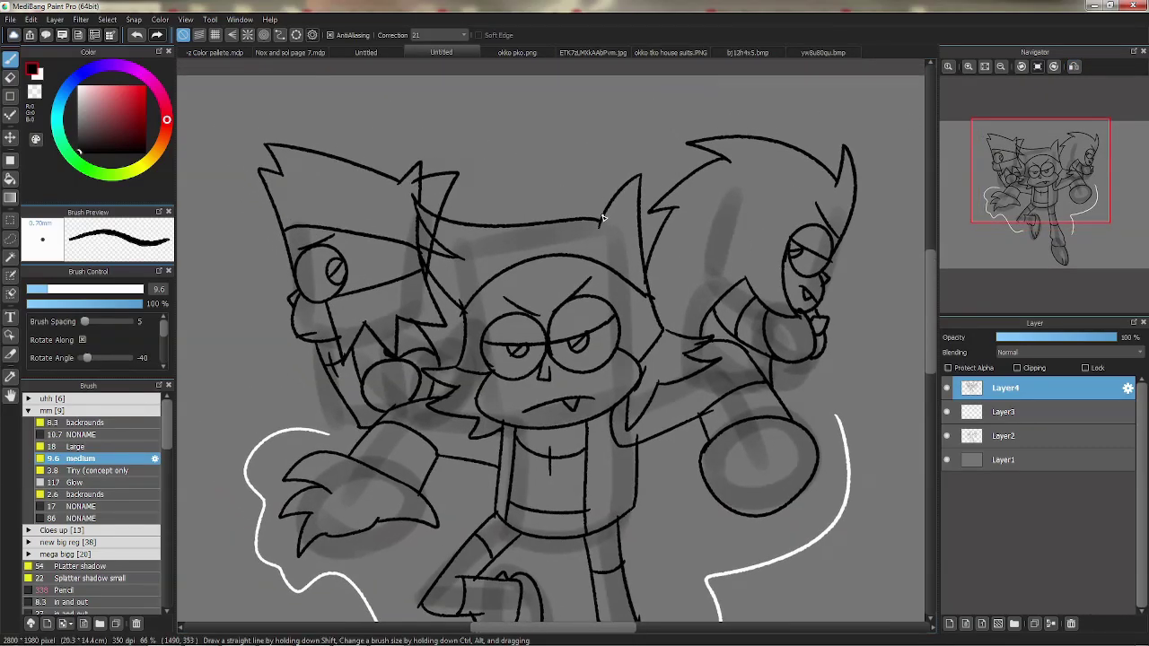
drag(600, 147, 710, 208)
click(969, 67)
click(968, 67)
mouse_move(496, 218)
mouse_down()
mouse_move(480, 263)
mouse_move(505, 249)
mouse_up()
Erase the left-hand head's overlapping hair lines near the central character's hair and redraw the connection to the back tuft.
key(e)
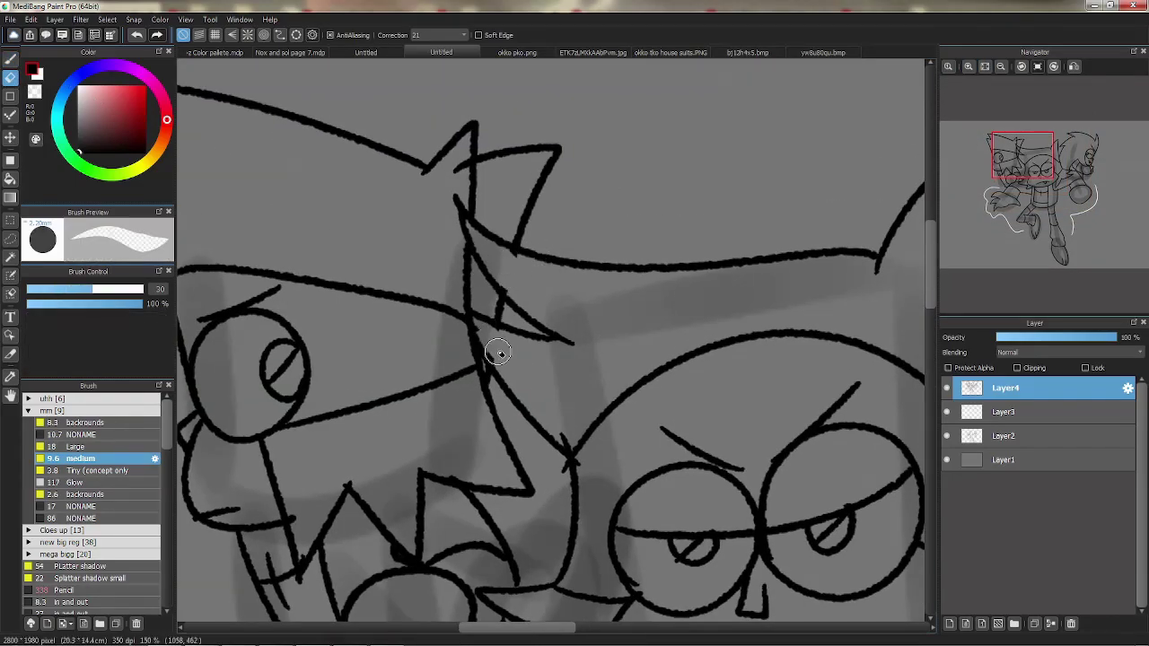
mouse_move(490, 353)
mouse_down()
mouse_move(475, 341)
mouse_move(469, 290)
mouse_up()
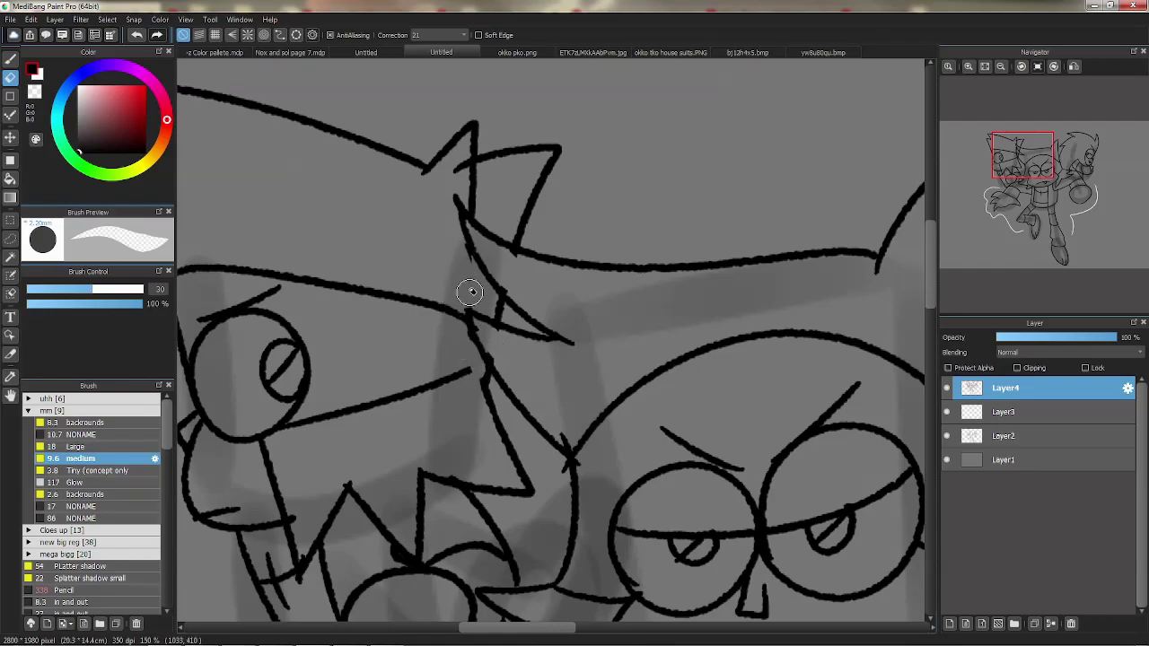
mouse_move(469, 174)
mouse_down()
mouse_move(451, 174)
mouse_move(475, 115)
mouse_up()
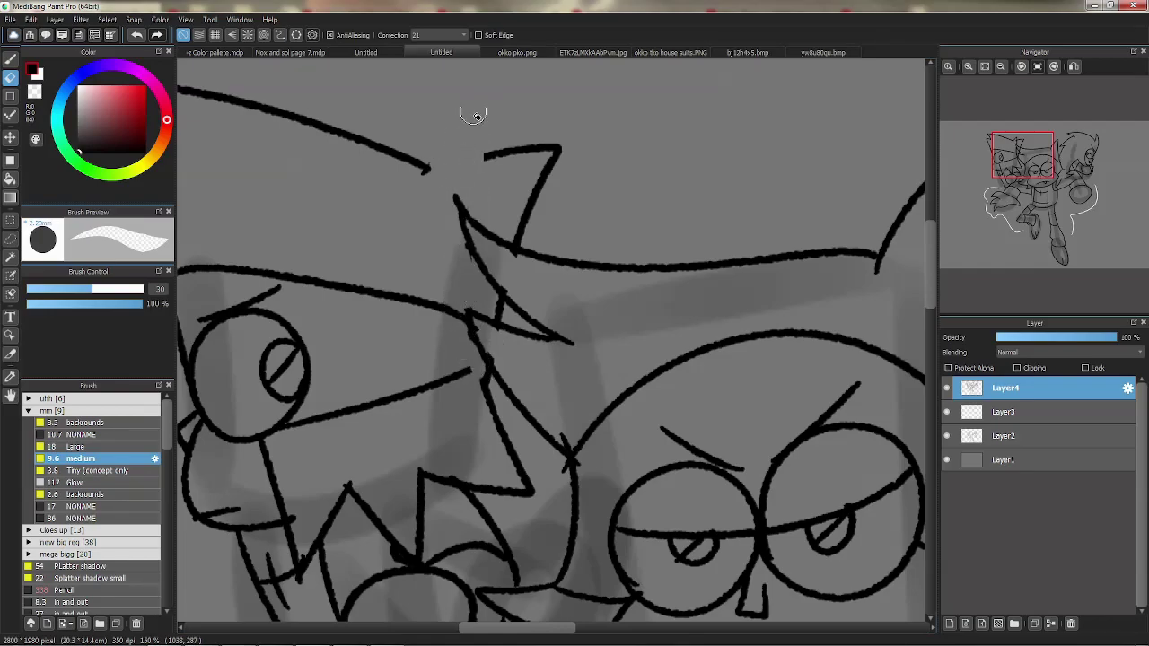
key(b)
drag(448, 178, 418, 165)
mouse_move(461, 326)
mouse_down()
mouse_move(469, 295)
mouse_move(503, 336)
mouse_up()
Enlarge the eraser and remove the right-hand head's hair outline.
drag(734, 266, 236, 222)
mouse_move(705, 180)
mouse_down()
mouse_move(571, 233)
mouse_move(454, 310)
mouse_up()
click(10, 79)
click(133, 287)
drag(136, 287, 141, 288)
mouse_move(648, 234)
mouse_down()
mouse_move(742, 275)
mouse_move(742, 312)
mouse_move(527, 164)
mouse_move(373, 171)
mouse_move(379, 230)
mouse_move(313, 309)
mouse_move(300, 296)
mouse_move(291, 363)
mouse_up()
Redraw the right-hand head's hair in black with a tall front point, a rounded swept top and jagged back tufts.
key(b)
mouse_move(673, 404)
mouse_down()
mouse_move(661, 195)
mouse_move(684, 377)
mouse_move(607, 192)
mouse_up()
key(ctrl+z)
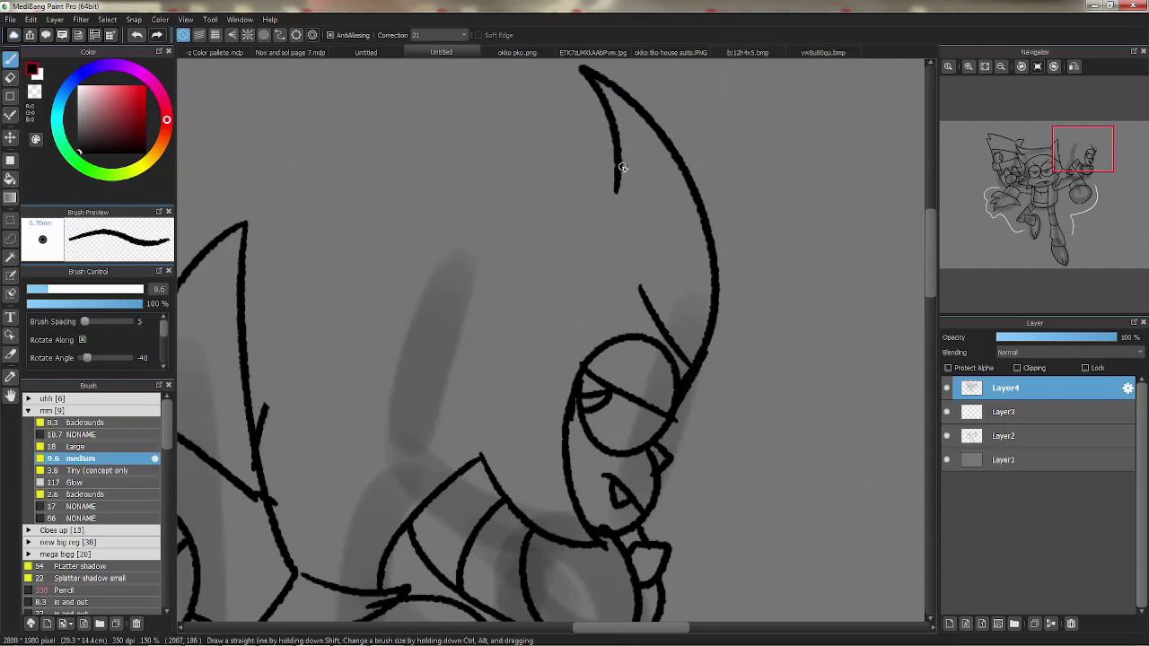
key(ctrl+z)
mouse_move(697, 361)
mouse_down()
mouse_move(598, 65)
mouse_move(603, 146)
mouse_move(713, 329)
mouse_move(597, 123)
mouse_move(662, 162)
mouse_move(321, 108)
mouse_move(384, 140)
mouse_move(208, 287)
mouse_up()
key(ctrl+z)
key(ctrl+z)
key(ctrl+z)
mouse_move(660, 158)
mouse_down()
mouse_move(500, 86)
mouse_move(361, 186)
mouse_move(218, 335)
mouse_up()
key(ctrl+z)
mouse_move(362, 186)
mouse_down()
mouse_move(293, 221)
mouse_move(237, 323)
mouse_up()
mouse_move(613, 451)
mouse_down()
mouse_move(529, 353)
mouse_move(711, 171)
mouse_move(799, 237)
mouse_up()
Review the whole three-headed drawing and inspect the right-hand figure's face and arm up close.
click(1000, 66)
click(1001, 67)
click(1000, 67)
drag(650, 375, 690, 282)
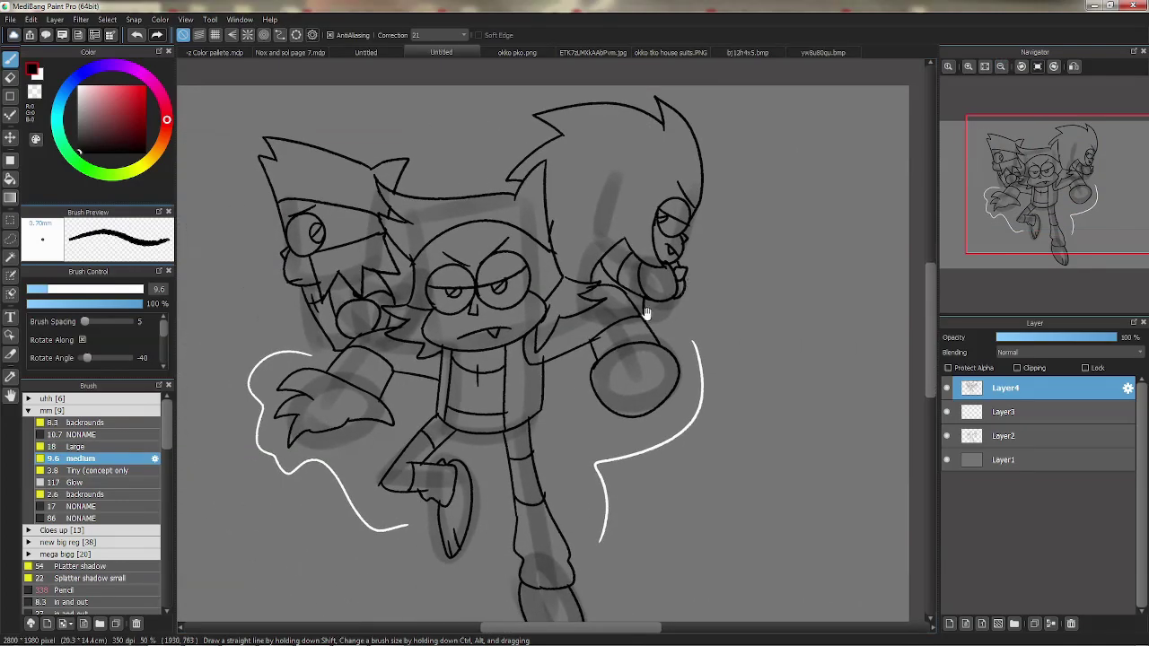
drag(615, 363, 553, 378)
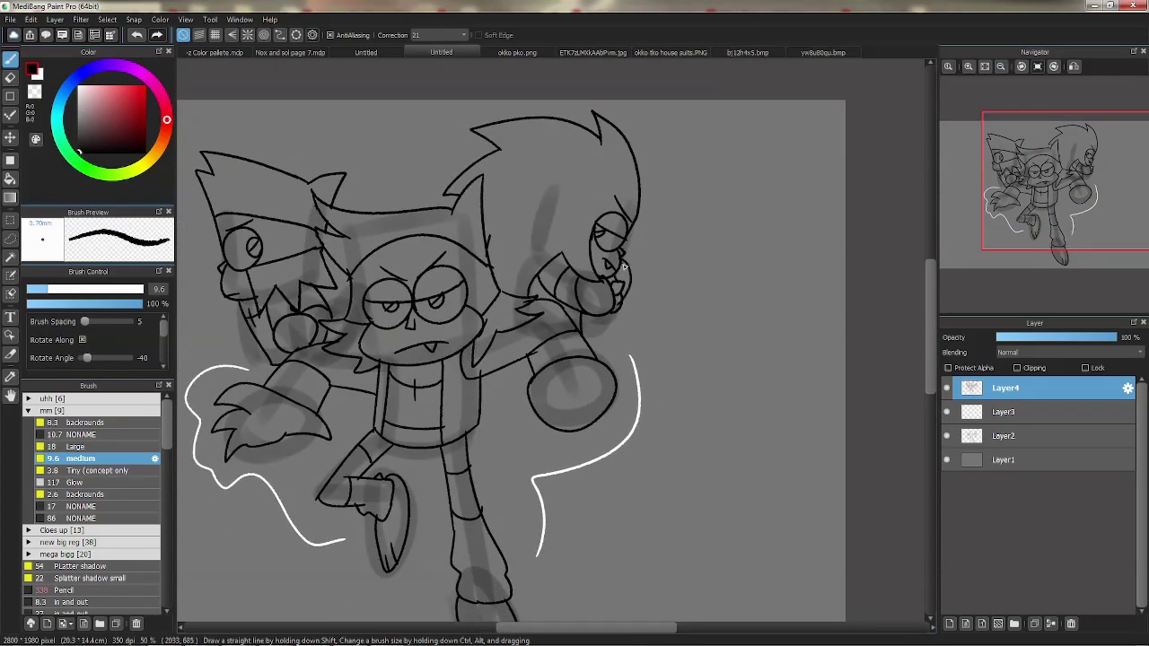
scroll(680, 305, up, 1)
scroll(617, 314, up, 3)
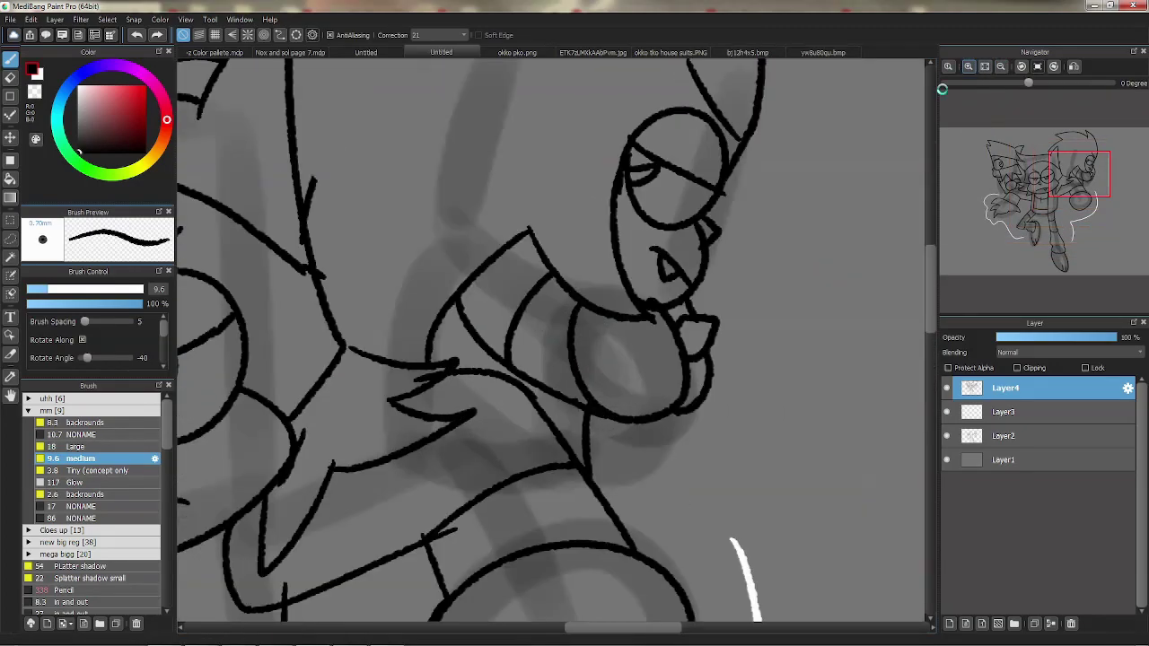
Redraw the right-hand figure's raised fist with a rounded outline, a curved line across the hand and a small pointed spike.
mouse_move(617, 315)
mouse_down()
mouse_move(502, 356)
mouse_move(506, 318)
mouse_move(529, 357)
mouse_move(495, 385)
mouse_move(398, 377)
mouse_move(385, 340)
mouse_move(487, 331)
mouse_up()
click(10, 78)
key(b)
key(ctrl+z)
drag(408, 310, 489, 322)
mouse_move(334, 375)
mouse_down()
mouse_move(411, 436)
mouse_move(518, 415)
mouse_move(490, 324)
mouse_up()
key(ctrl+z)
drag(505, 386, 552, 374)
key(ctrl+z)
mouse_move(514, 312)
mouse_down()
mouse_move(547, 387)
mouse_move(499, 397)
mouse_move(544, 381)
mouse_up()
key(ctrl+z)
mouse_move(510, 332)
mouse_down()
mouse_move(540, 324)
mouse_move(511, 333)
mouse_up()
Clean up the overlap at the first spike and add two more pointed spikes along the edge of the right-hand figure's fist.
click(34, 92)
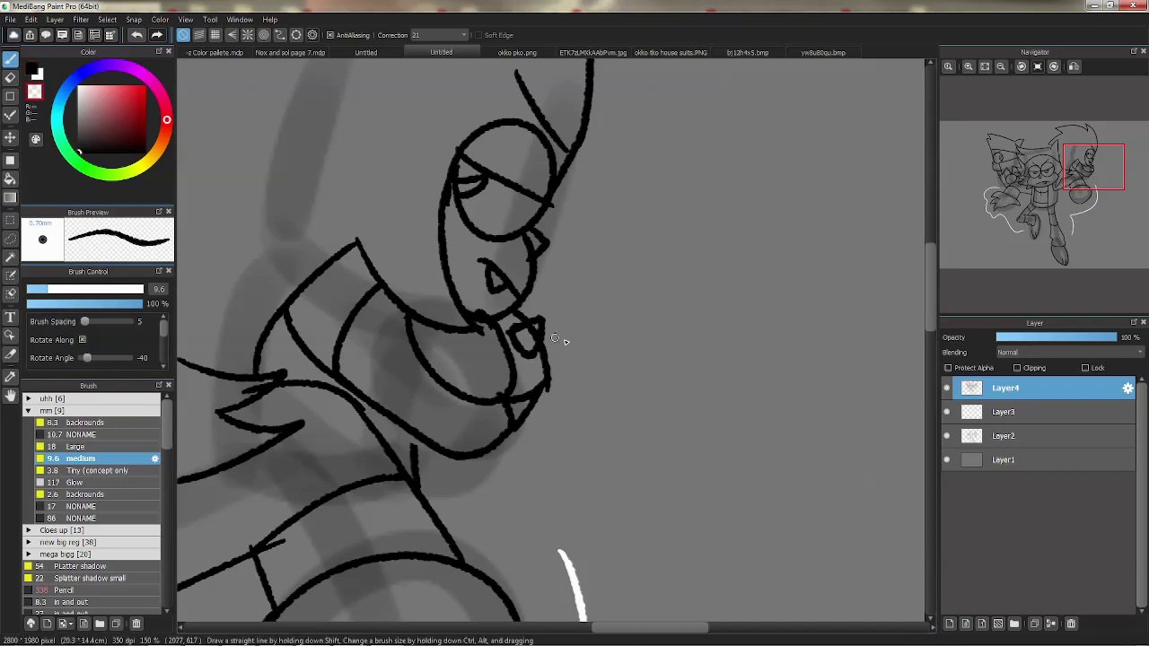
key(x)
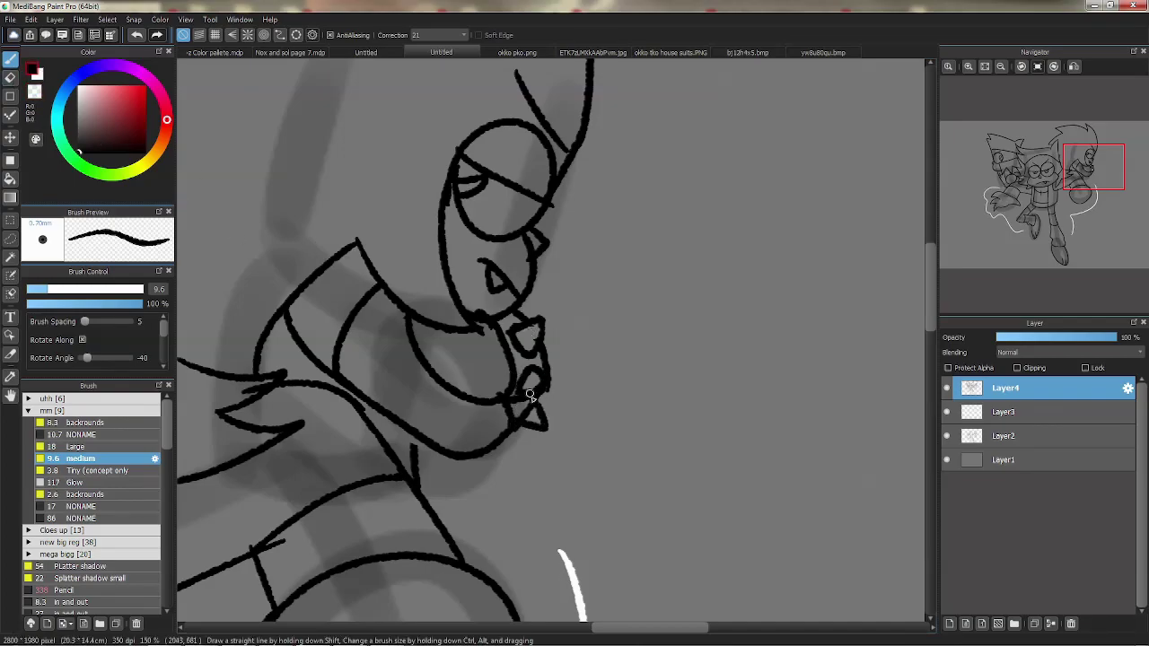
mouse_move(548, 369)
mouse_down()
mouse_move(522, 282)
mouse_move(544, 308)
mouse_move(547, 382)
mouse_move(664, 394)
mouse_up()
key(ctrl+z)
key(ctrl+z)
key(ctrl+z)
Draw a curled thumb line and short finger lines inside the right-hand figure's fist with the canvas view mirrored, and restore the view.
click(1074, 66)
mouse_move(799, 183)
mouse_down()
mouse_move(500, 333)
mouse_move(318, 311)
mouse_move(385, 367)
mouse_move(328, 413)
mouse_up()
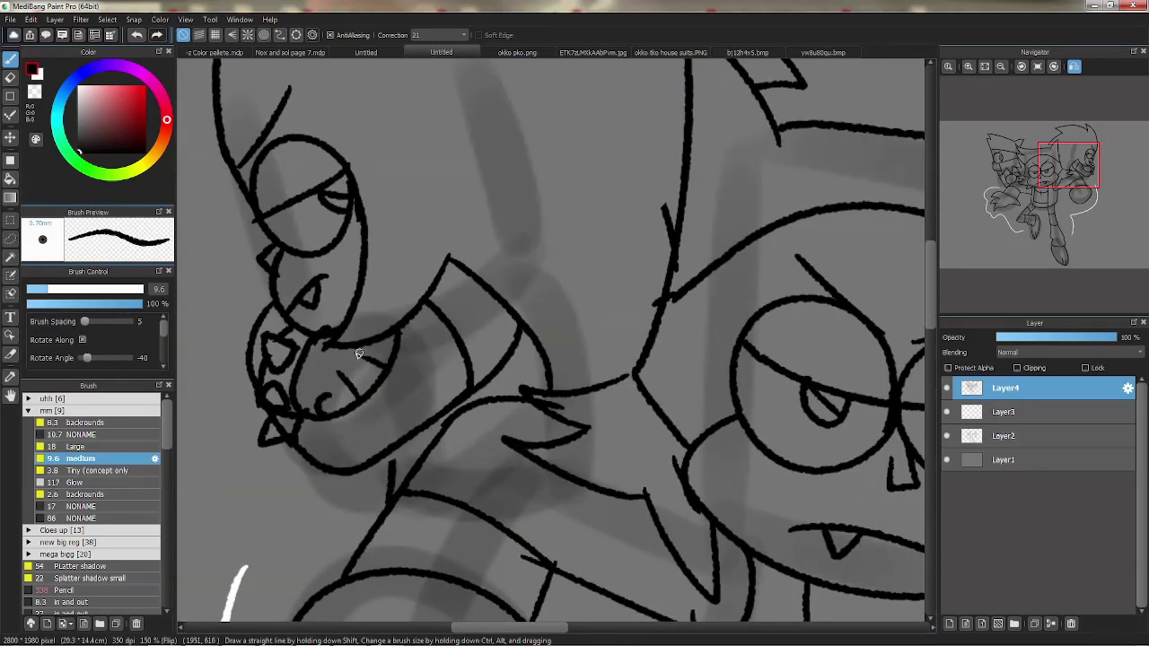
drag(368, 355, 383, 373)
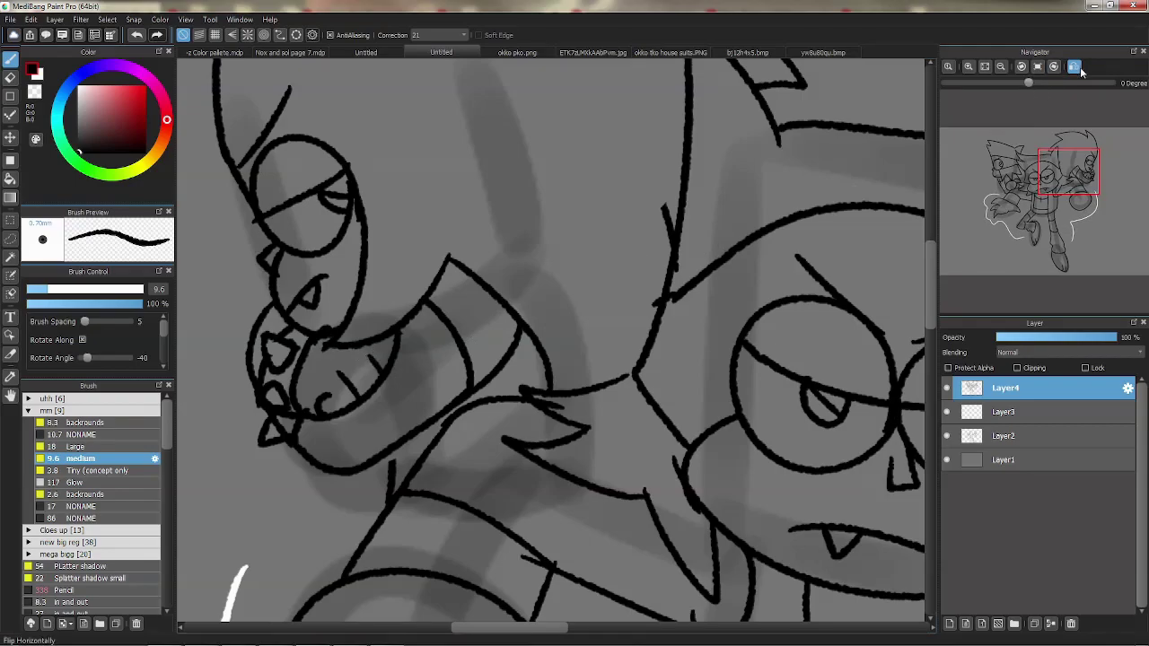
click(1075, 67)
Draw a curled thumb line and short finger lines inside the left-hand figure's fist, rotating the canvas view as needed.
mouse_move(606, 236)
mouse_down()
mouse_move(603, 252)
mouse_move(897, 193)
mouse_up()
drag(296, 359, 666, 266)
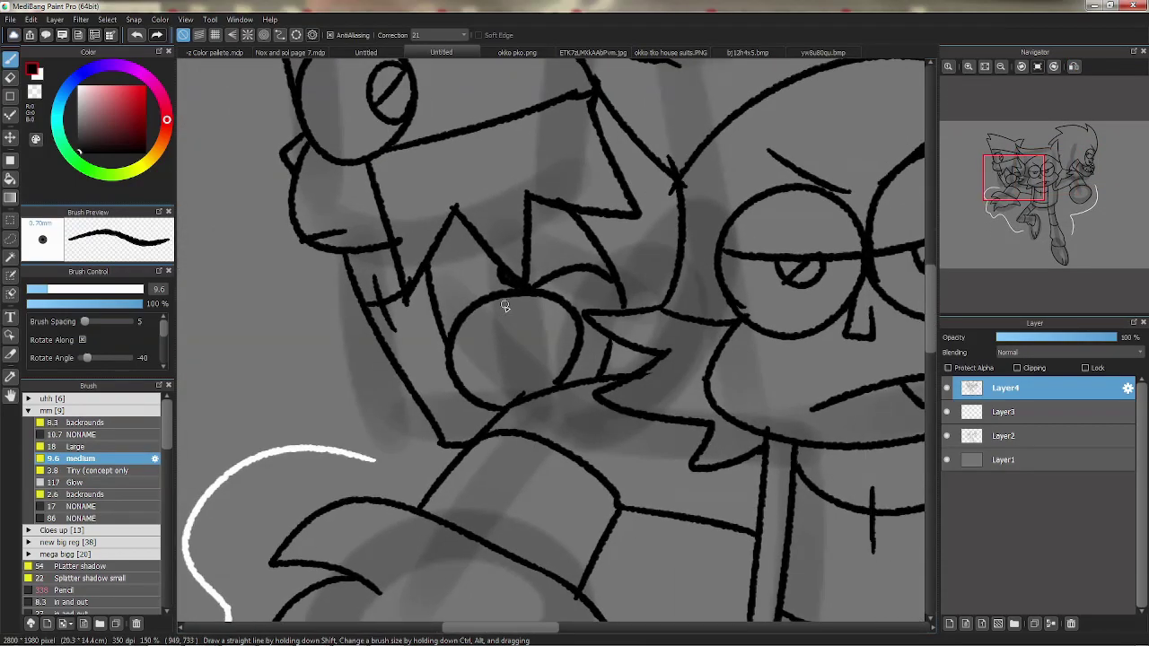
mouse_move(506, 300)
mouse_down()
mouse_move(509, 335)
mouse_move(458, 369)
mouse_up()
key(ctrl+z)
drag(533, 317, 493, 310)
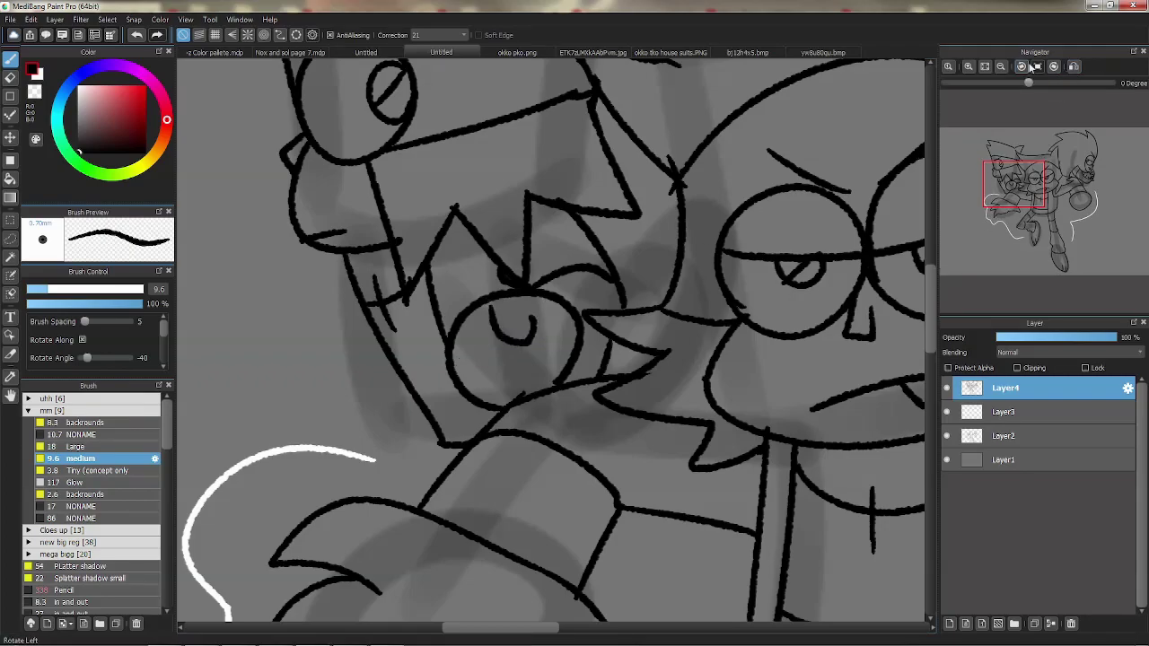
click(1021, 67)
click(1021, 68)
click(1021, 67)
click(1021, 67)
key(ctrl+z)
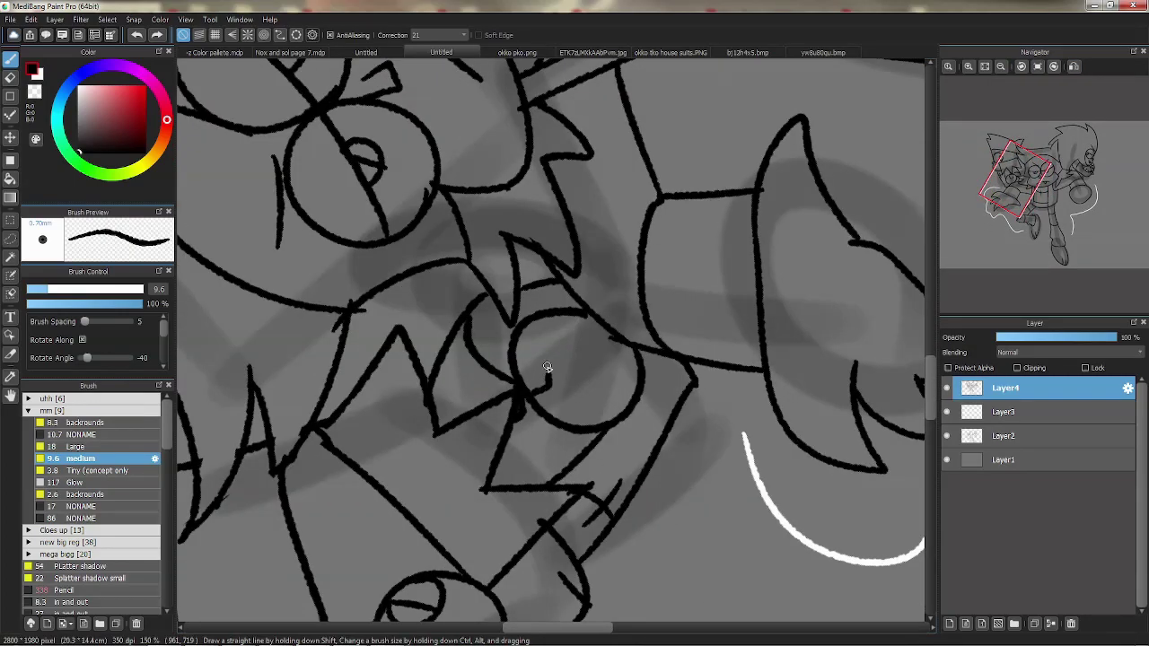
drag(588, 412, 616, 399)
key(ctrl+z)
key(ctrl+z)
drag(531, 403, 552, 370)
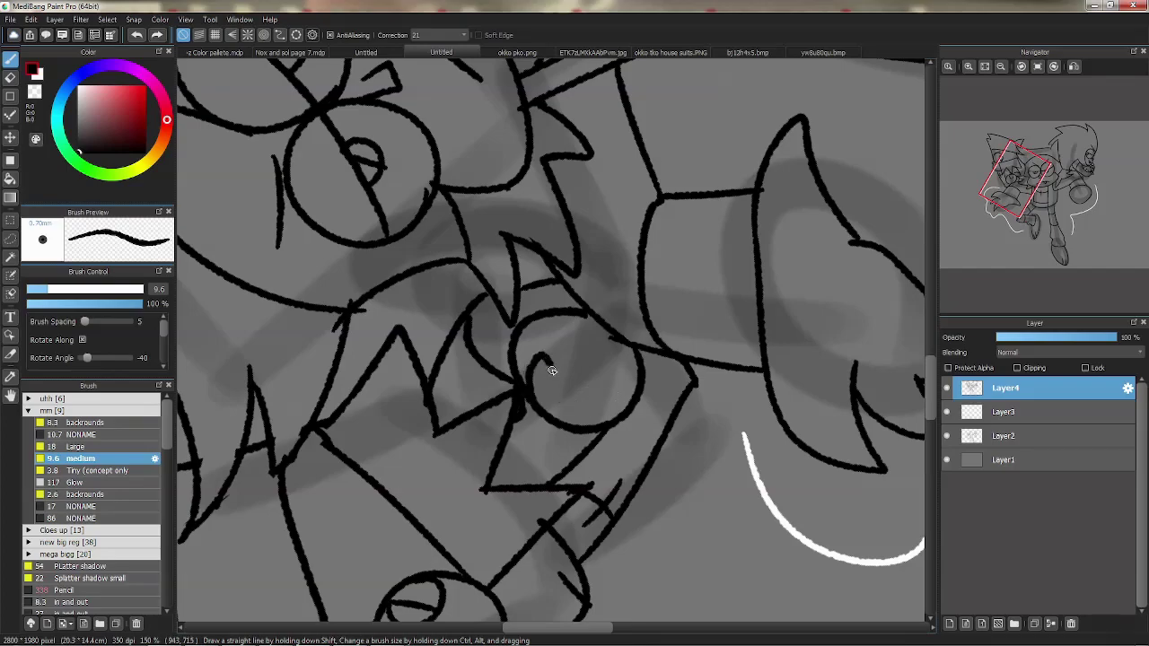
click(1038, 67)
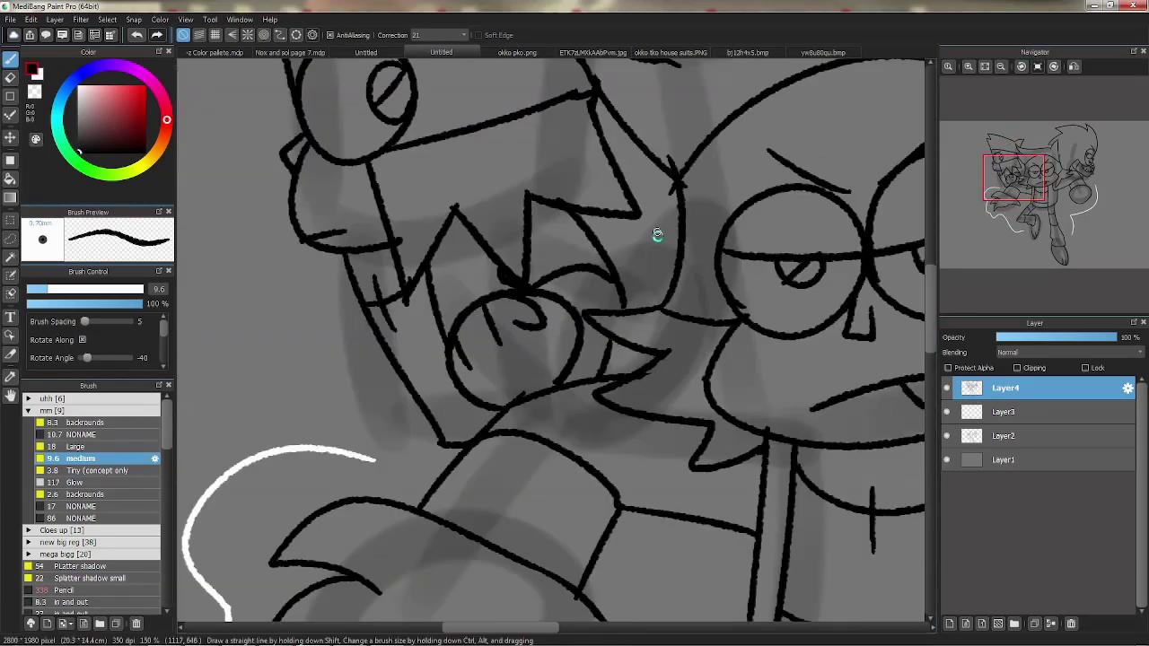
Draw a hooked thumb line and two straight finger lines on the central character's large right-hand fist.
drag(680, 280, 526, 295)
mouse_move(347, 513)
mouse_down()
mouse_move(291, 217)
mouse_move(99, 182)
mouse_up()
drag(915, 218, 569, 224)
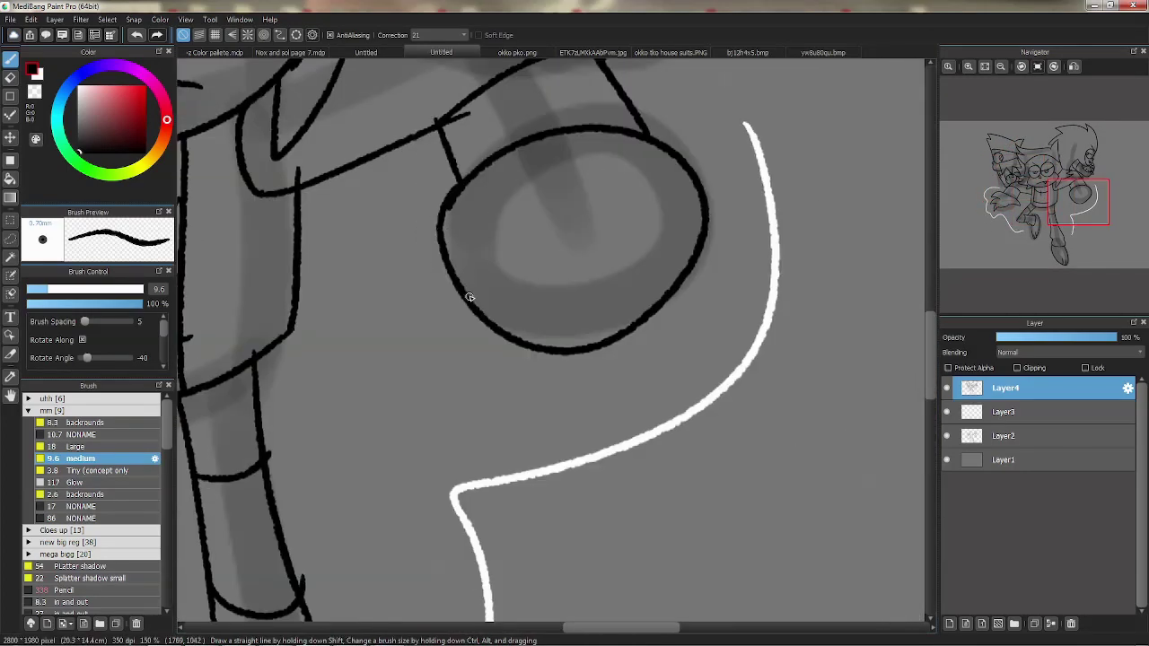
drag(469, 297, 503, 305)
drag(641, 313, 640, 317)
key(ctrl+z)
key(ctrl+z)
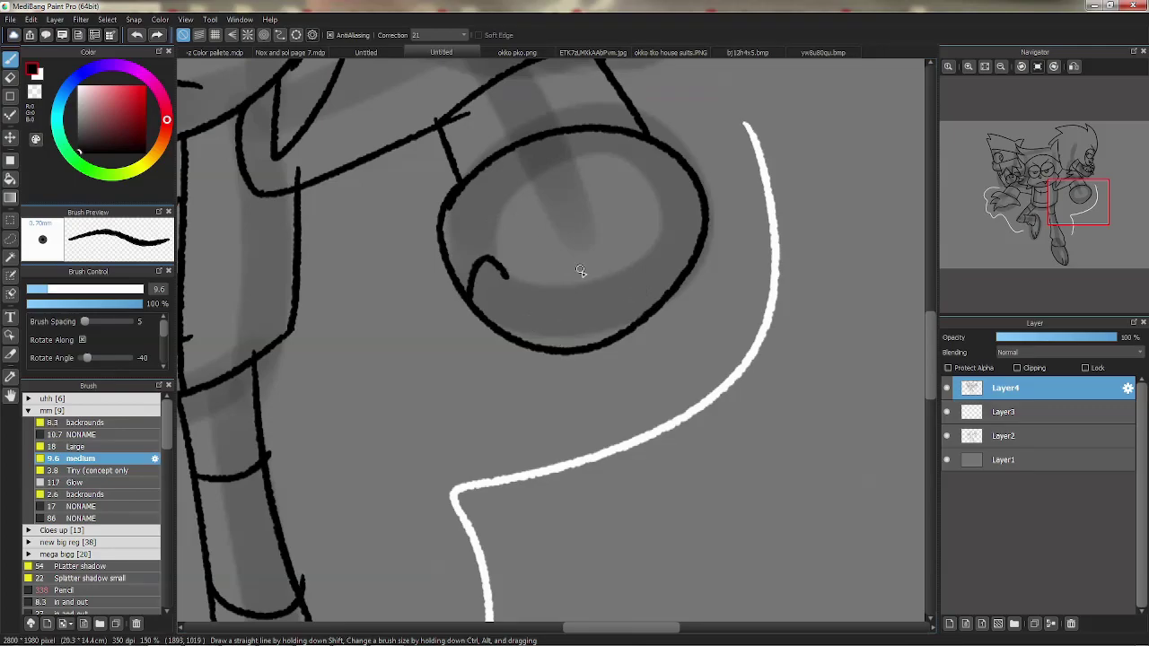
drag(578, 267, 576, 340)
drag(644, 317, 648, 241)
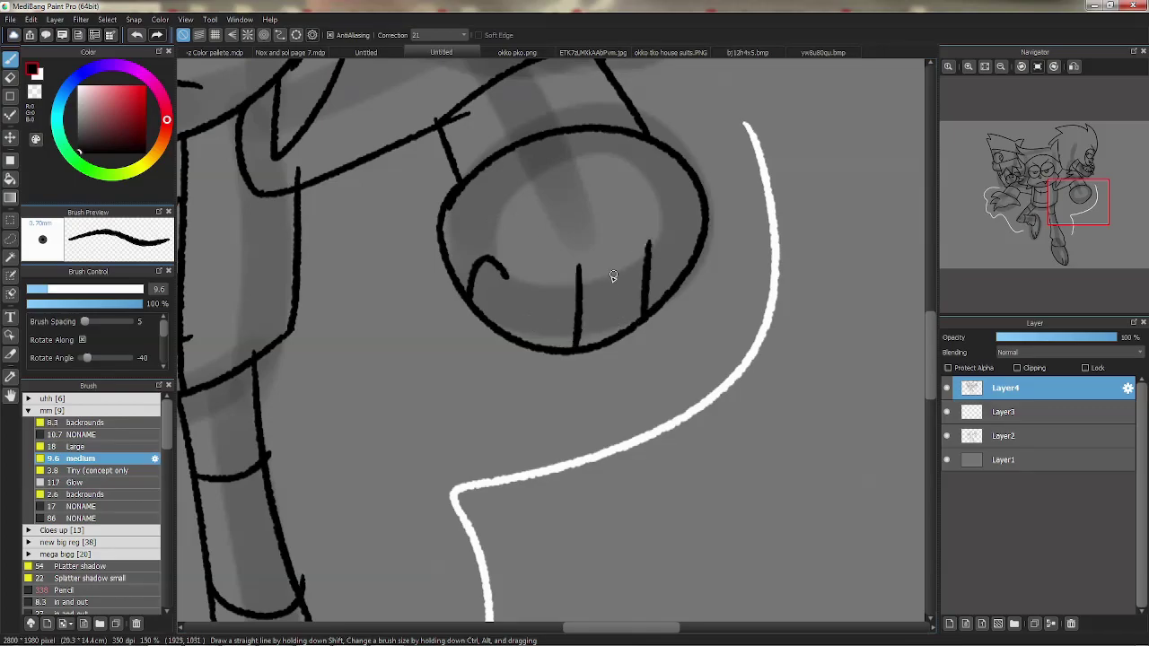
Show the whole drawing and add a new layer folder directly above Layer1.
click(1001, 67)
click(984, 68)
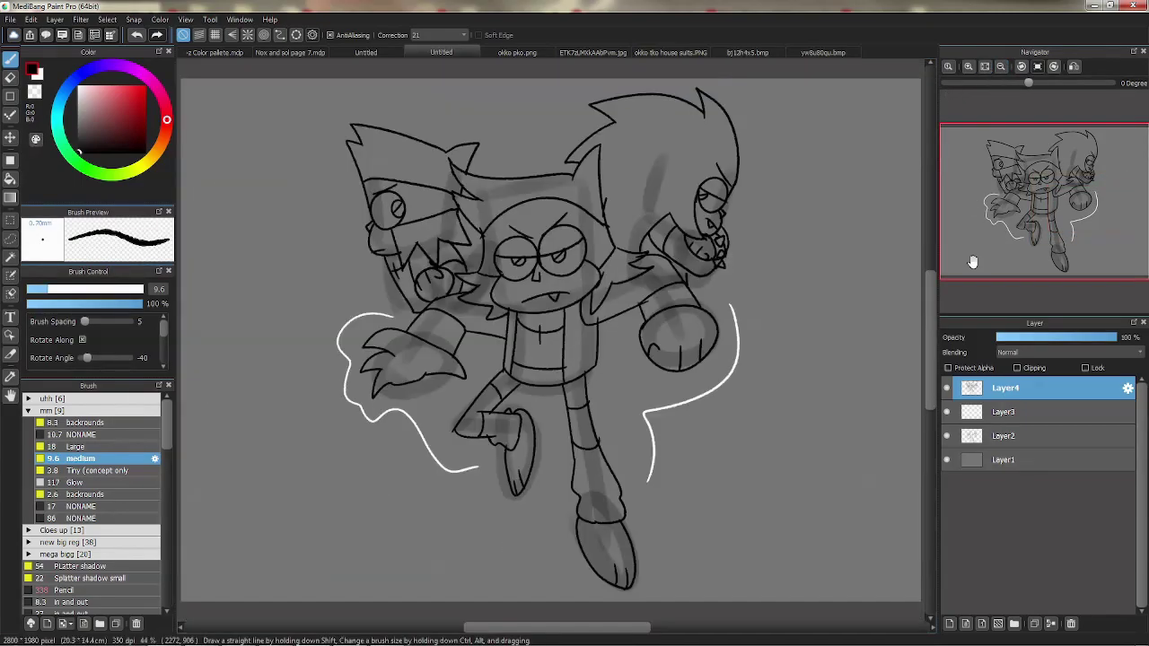
click(998, 465)
click(1013, 623)
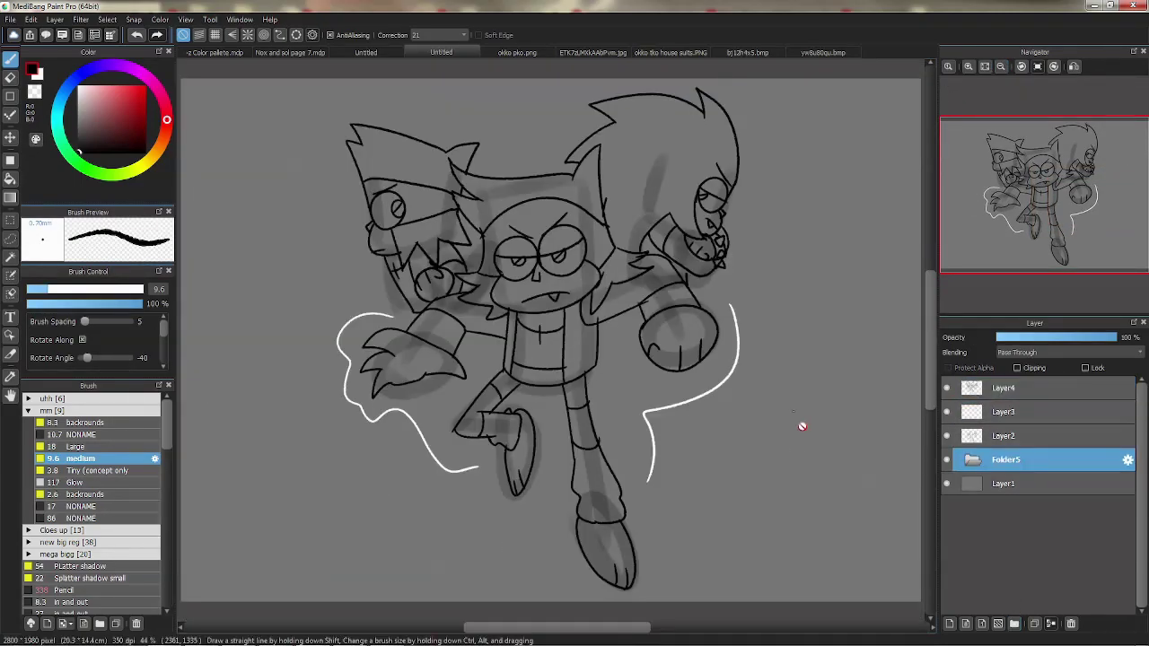
Bring the purple background layer from Nox and soi page 7 into the new folder and sample the black dragon's near-black colour there.
click(290, 52)
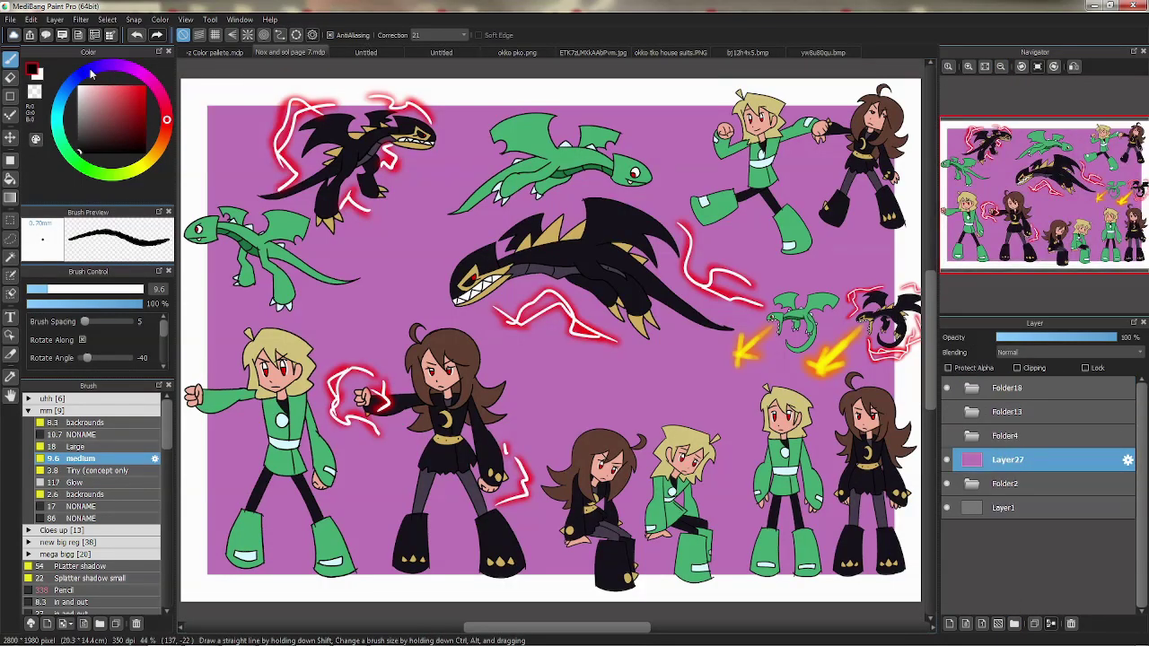
key(ctrl+z)
click(43, 76)
right_click(608, 234)
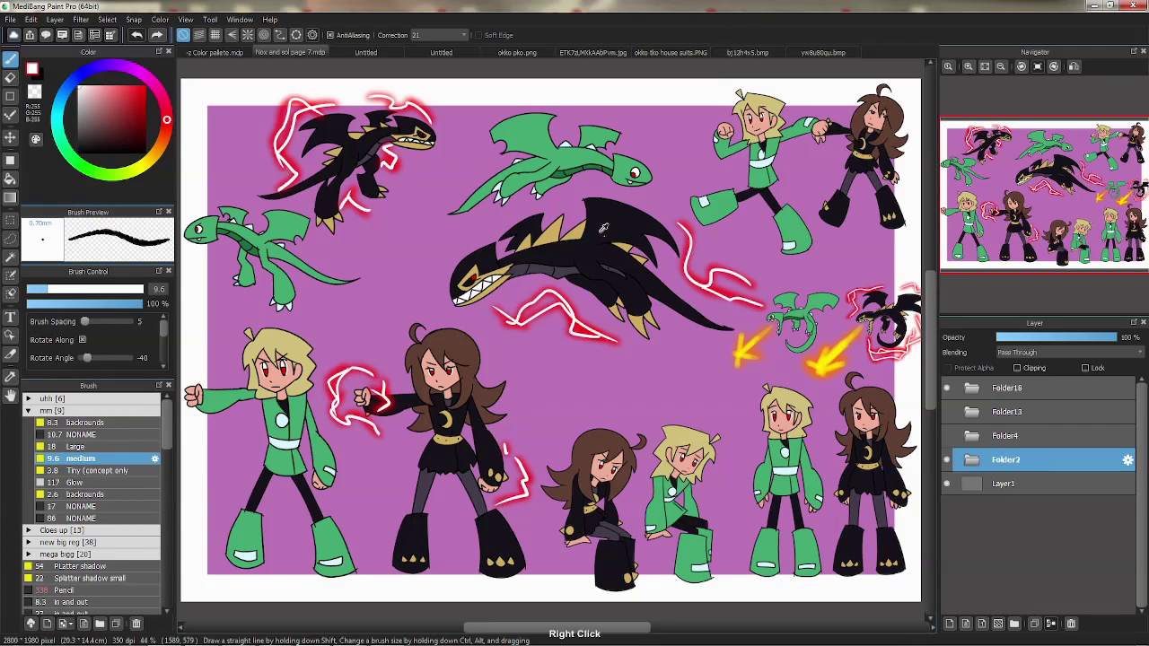
click(458, 54)
key(ctrl+v)
click(973, 460)
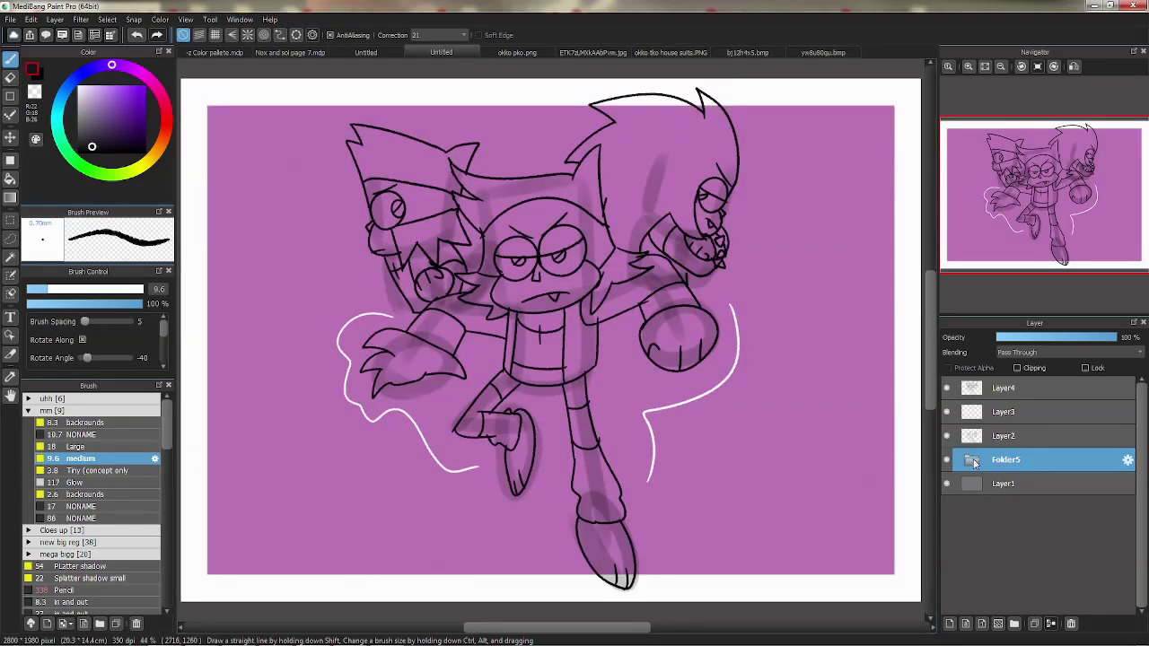
On Layer3, cover the three-headed figure in near-black with the size 1000 Pencil and clear the area outside its outline with transparent fill.
click(1004, 411)
click(65, 590)
mouse_move(422, 270)
mouse_down()
mouse_move(456, 171)
mouse_move(743, 249)
mouse_move(422, 377)
mouse_move(782, 411)
mouse_move(461, 487)
mouse_move(439, 480)
mouse_up()
click(36, 93)
click(10, 178)
click(488, 229)
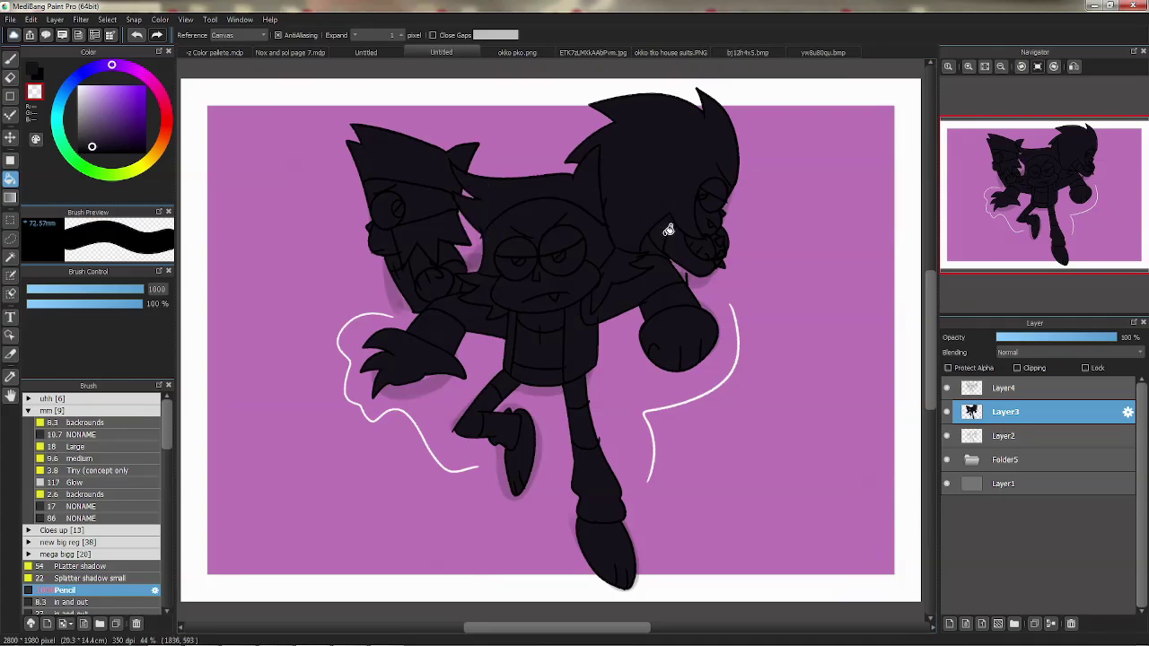
Inspect the line art around the right forearm with Layer3 hidden and erase the stray line there on Layer4 with the transparent medium brush.
drag(826, 244, 756, 287)
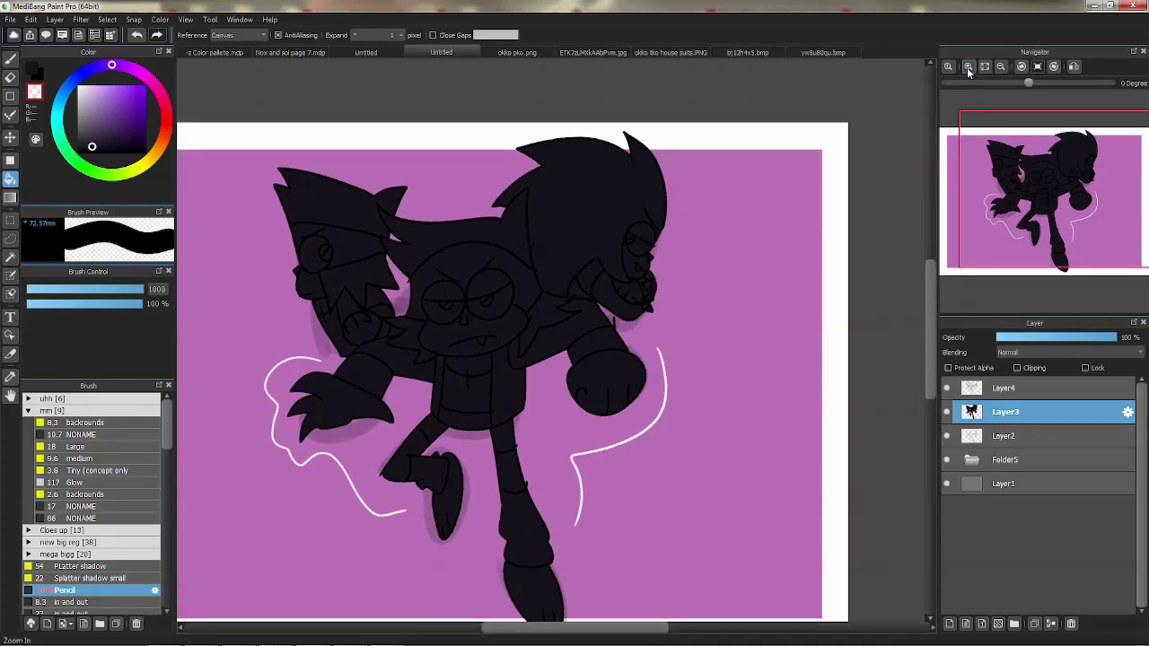
click(968, 66)
click(968, 66)
click(967, 67)
drag(819, 239, 604, 238)
click(947, 413)
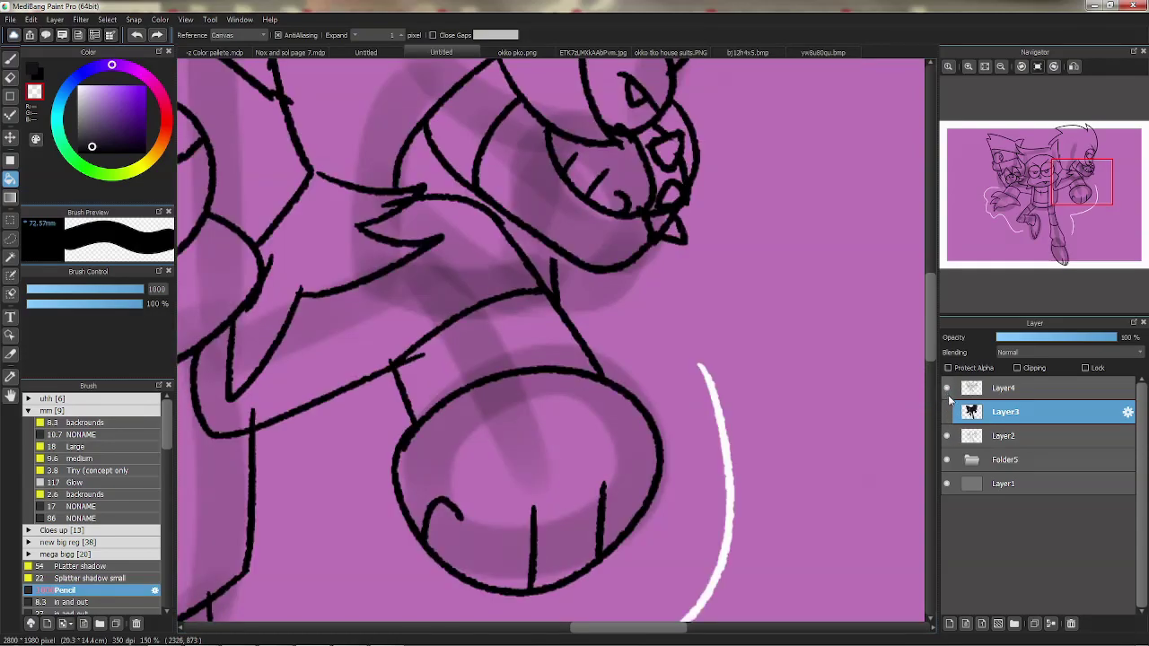
key(Delete)
click(687, 274)
click(985, 391)
key(b)
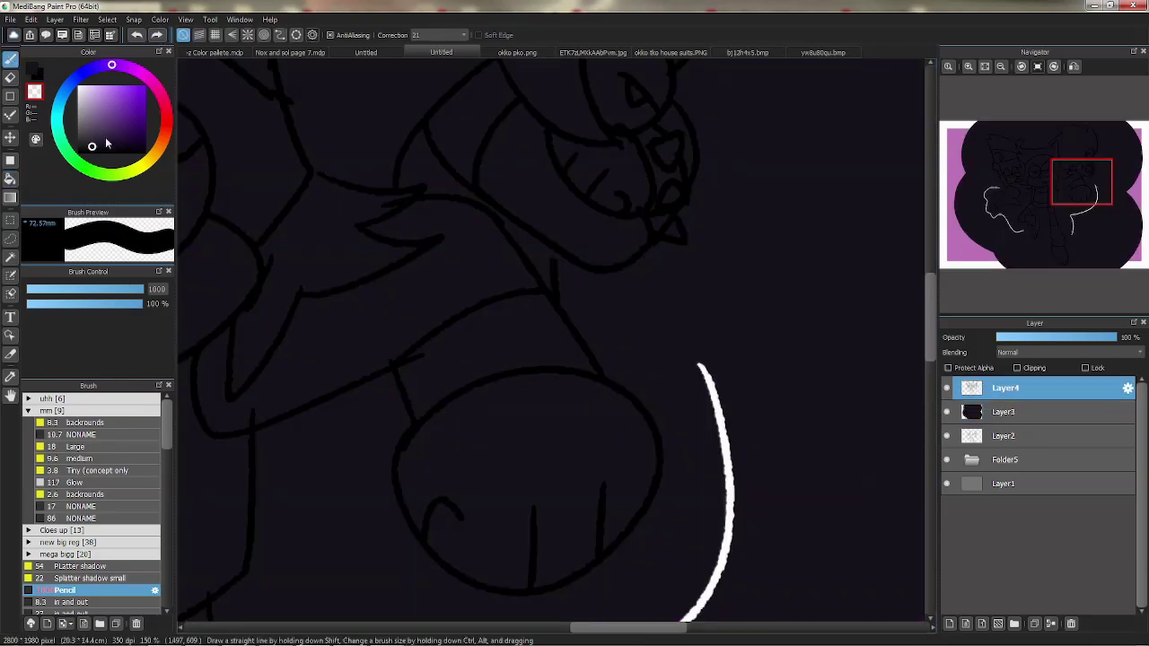
click(81, 458)
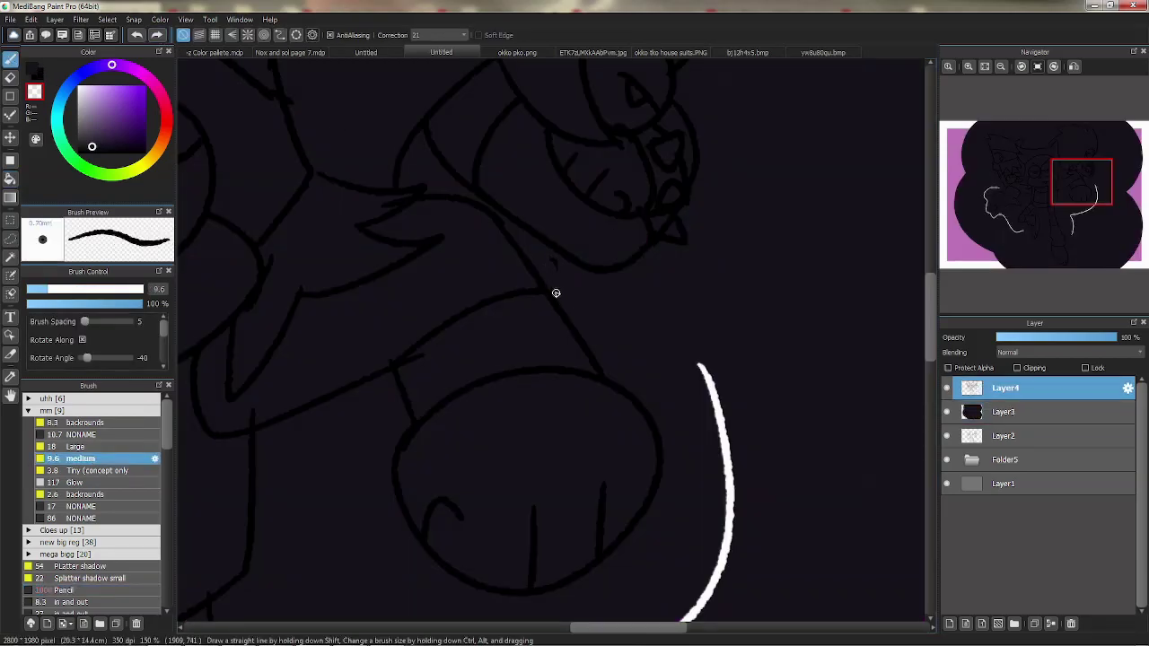
Clear the near-black fill on Layer3 outside the figure and in the gap between the left-hand and central heads.
click(1005, 412)
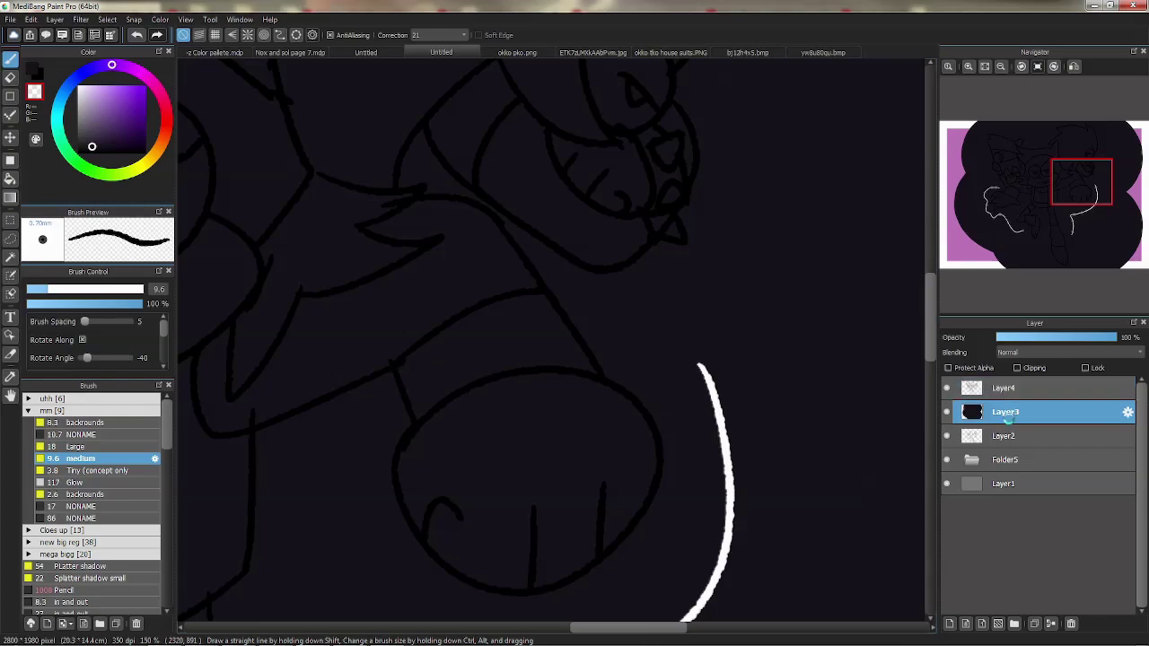
click(984, 67)
click(10, 179)
click(471, 186)
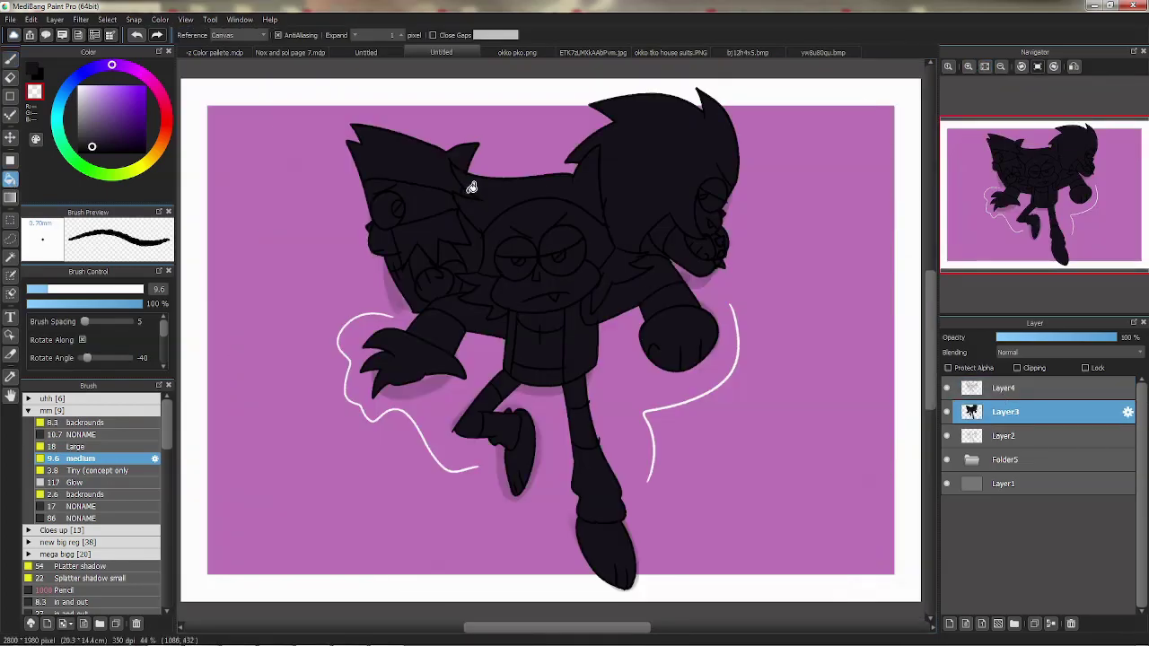
click(469, 156)
key(ctrl+z)
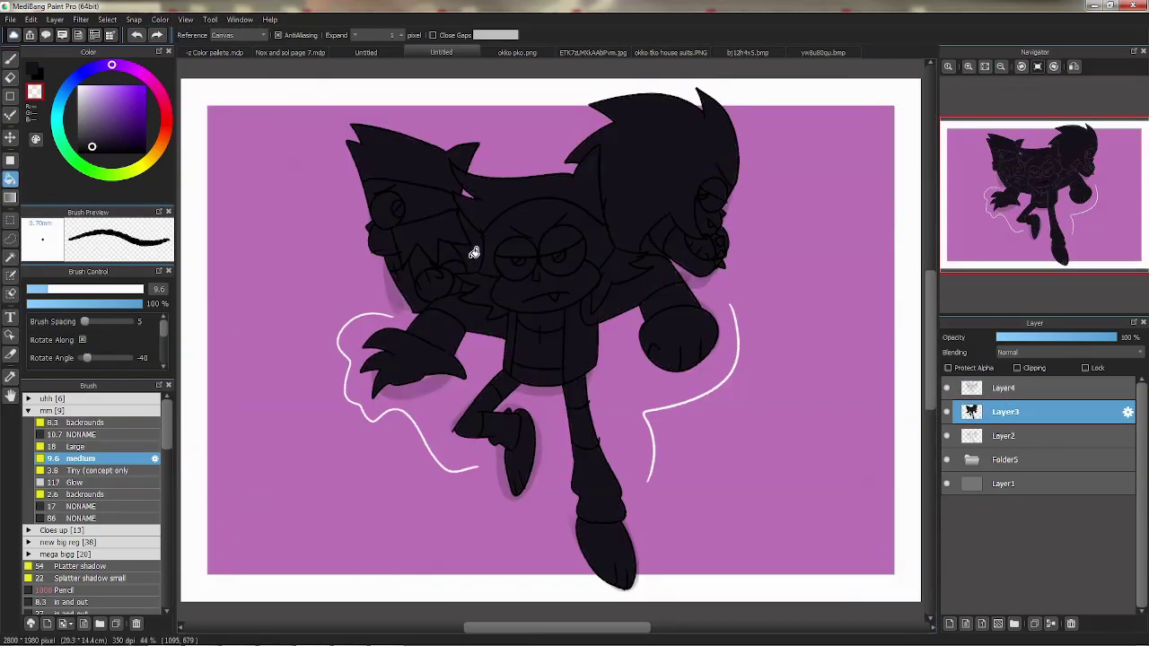
click(472, 252)
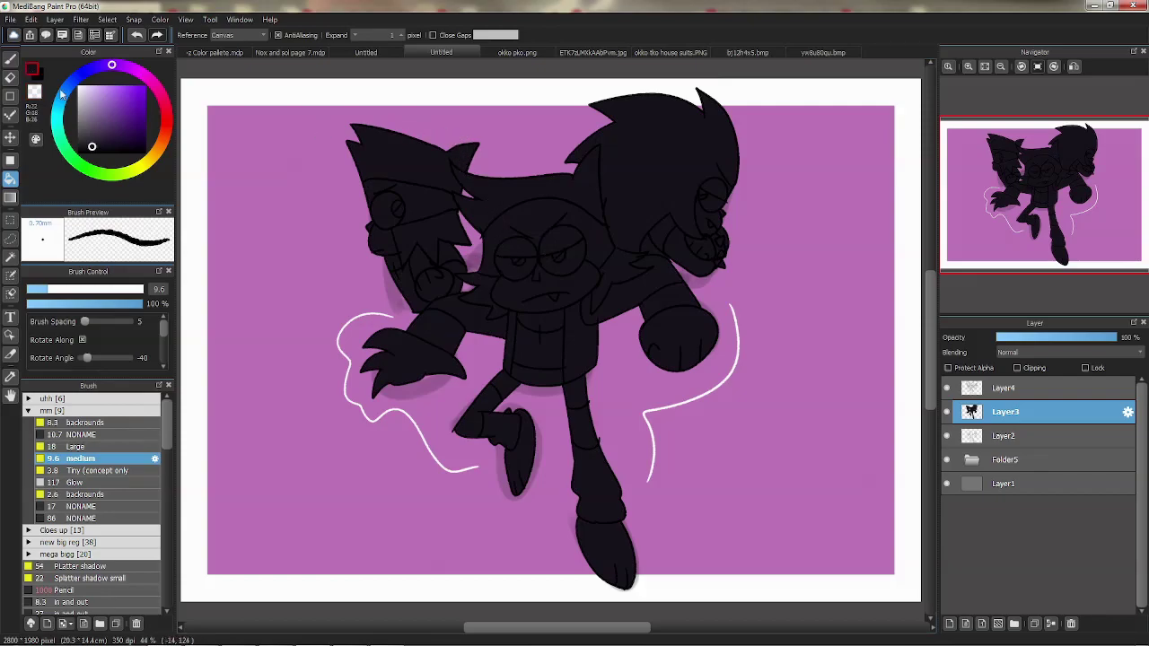
Hide the rough sketch on Layer2 and fill the central character's eyes, pupil highlights and fang with white.
click(967, 67)
click(946, 436)
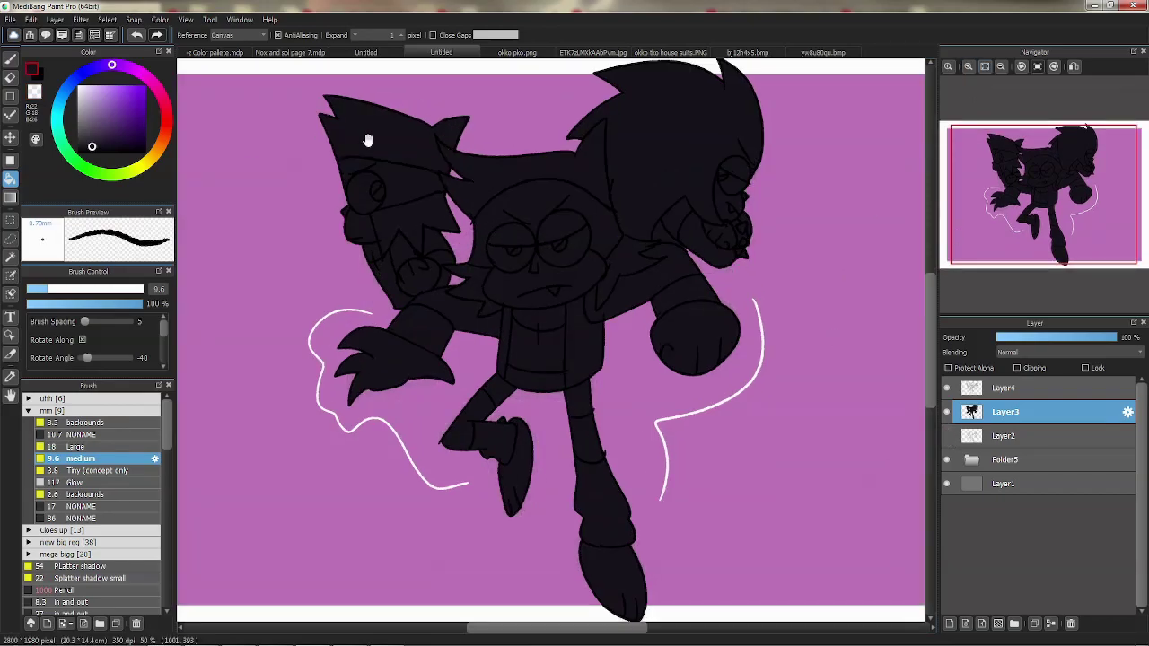
key(ctrl+plus)
key(ctrl+plus)
click(470, 154)
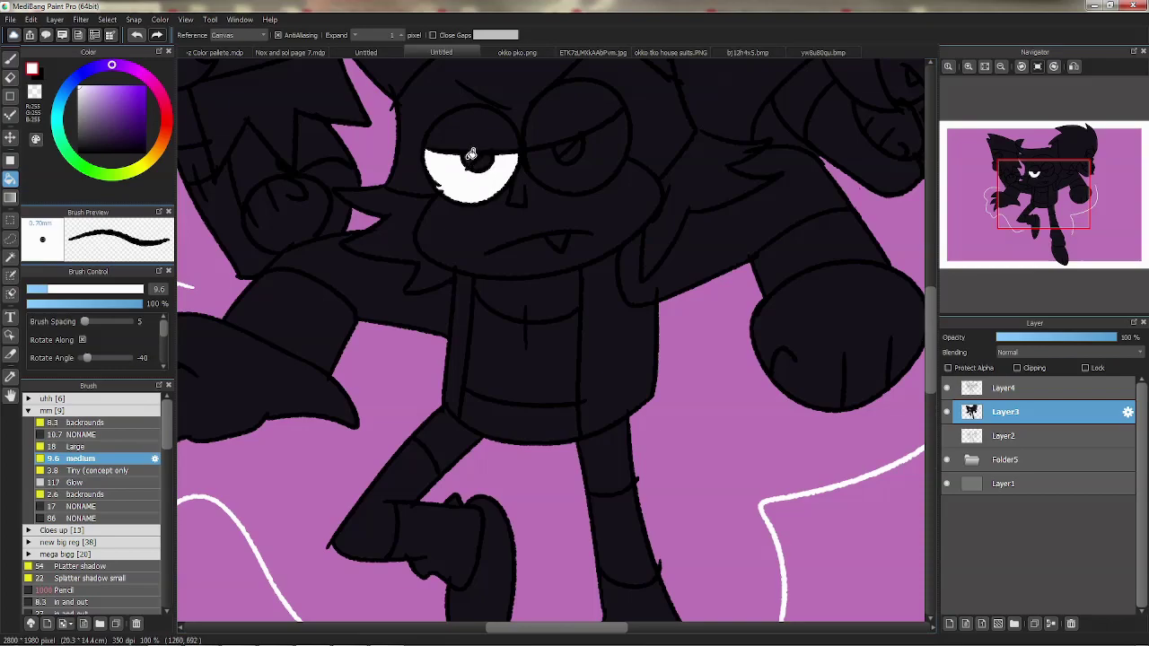
click(559, 240)
click(571, 168)
click(565, 150)
Fill the left-hand head's eye and the right-hand head's eye and fang with white, including the pupil highlights.
drag(520, 143, 686, 249)
click(351, 159)
click(369, 144)
drag(857, 181, 429, 223)
click(641, 160)
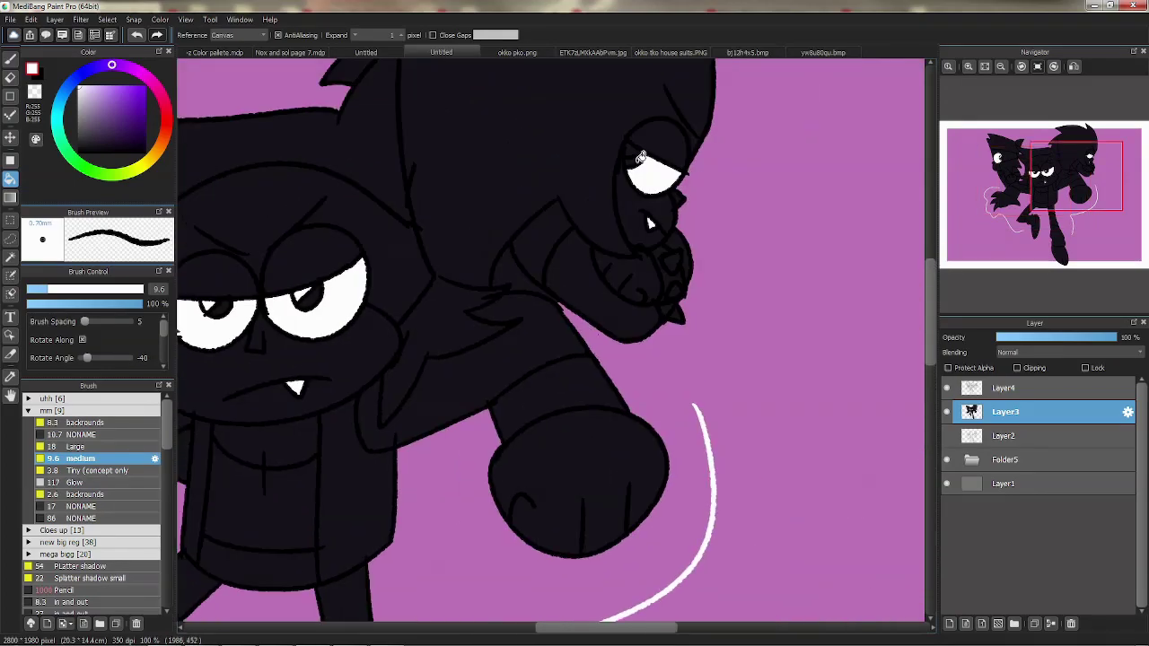
Sample the skin colour from okko pko.png and fill the central character's face, arms and hands with it.
drag(698, 276, 805, 58)
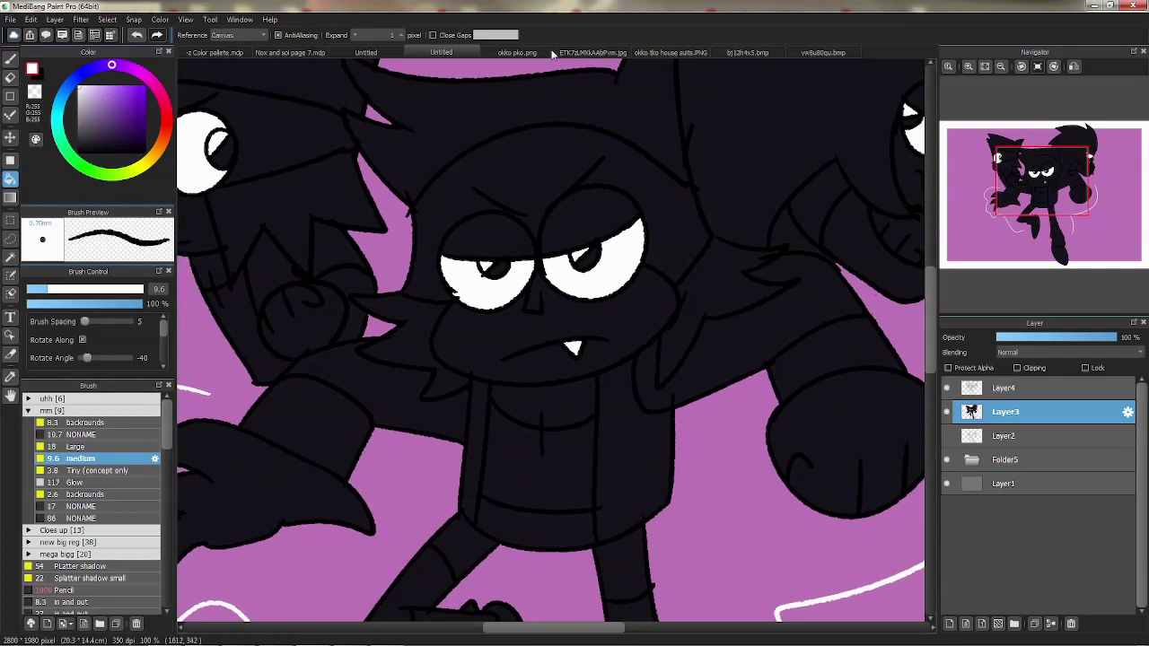
click(529, 53)
click(448, 54)
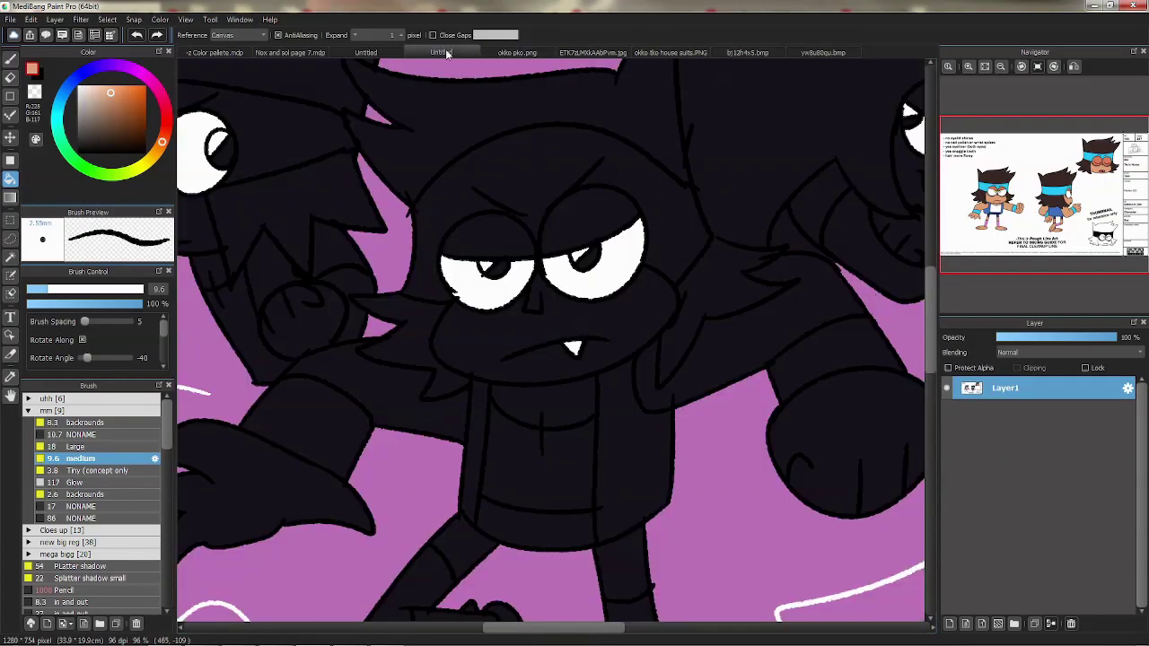
click(480, 282)
click(779, 325)
click(812, 420)
click(386, 414)
click(361, 516)
Fill the bare parts of the central character's legs and both feet with the skin colour.
drag(446, 574, 414, 370)
click(408, 372)
click(481, 470)
click(607, 435)
drag(640, 542, 588, 285)
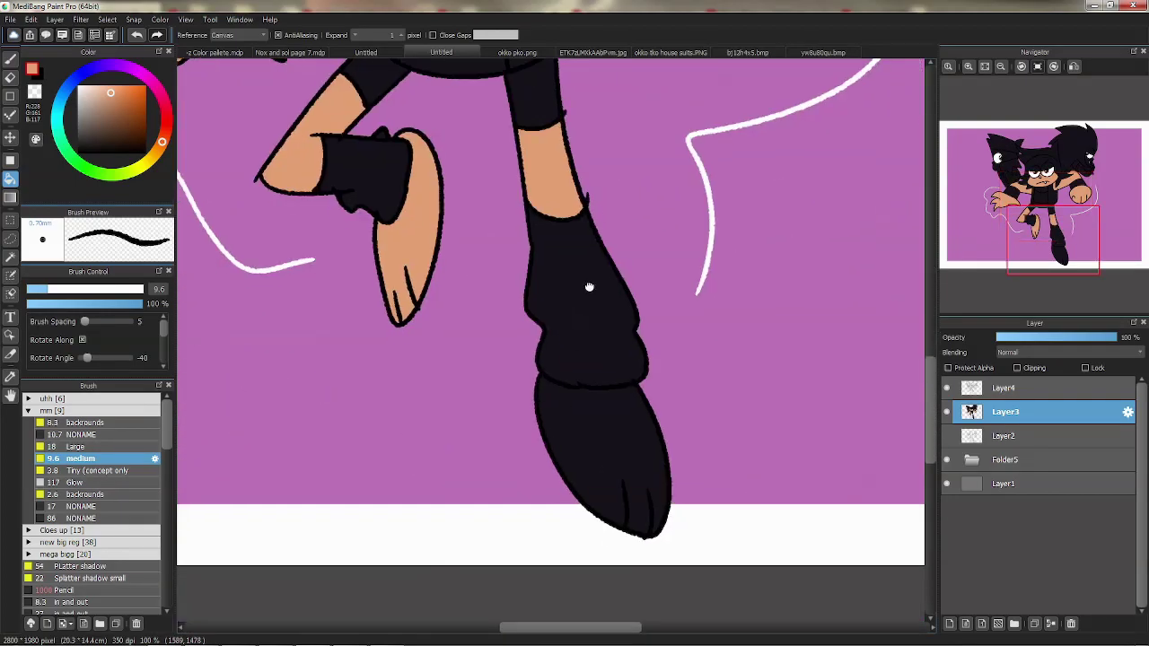
drag(586, 244, 602, 477)
Sample the orange-red eyelid colour from okko pko.png and fill both of the central character's eyelids with it.
drag(565, 118, 614, 375)
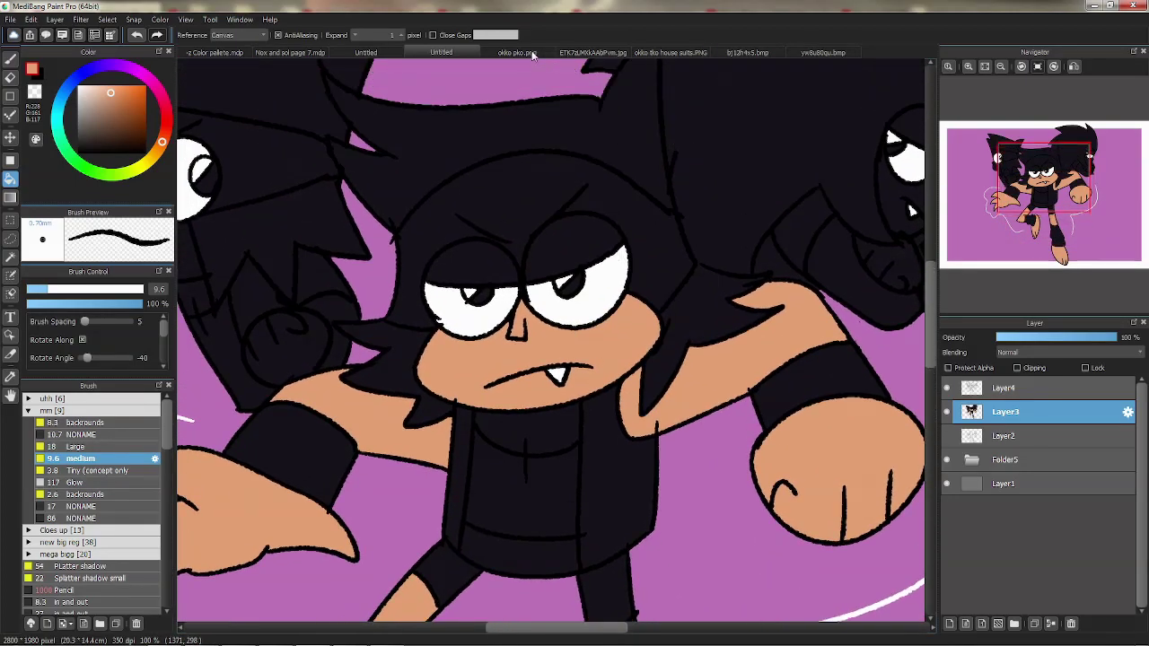
click(529, 53)
right_click(371, 318)
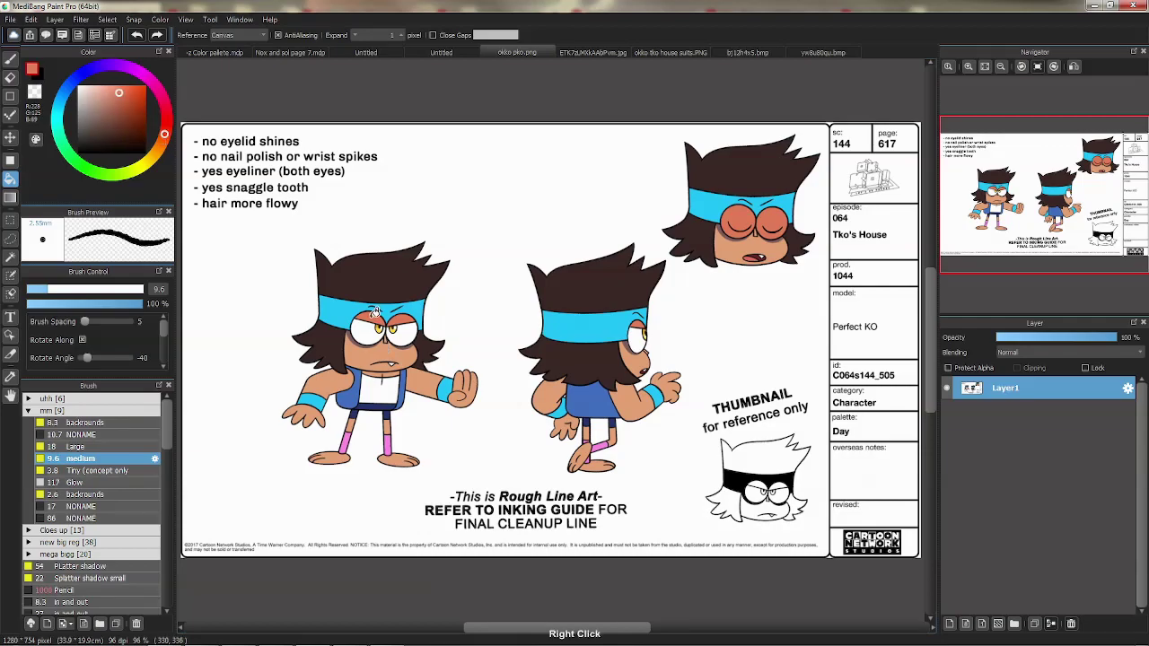
click(444, 52)
Sample the dark brown hair colour from okko pko.png and fill the central character's hair with it.
click(517, 53)
right_click(382, 310)
key(ctrl+shift+Tab)
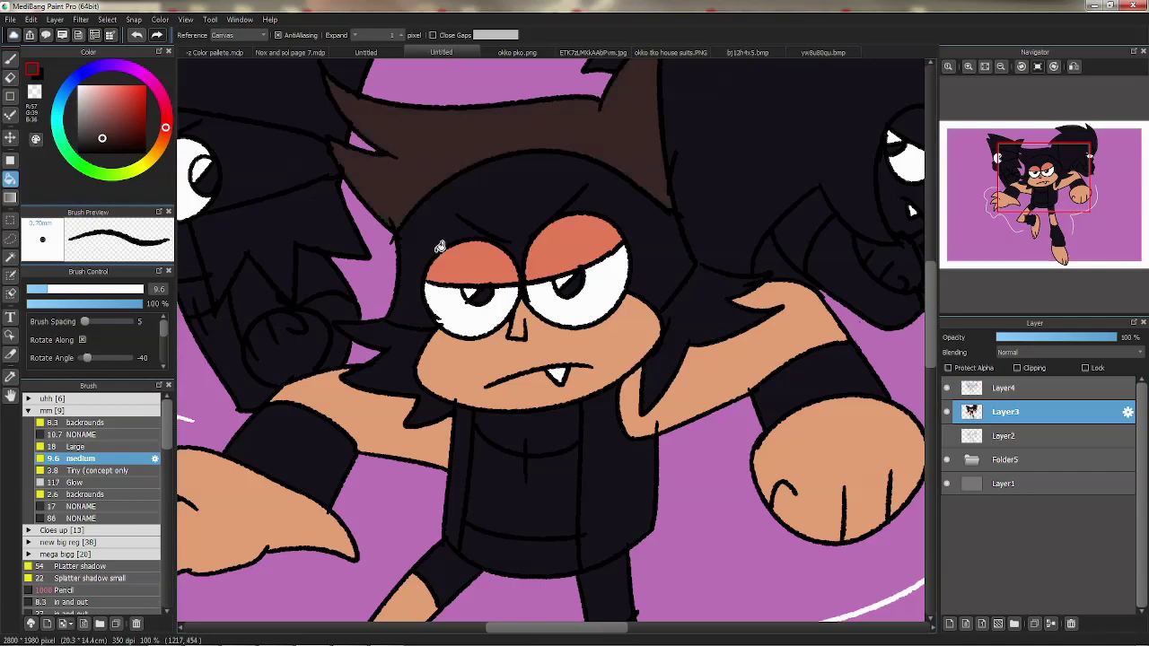
click(686, 303)
Undo the brown fill that spilled into the right-hand head and close the hair outline gap with black on Layer4.
click(1005, 386)
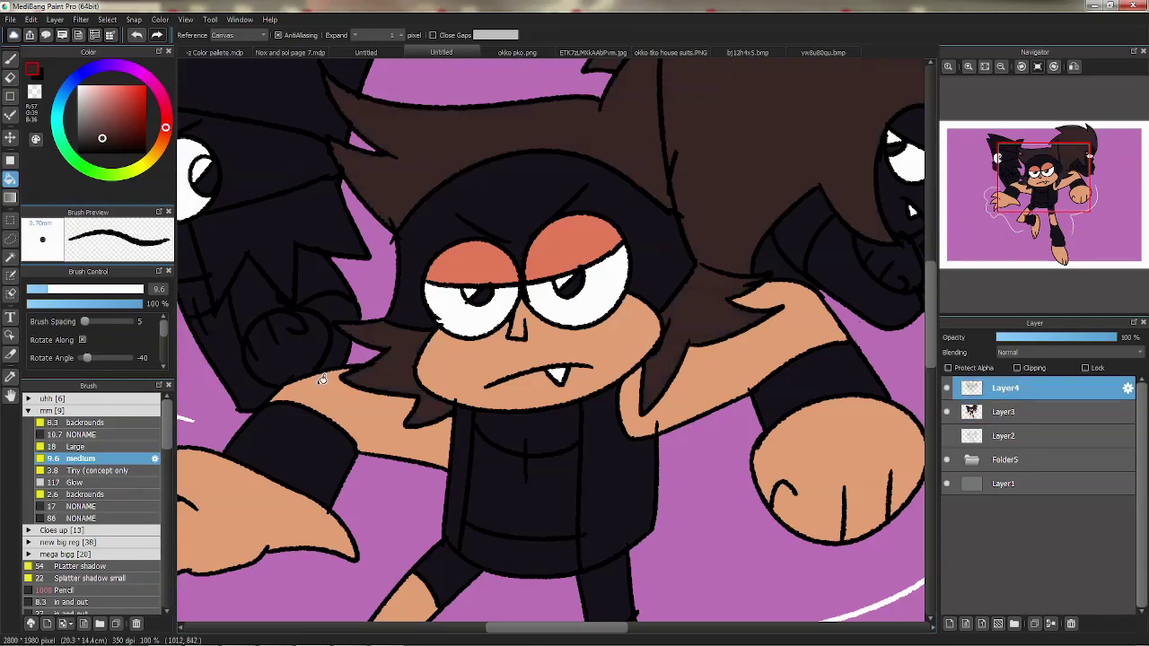
click(39, 77)
click(10, 59)
key(ctrl+z)
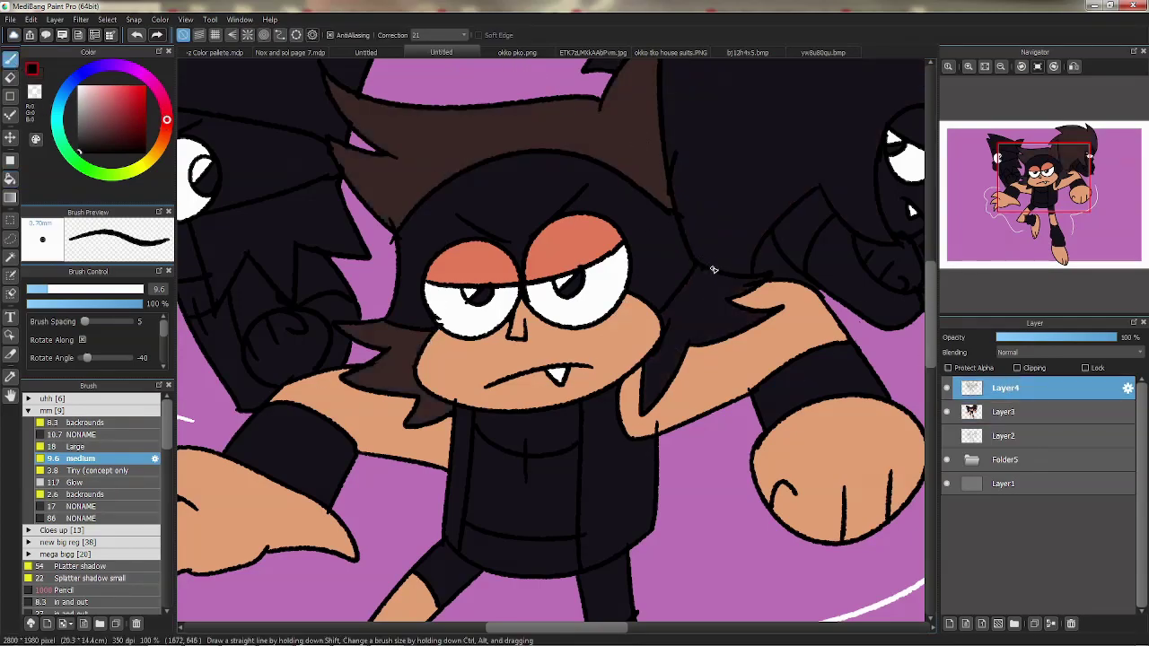
click(34, 92)
key(ctrl+z)
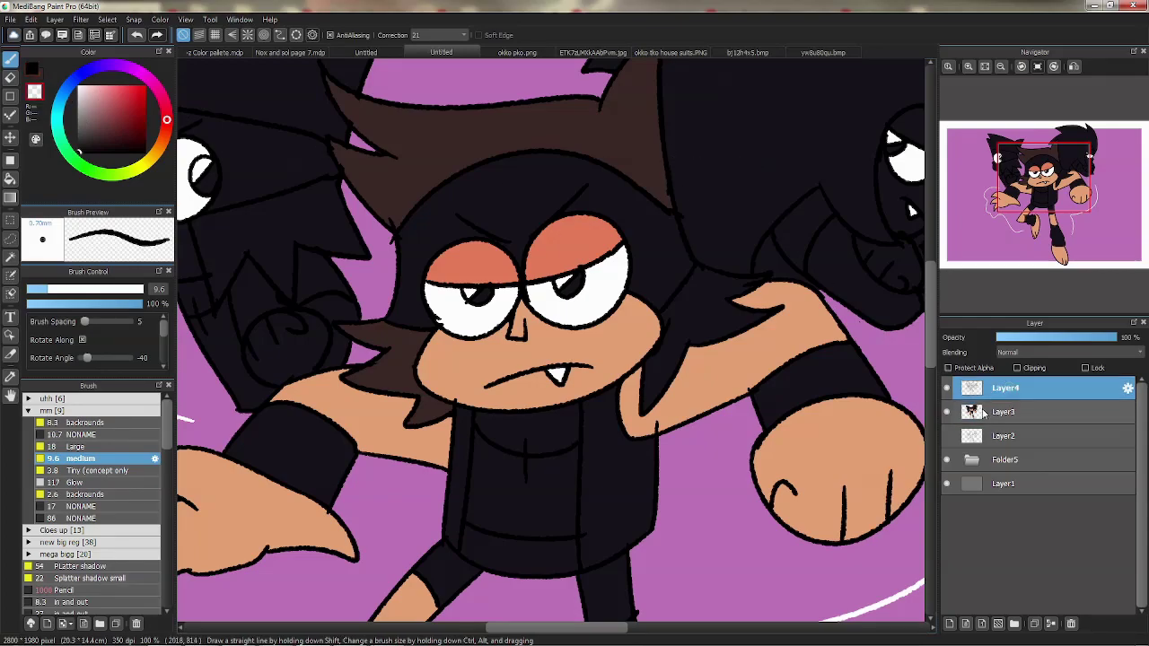
Fill the hair tuft between the central character's face and the raised right-hand arm with dark brown on Layer3.
click(985, 412)
key(x)
key(g)
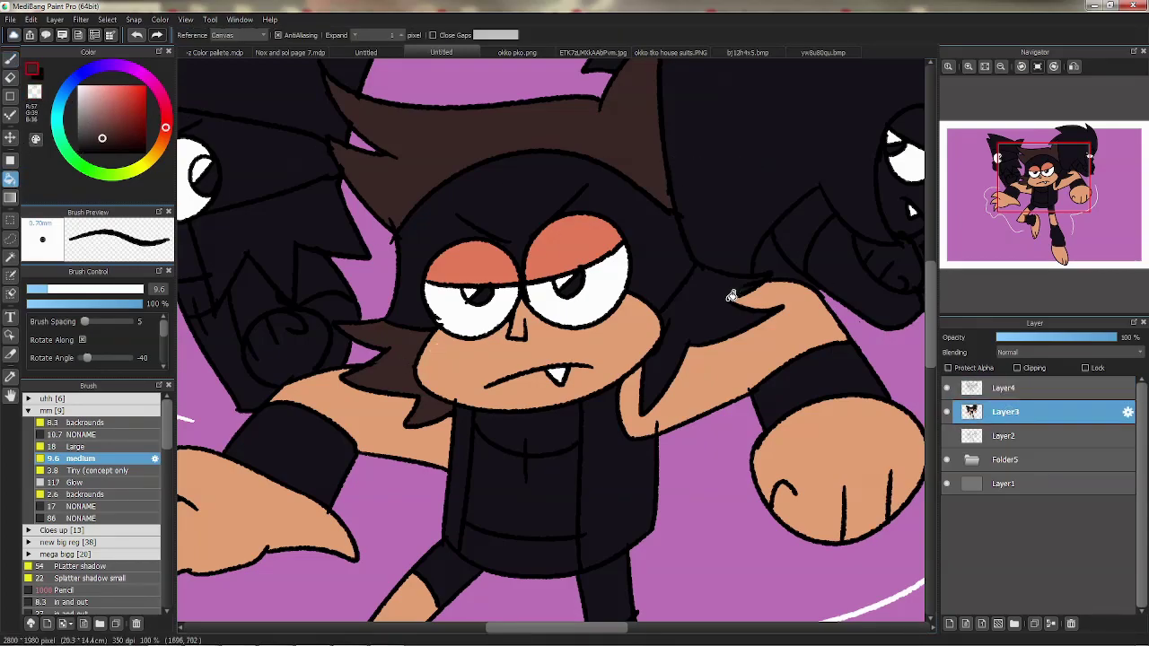
Sample white from the shirt in okko pko.png and fill the shirts of the central and left-hand characters with it.
click(507, 52)
right_click(356, 270)
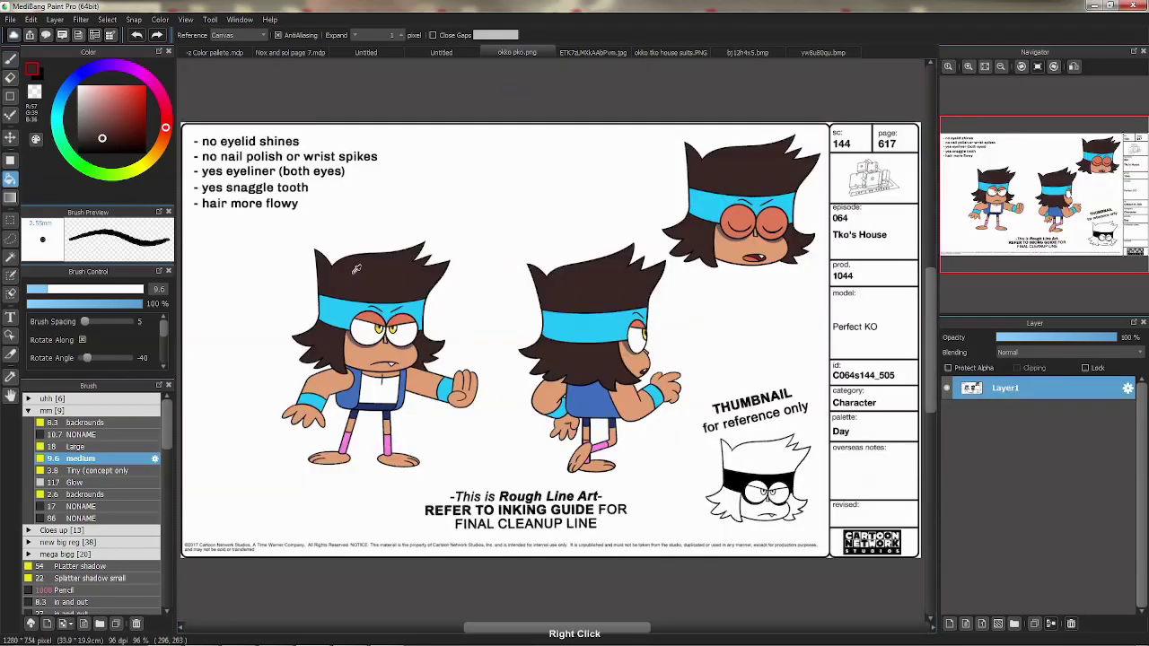
right_click(375, 383)
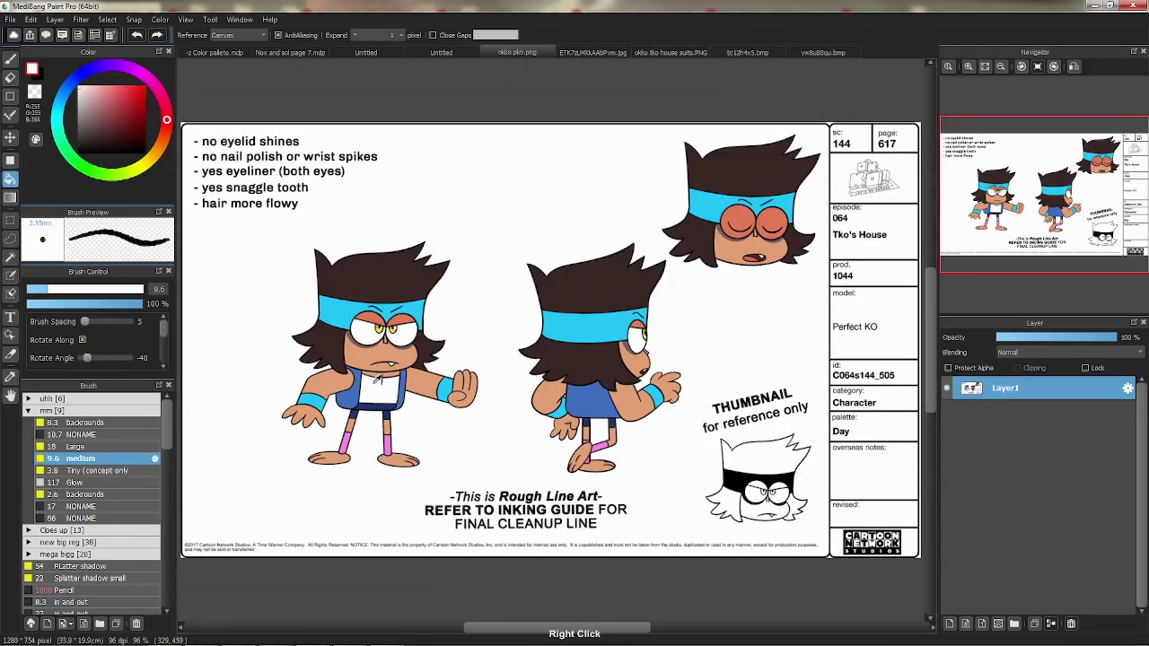
right_click(381, 391)
click(455, 52)
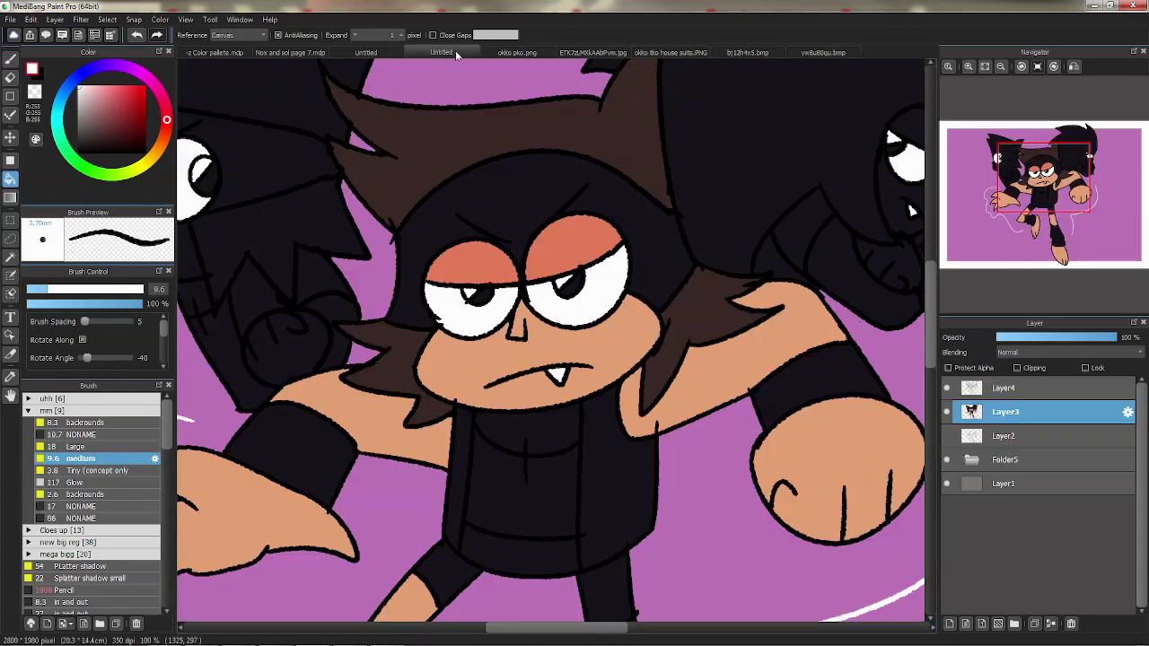
click(528, 501)
click(242, 325)
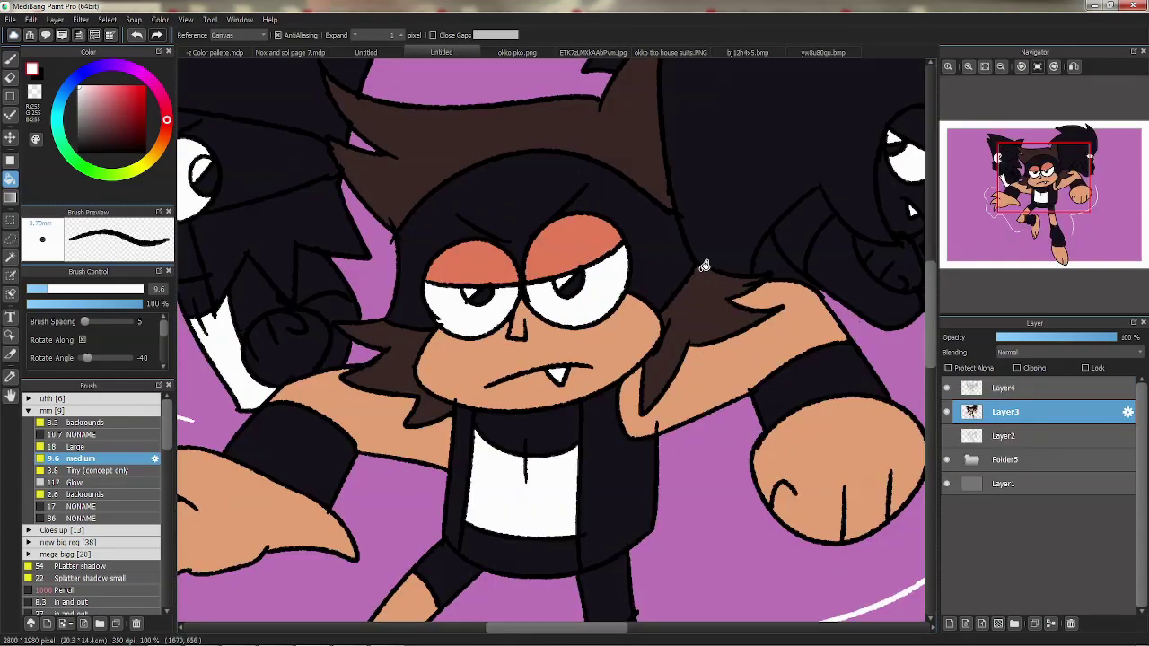
Undo the last stray fill, sample the central character's skin colour and fill the neck above the shirt with it.
scroll(655, 250, right, 3)
key(ctrl+z)
click(691, 280)
drag(428, 294, 623, 192)
right_click(627, 325)
click(475, 383)
drag(590, 143, 610, 203)
drag(543, 113, 527, 178)
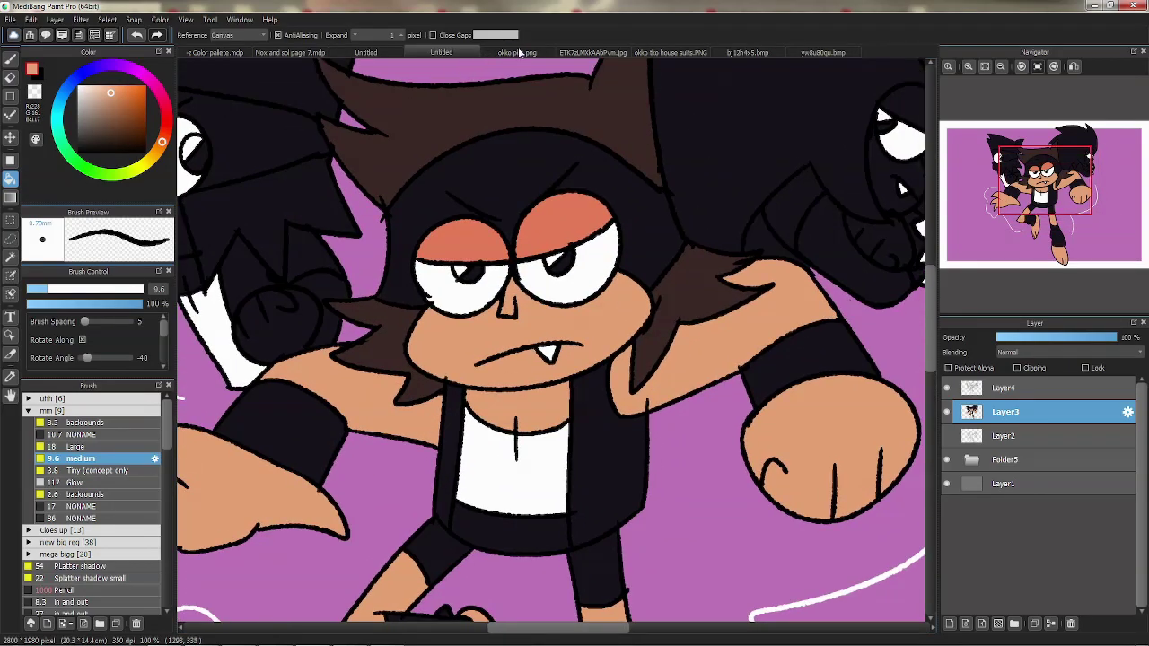
Sample the dark navy blue from okko pko.png and fill the central character's shorts and both short legs with it.
click(519, 53)
right_click(381, 404)
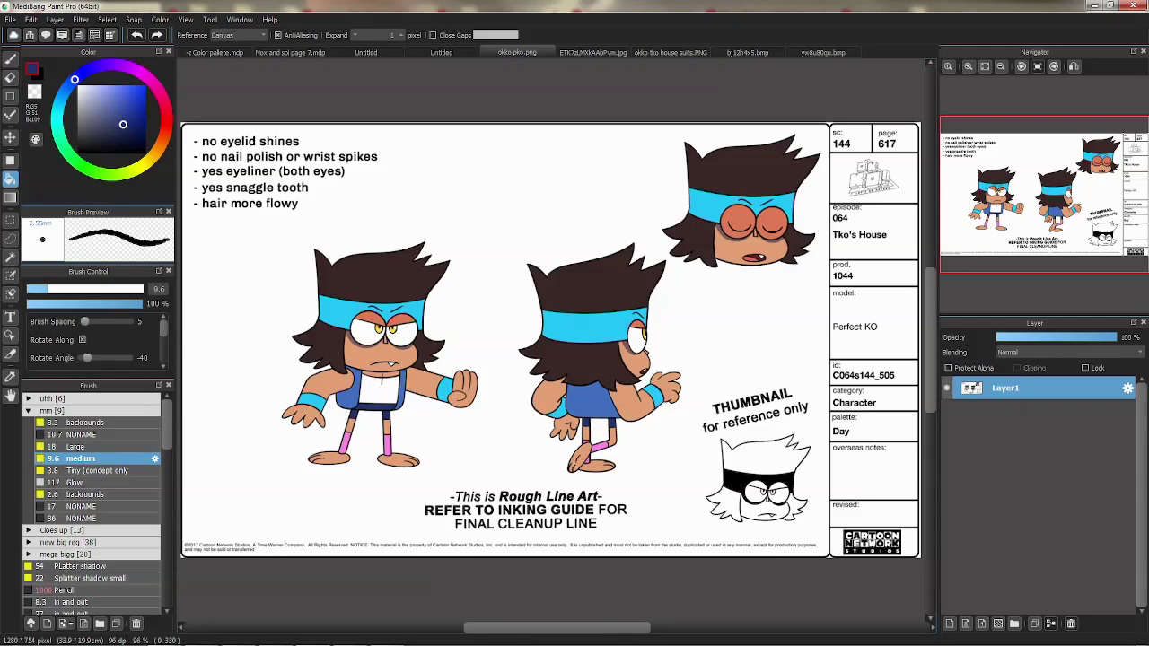
click(412, 50)
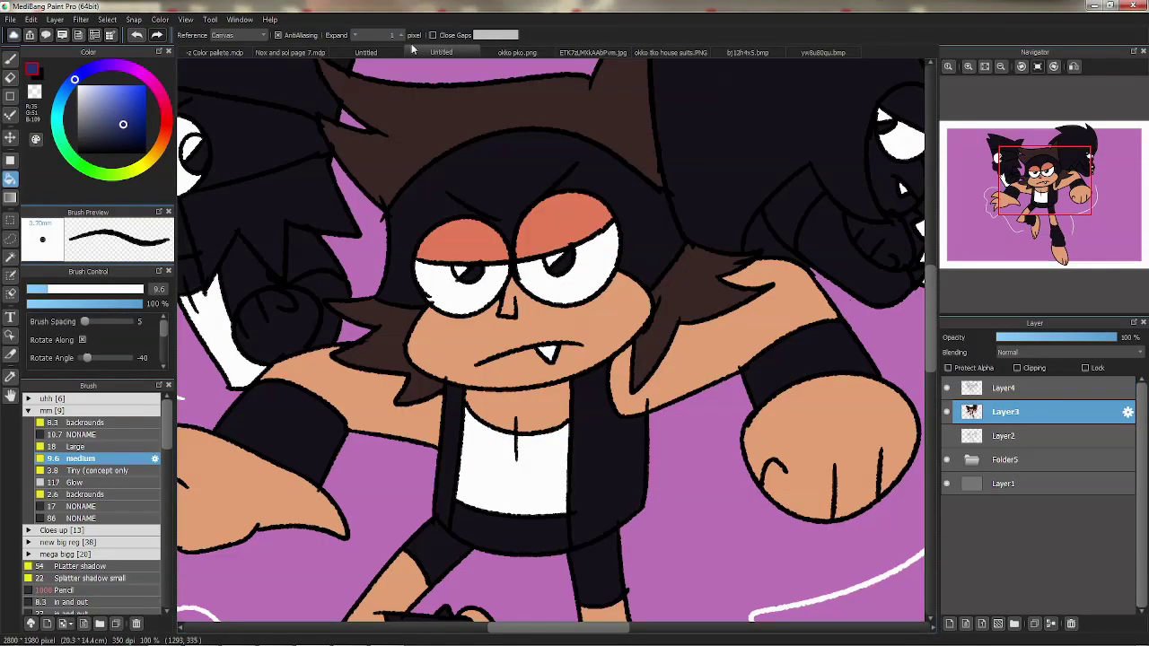
click(537, 527)
click(588, 552)
click(438, 540)
Sample the pink legwear colour from okko pko.png and fill both of the central character's leg warmers with it.
click(531, 52)
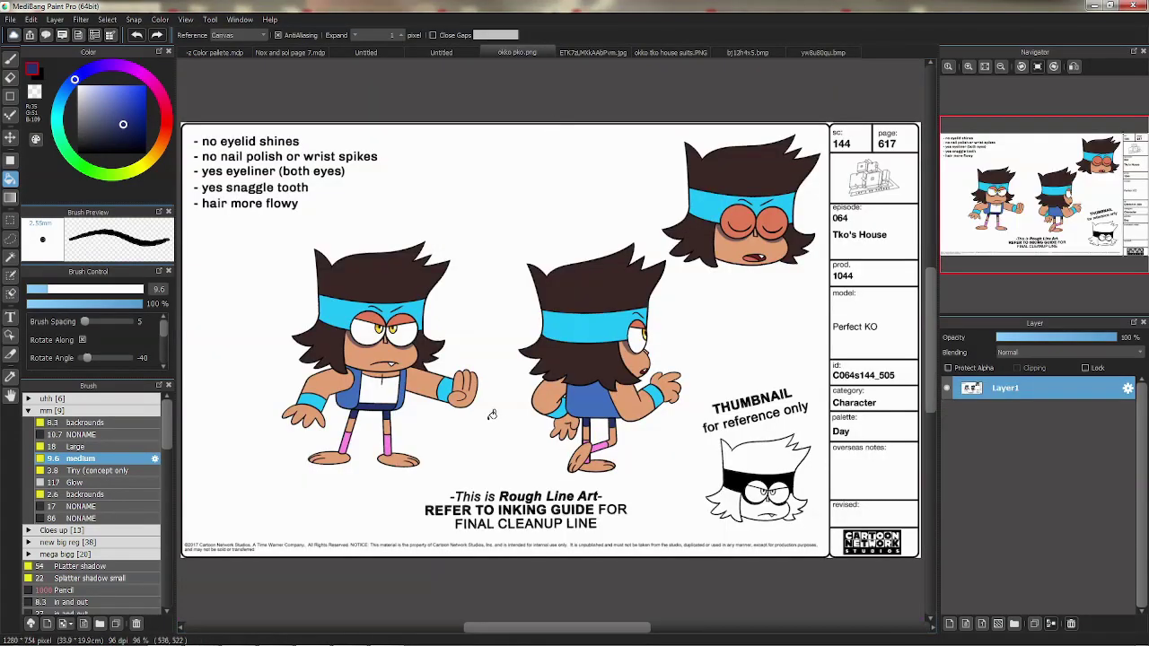
right_click(402, 440)
click(440, 52)
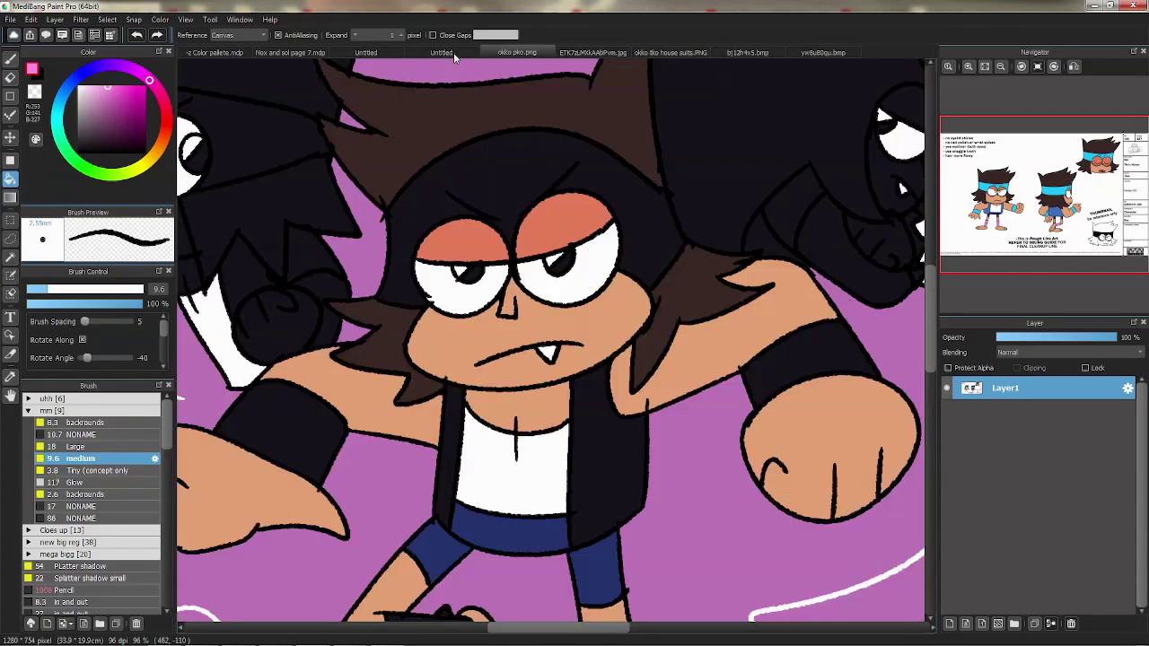
drag(930, 303, 931, 336)
click(447, 460)
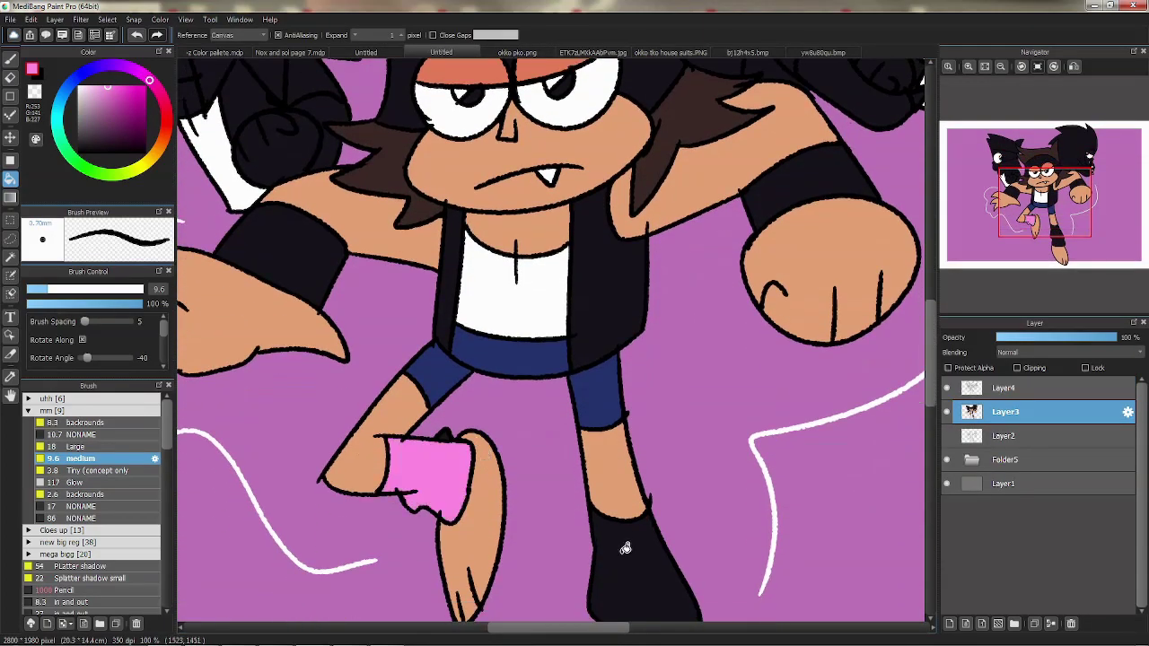
click(629, 550)
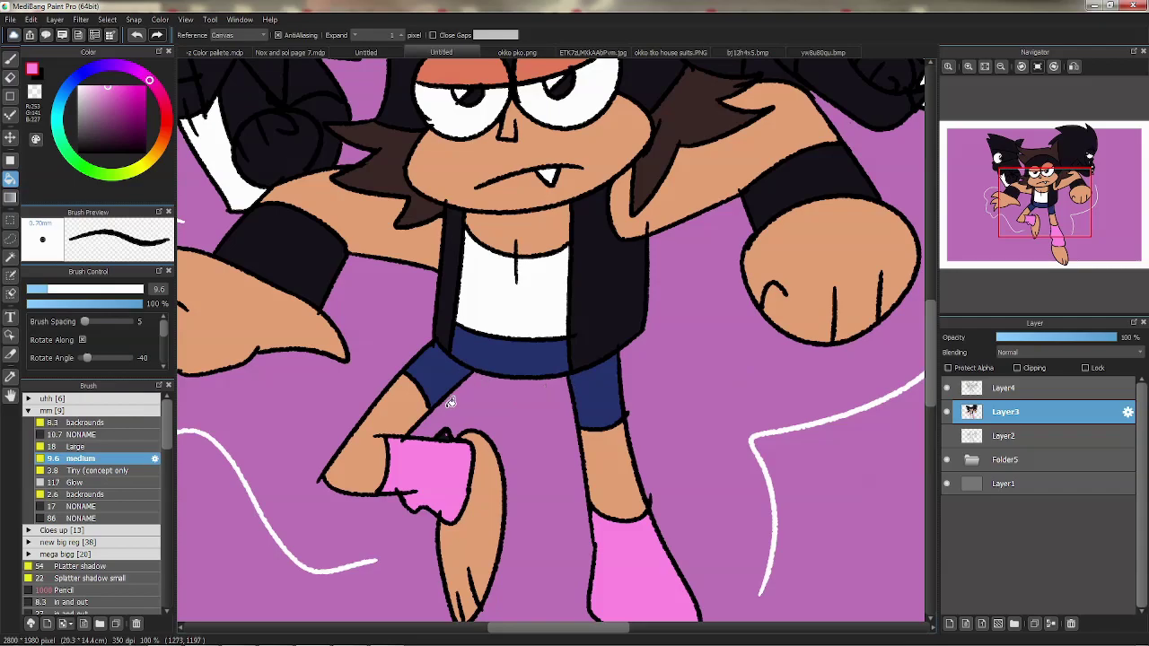
Sample the light blue from okko pko.png and fill the central character's headband and both wristbands with it.
scroll(448, 429, up, 3)
click(537, 54)
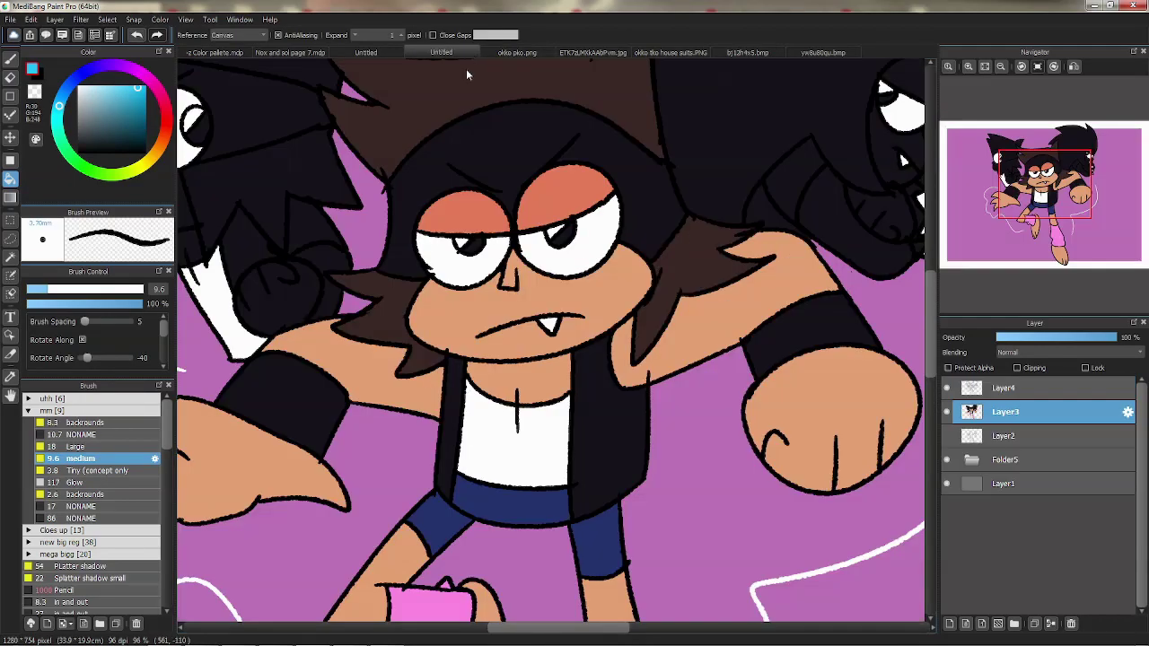
click(440, 52)
click(471, 172)
click(283, 401)
click(801, 321)
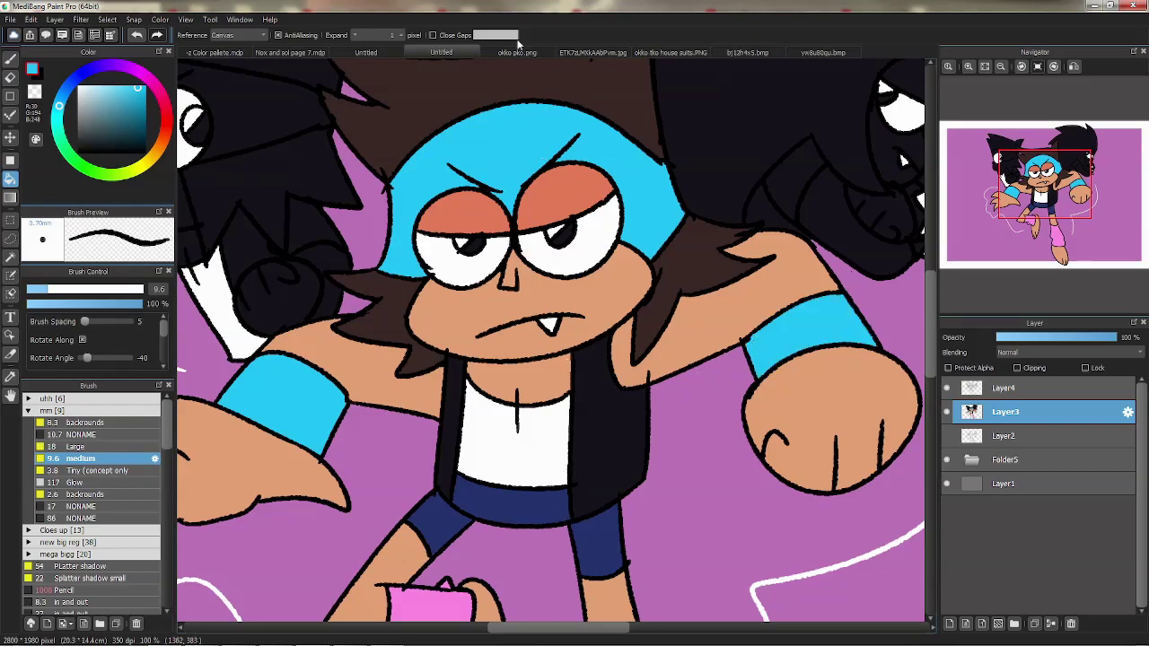
Sample the medium blue vest colour from okko pko.png and fill both sides of the central character's vest with it.
click(520, 52)
alt+click(354, 387)
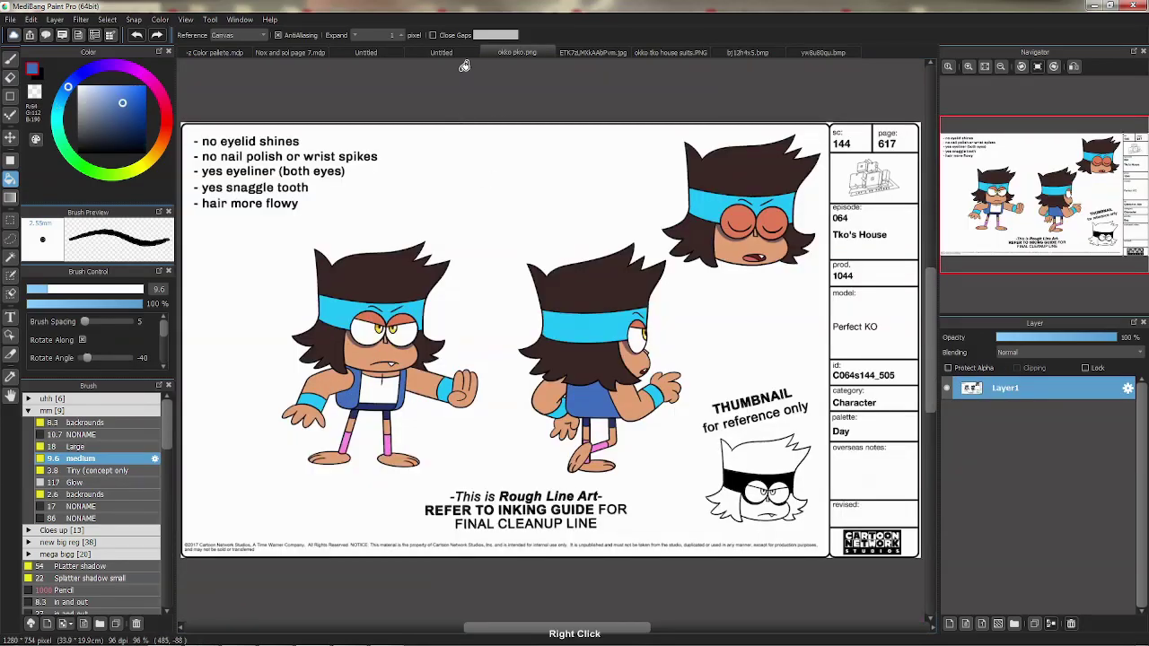
click(440, 52)
click(458, 399)
click(602, 424)
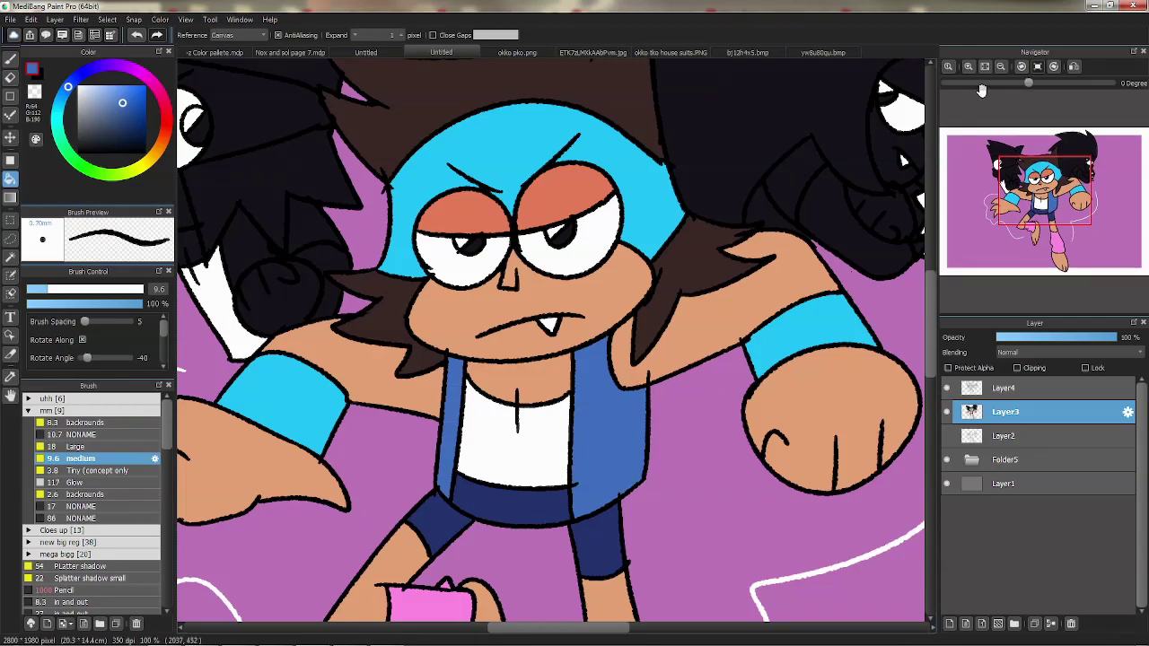
Sample the yellow iris colour from okko pko.png and fill both of the central character's irises with it.
click(517, 53)
drag(628, 248, 705, 203)
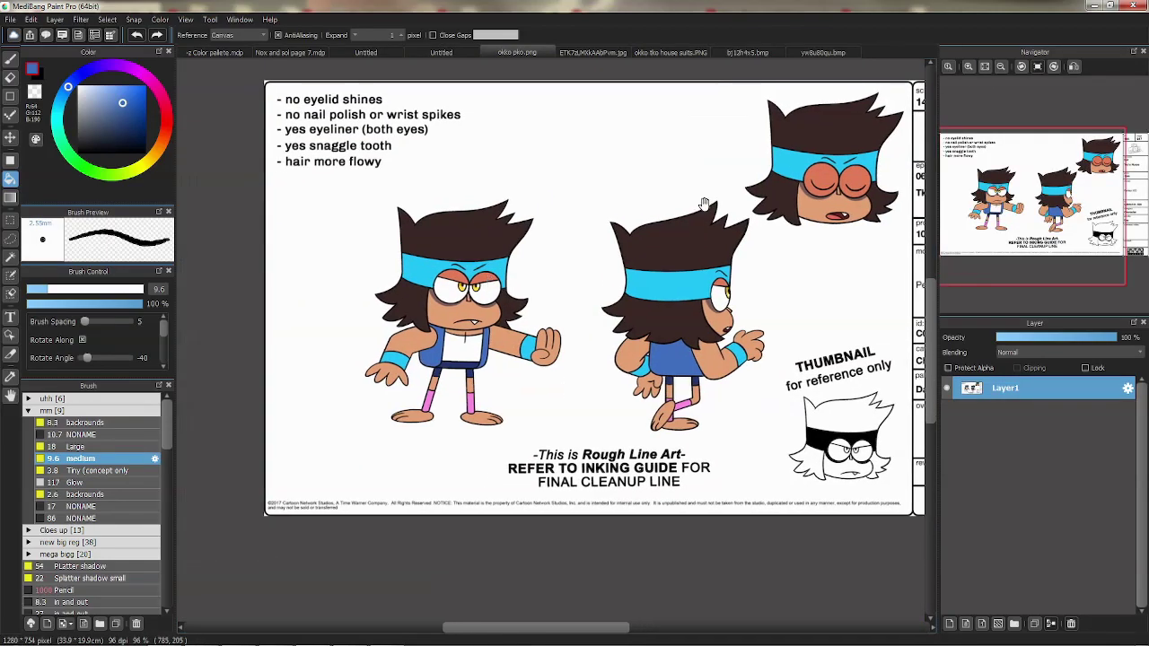
click(967, 66)
click(968, 66)
click(967, 66)
drag(264, 178, 443, 219)
right_click(373, 167)
click(452, 53)
click(478, 244)
click(563, 231)
Look through the other reference images and try sampling the pale skin colour from bj12h4x5.bmp for the left-hand character.
drag(389, 172, 575, 266)
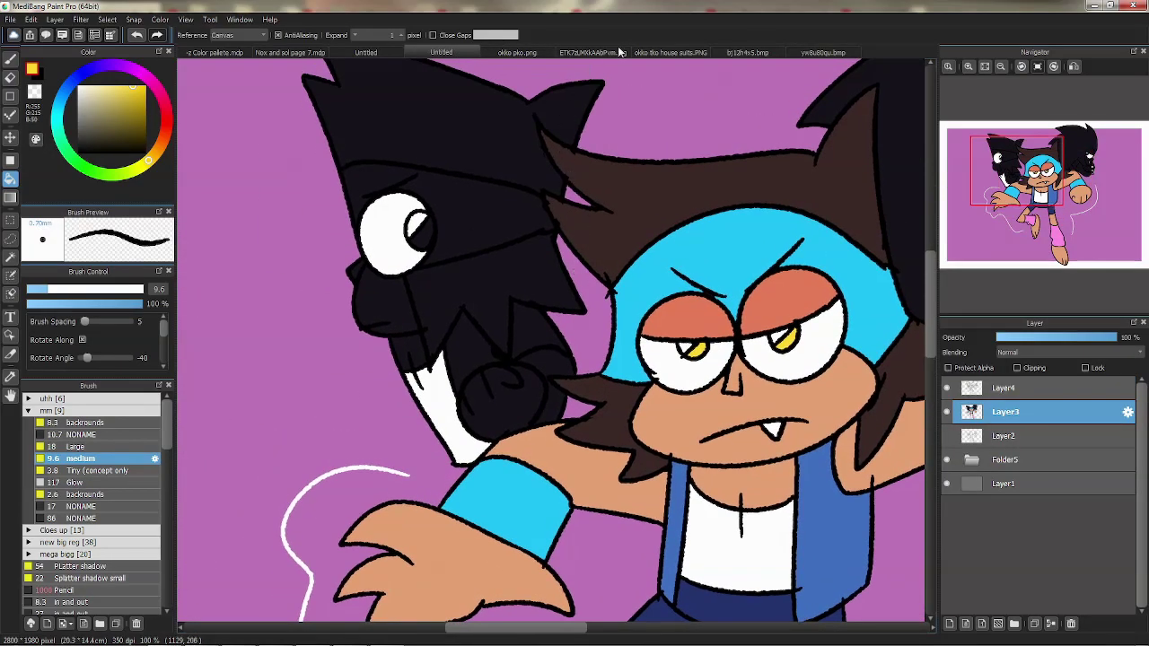
click(615, 52)
click(655, 52)
click(766, 54)
right_click(358, 304)
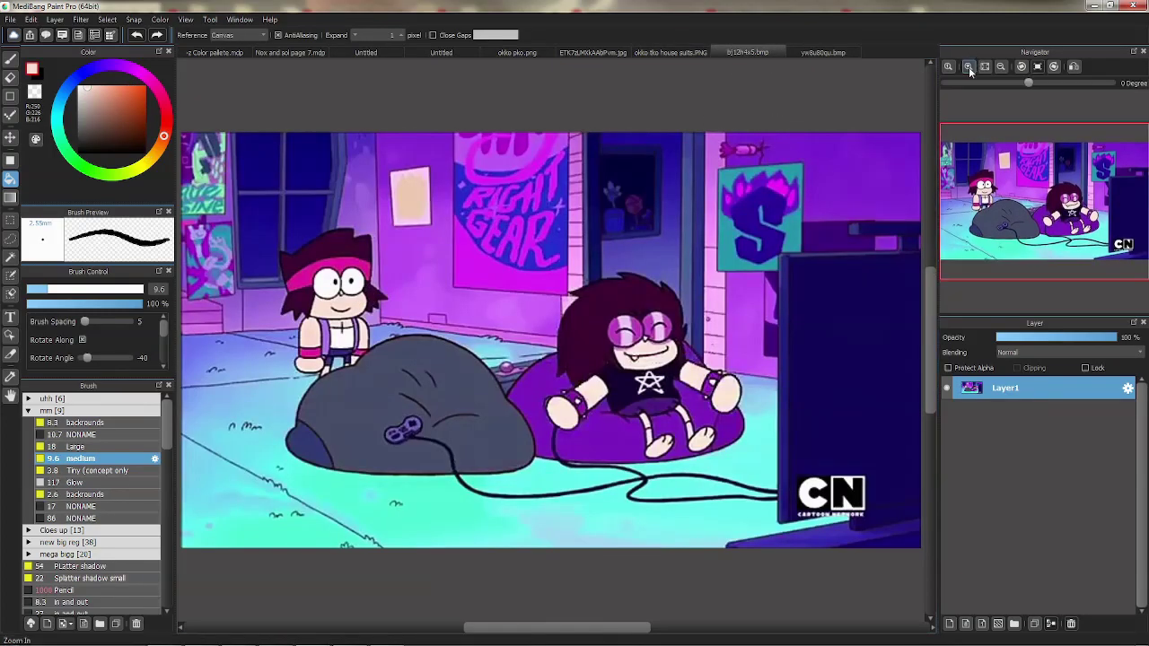
click(968, 66)
click(969, 66)
drag(979, 184, 985, 189)
right_click(500, 279)
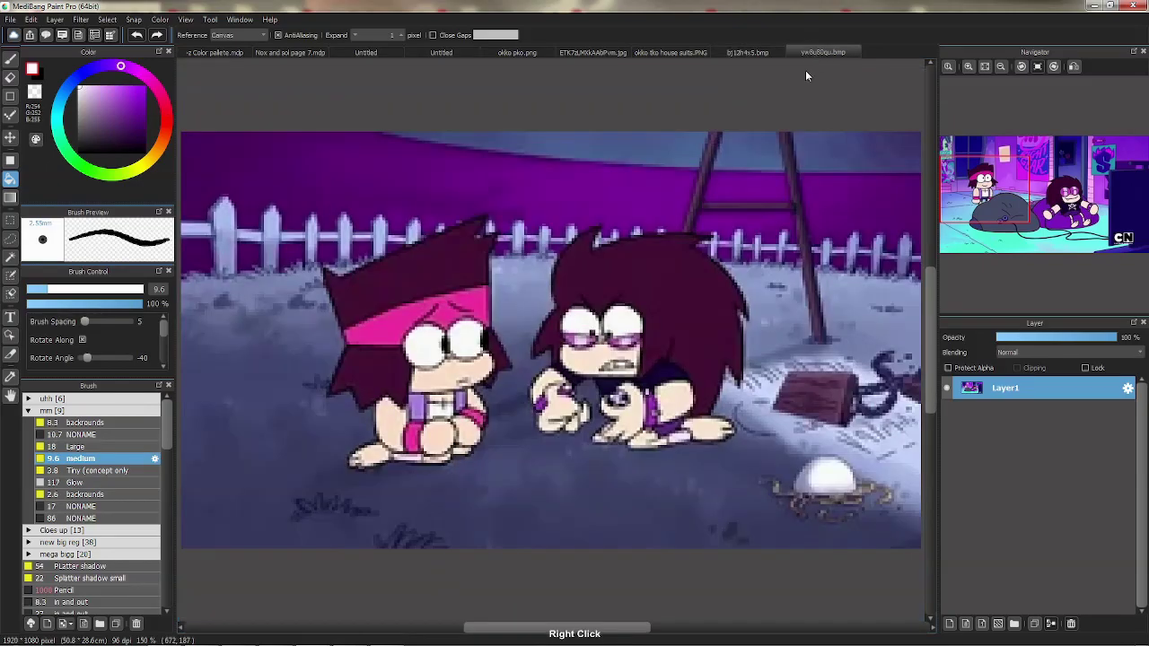
Sample the pale skin colour from yw8u80qu.bmp and fill the left-hand character's face, neck, arm and fist with it.
click(821, 52)
right_click(444, 372)
right_click(445, 373)
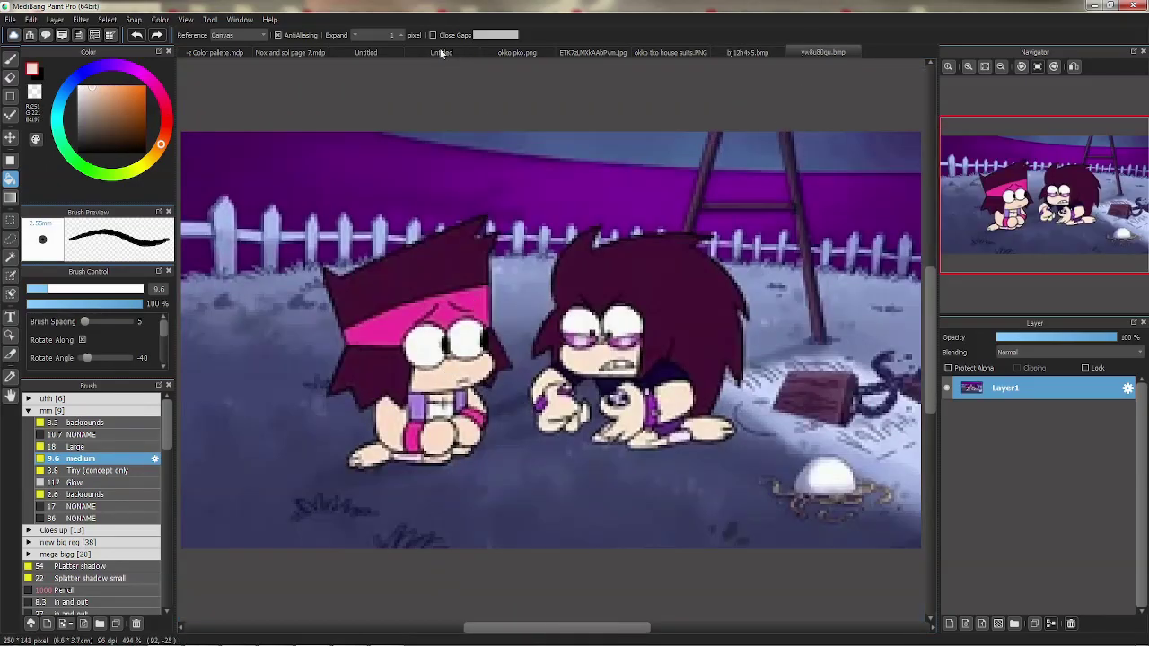
click(458, 52)
click(529, 323)
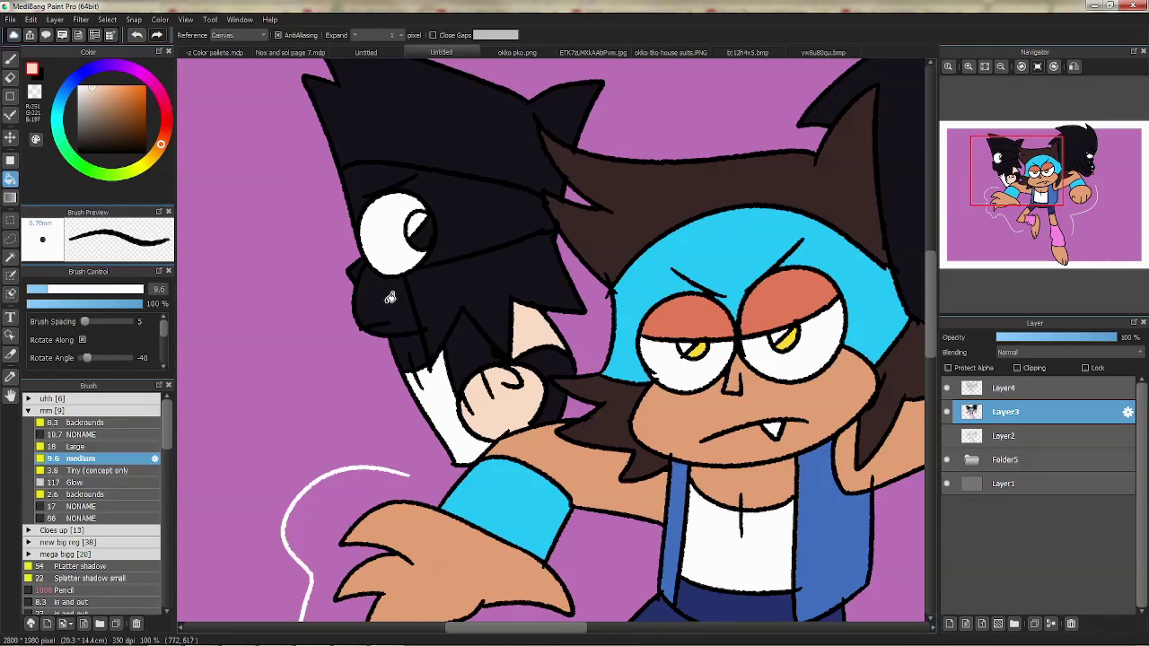
click(359, 267)
click(415, 344)
Sample the magenta headband colour from yw8u80qu.bmp and fill the left-hand character's headband and wristband with it.
click(809, 54)
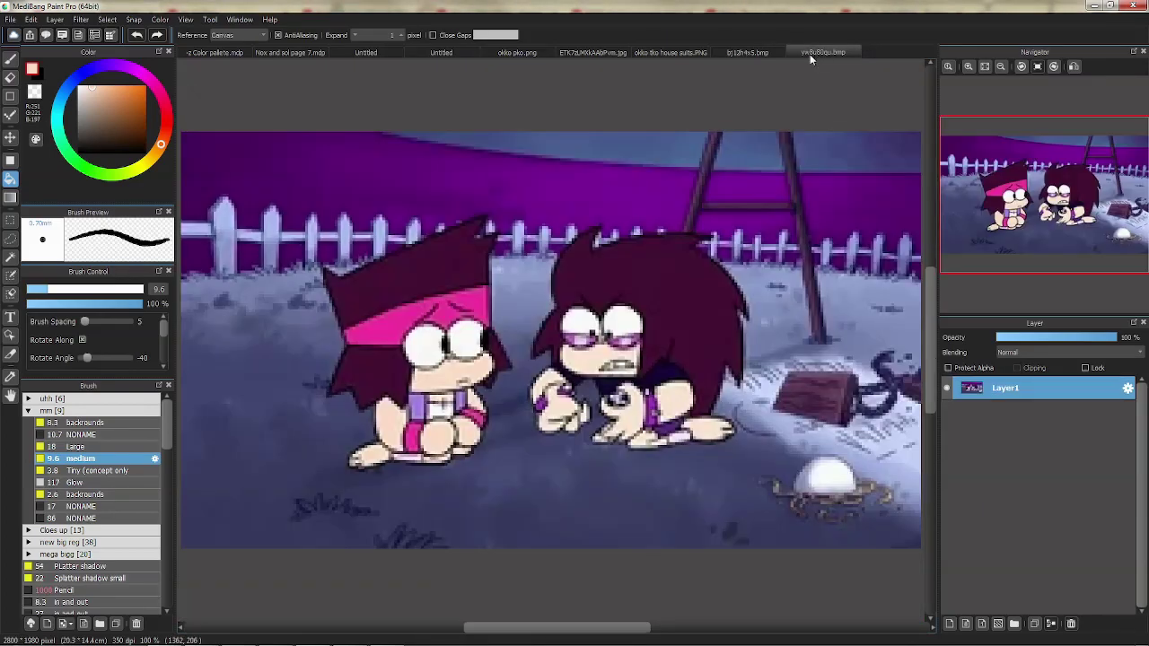
right_click(392, 360)
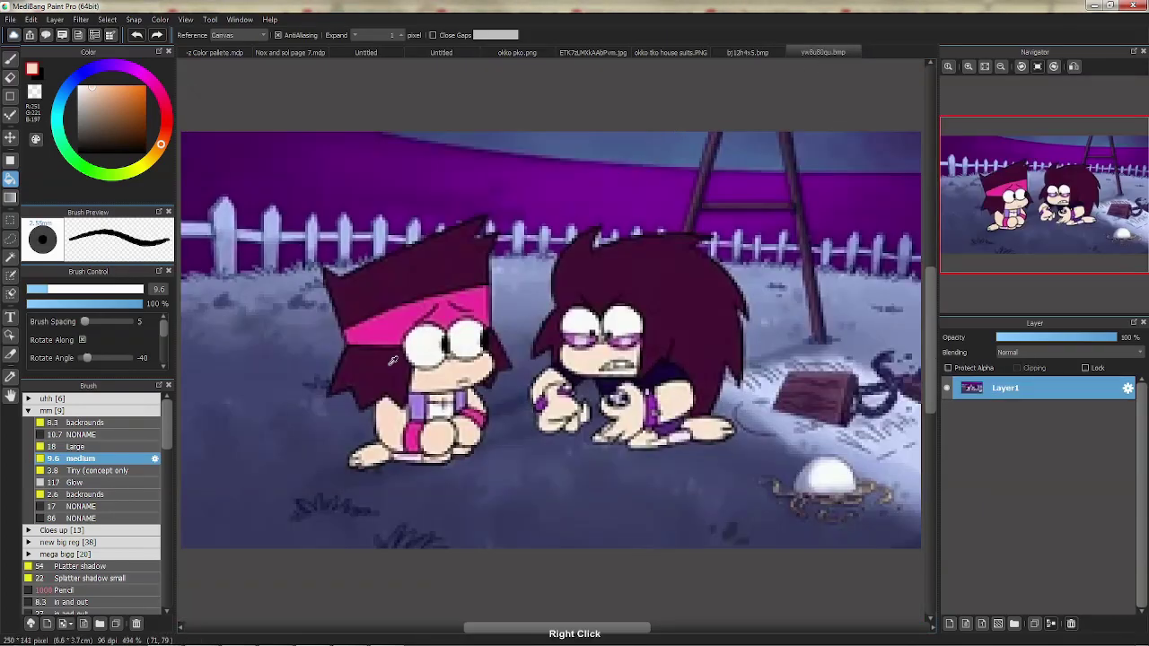
right_click(403, 316)
click(438, 52)
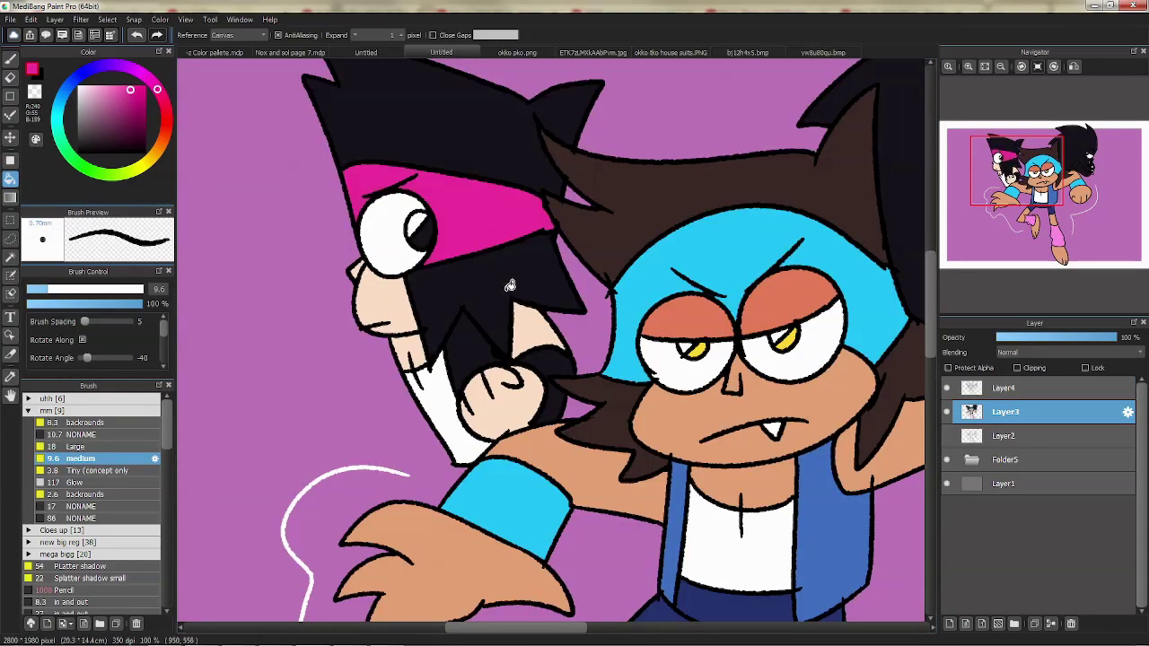
click(552, 362)
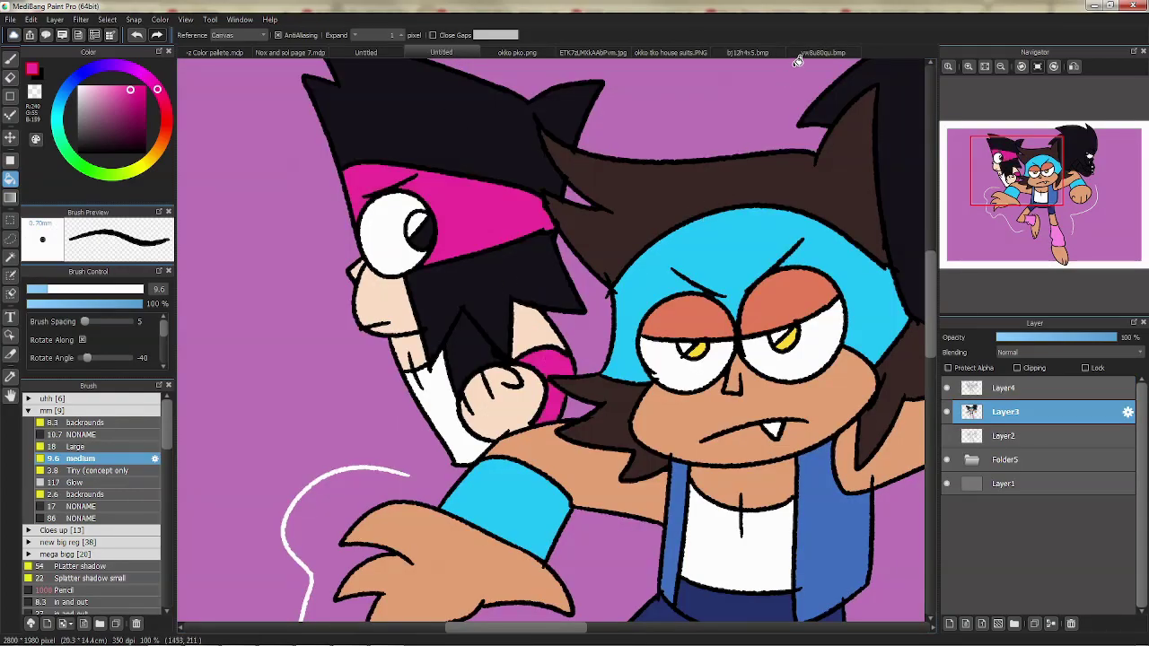
Sample the lavender vest colour from yw8u80qu.bmp and fill the left-hand character's vest with it.
click(816, 54)
right_click(419, 408)
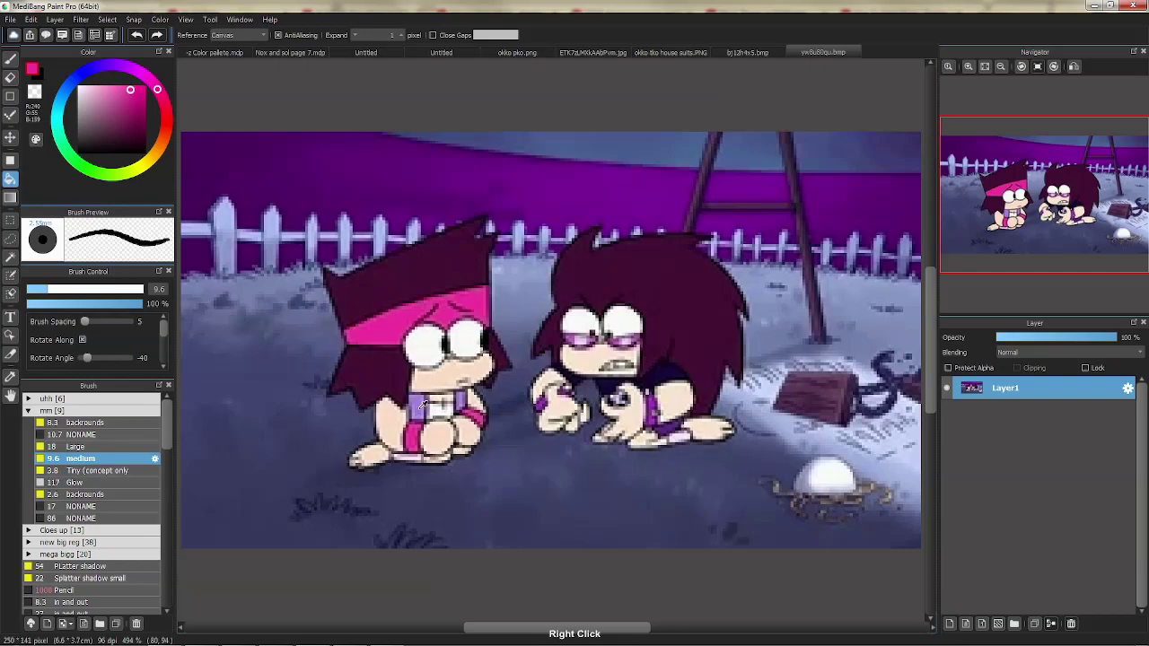
right_click(425, 395)
click(440, 53)
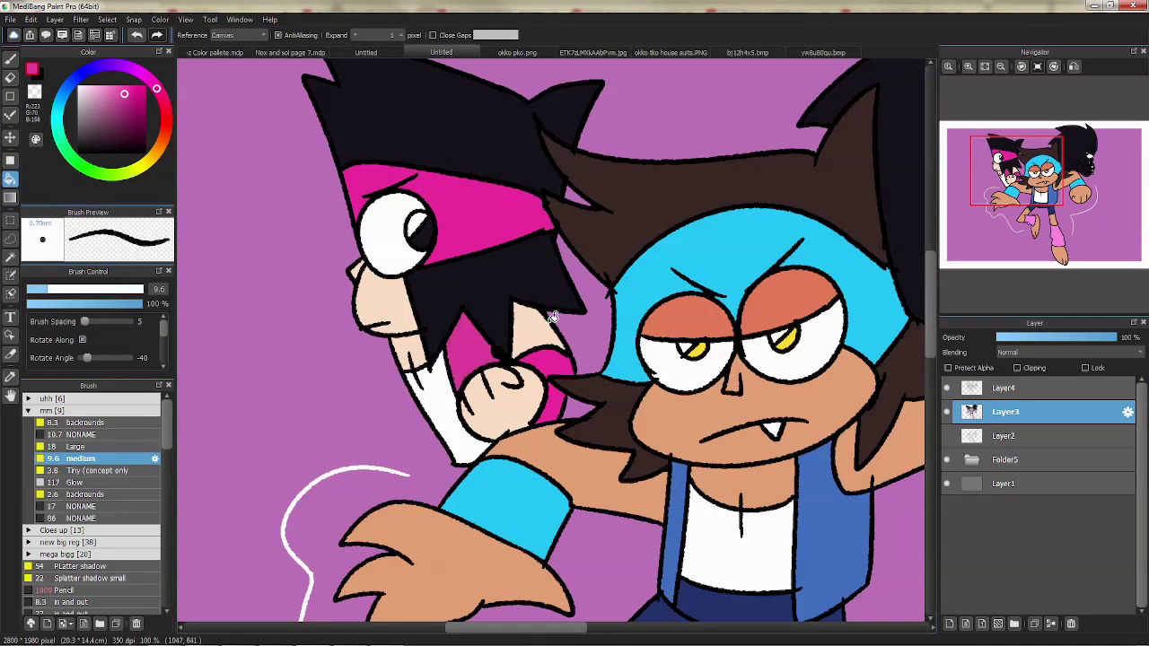
click(823, 52)
right_click(422, 402)
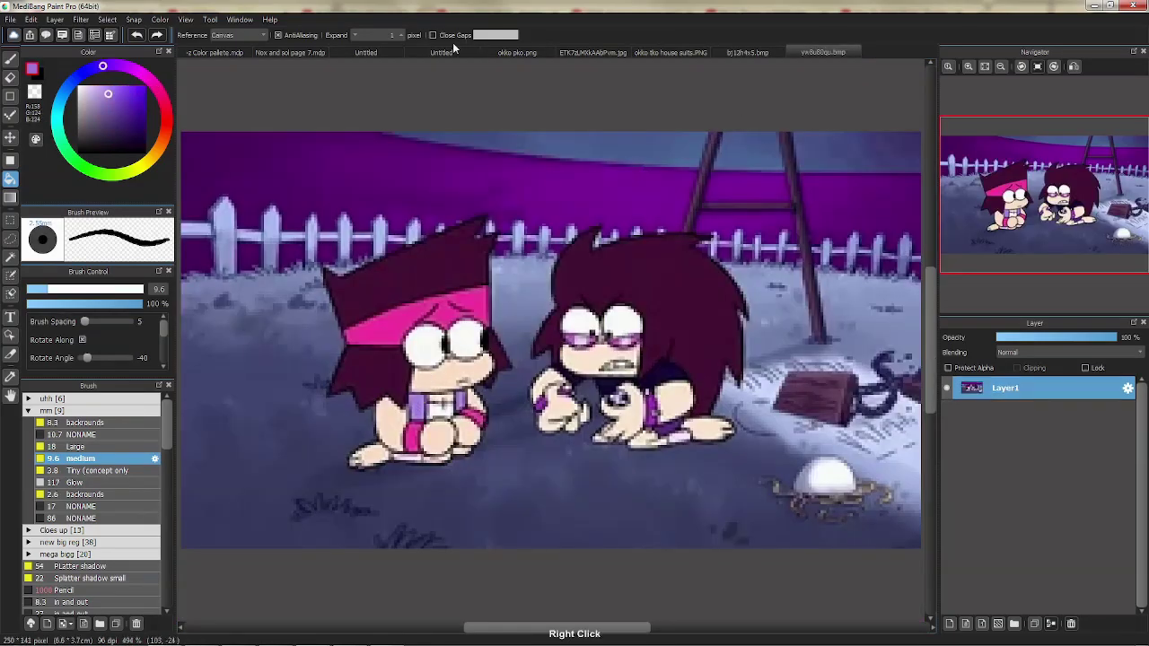
click(441, 52)
click(137, 35)
click(471, 347)
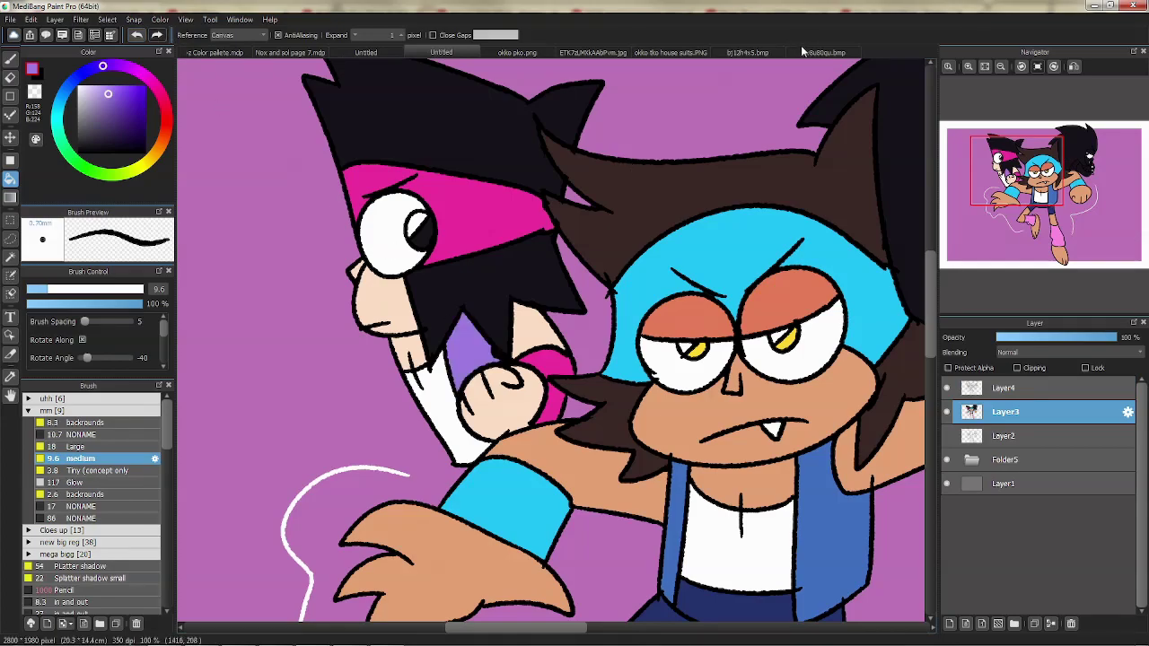
Sample the dark maroon hair colour from yw8u80qu.bmp and fill all of the left-hand character's hair with it.
click(808, 52)
right_click(460, 273)
click(451, 52)
click(457, 115)
click(504, 269)
Sample the pale skin colour from yw8u80qu.bmp and fill the right-hand character's face, nose, arm and fist with it.
drag(1014, 171, 1076, 158)
click(817, 52)
right_click(595, 360)
right_click(571, 366)
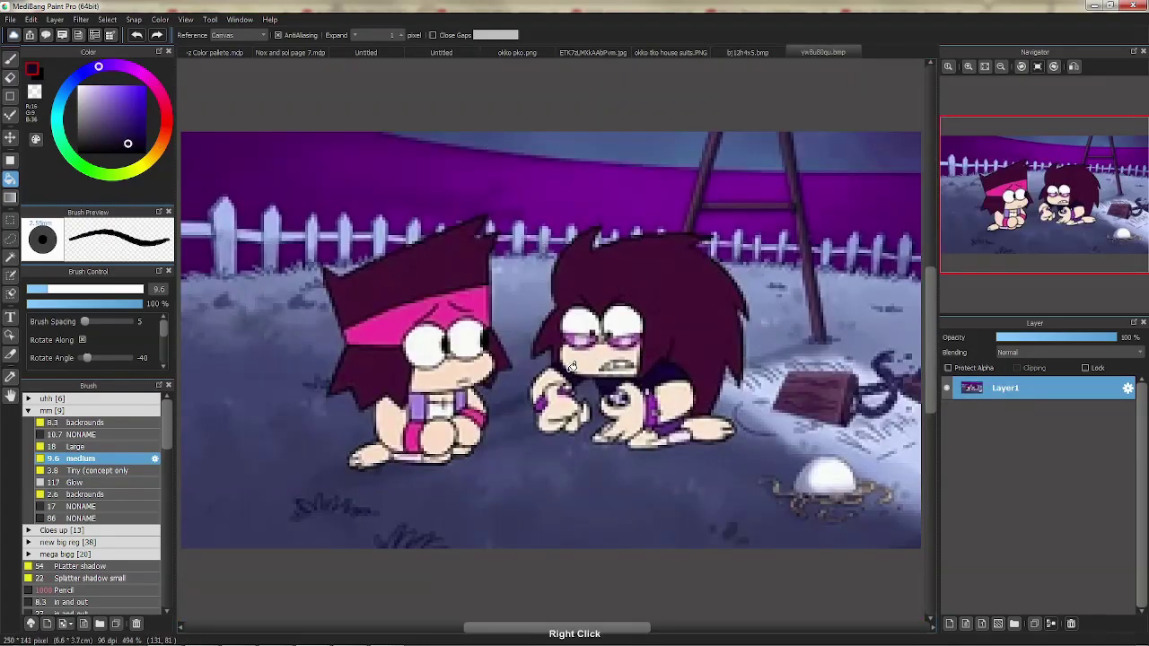
right_click(589, 351)
click(432, 52)
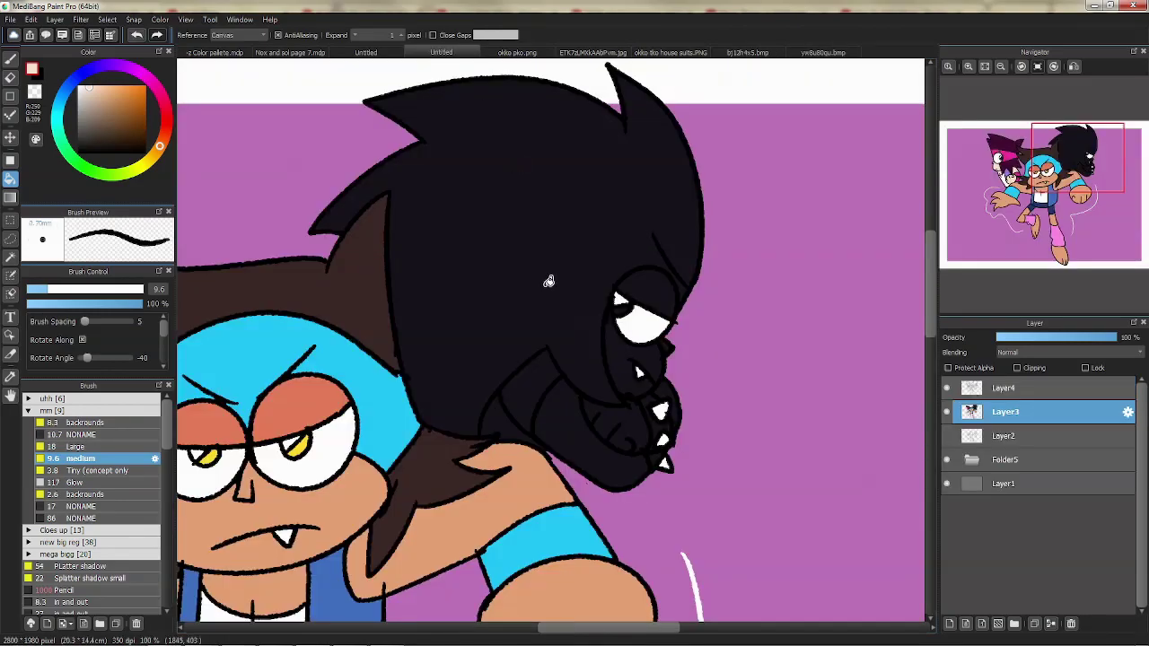
click(571, 417)
click(634, 421)
click(672, 393)
click(656, 355)
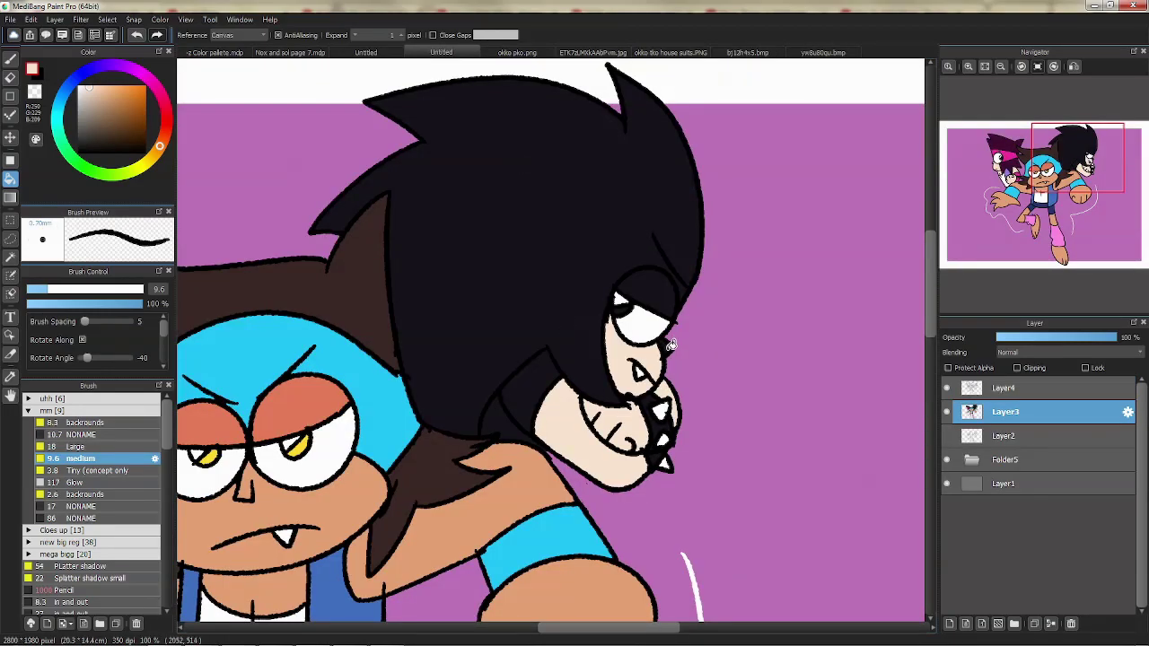
Sample the dark navy shirt colour from yw8u80qu.bmp and fill the right-hand character's sleeve with it.
click(817, 52)
right_click(664, 370)
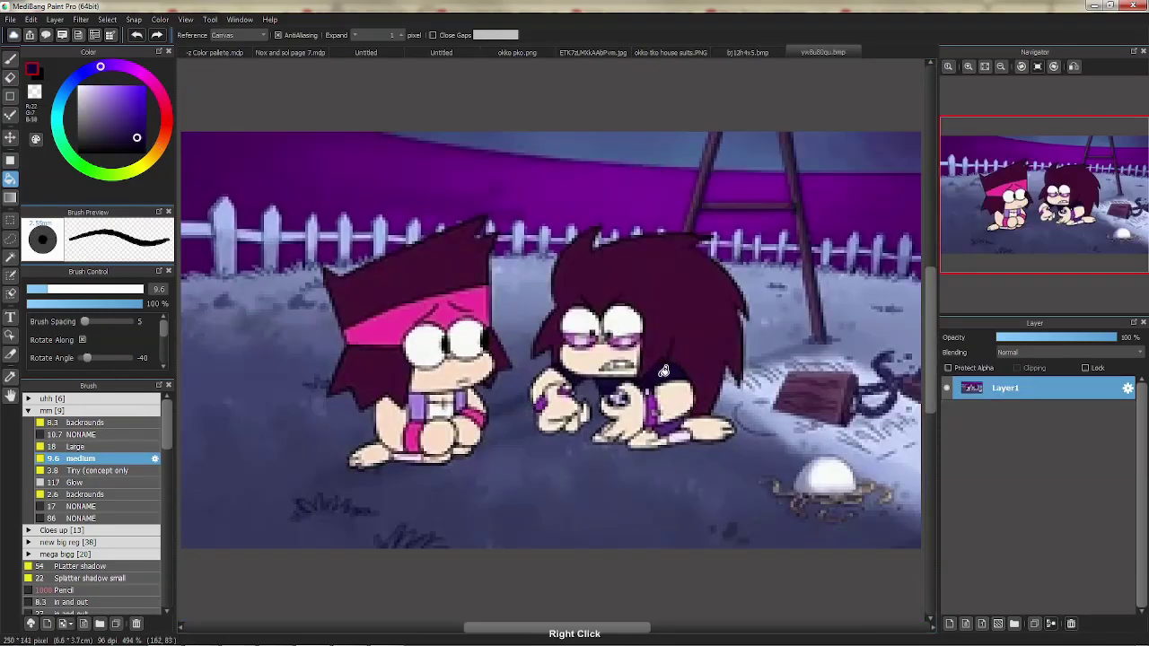
click(444, 56)
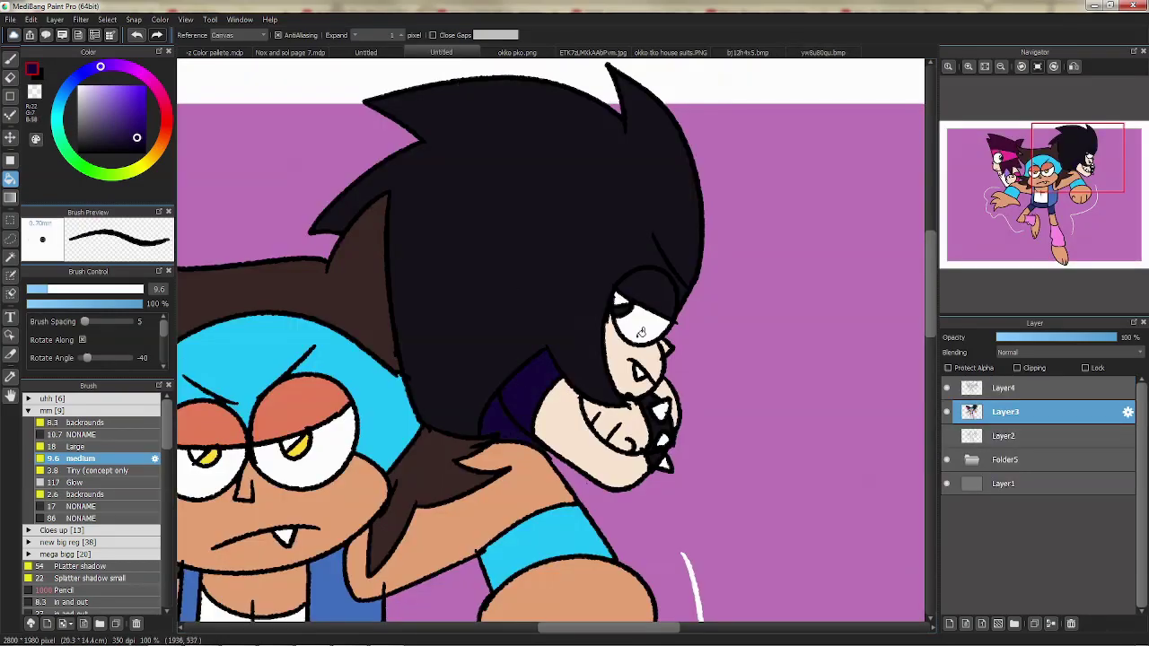
Sample the dark maroon hair colour from yw8u80qu.bmp and fill the right-hand character's hair with it.
click(844, 52)
right_click(655, 261)
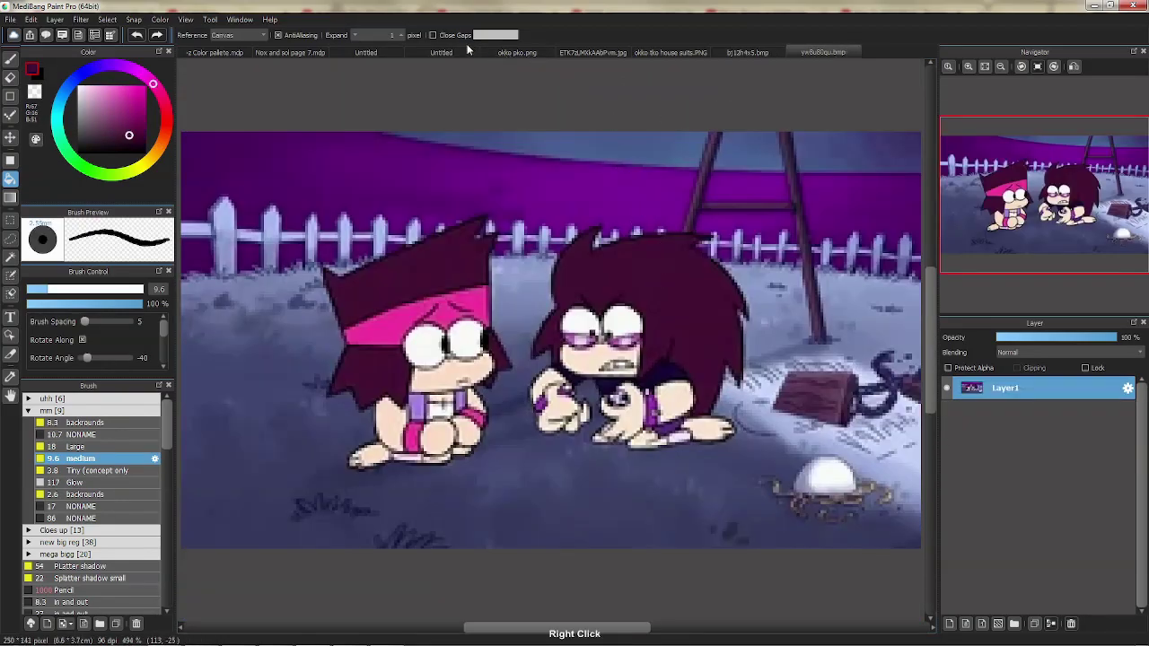
click(453, 52)
click(621, 163)
Sample the muted purple eye colour from yw8u80qu.bmp and fill the right-hand character's eyelid with it.
click(812, 52)
right_click(573, 334)
click(478, 52)
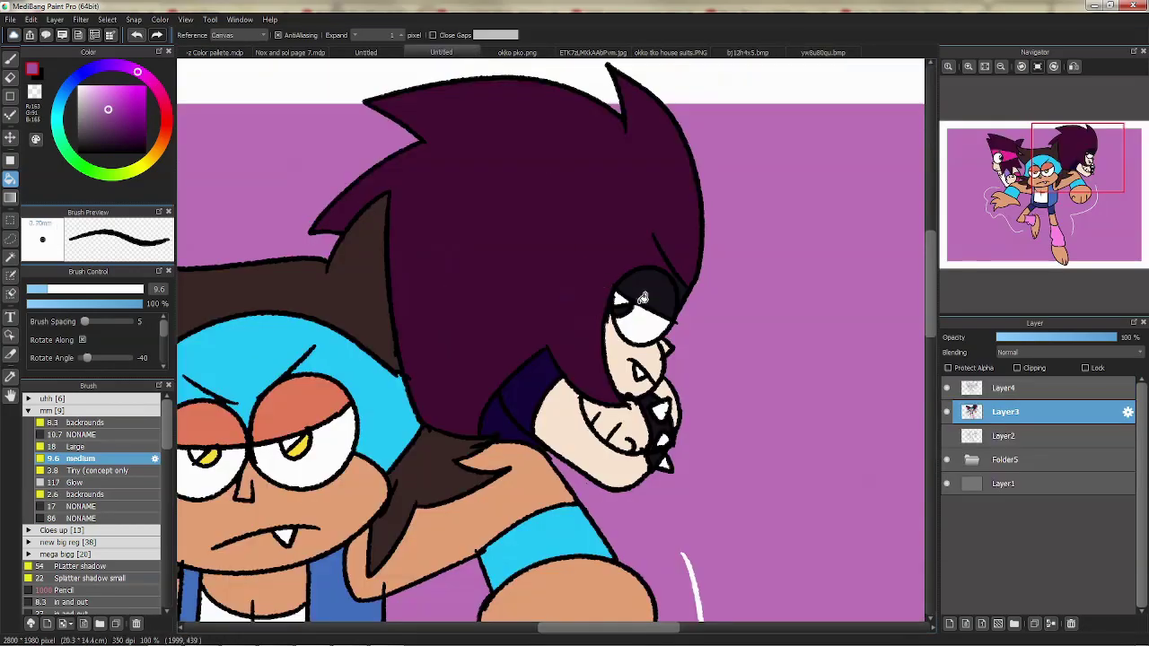
click(643, 294)
right_click(684, 285)
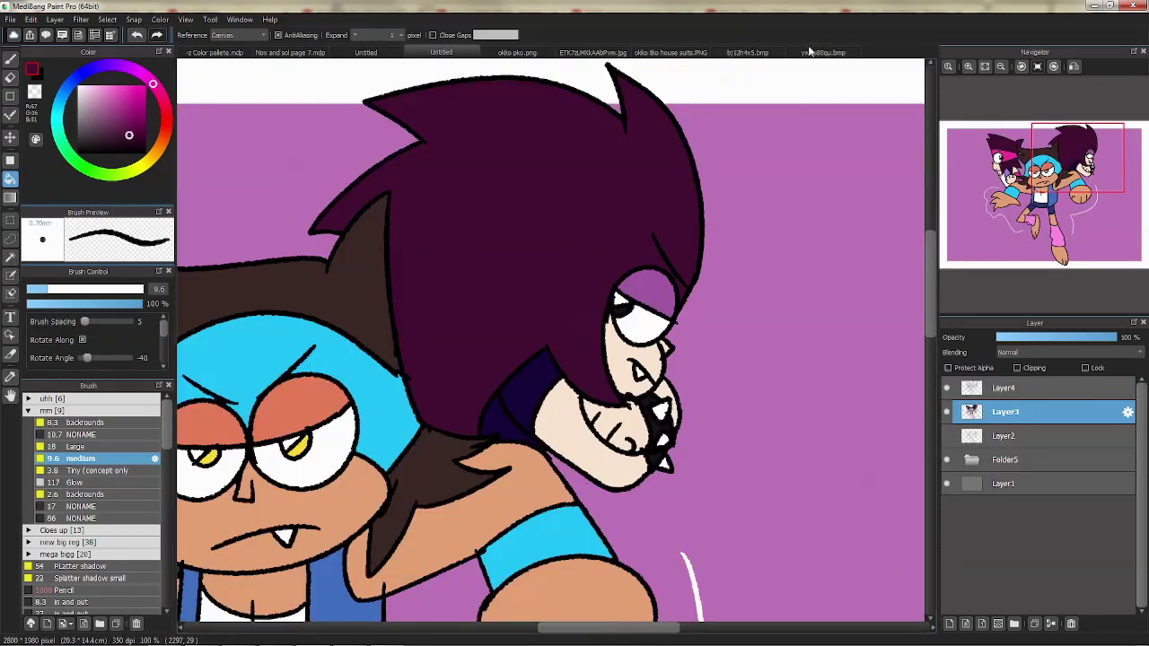
Try sampling the purple wristband colour from yw8u80qu.bmp, bj12h4x5.bmp and the reference sheet with the spiked cuffs.
click(812, 52)
right_click(656, 399)
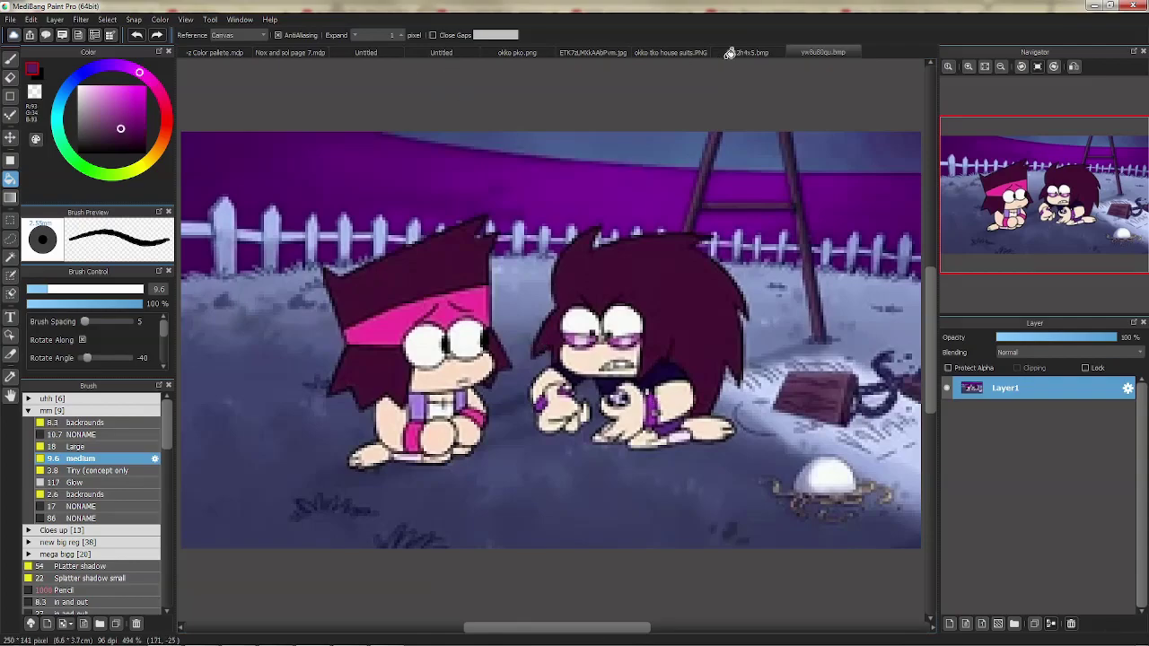
click(728, 52)
click(1050, 219)
right_click(558, 279)
right_click(560, 288)
click(818, 52)
click(599, 53)
right_click(519, 246)
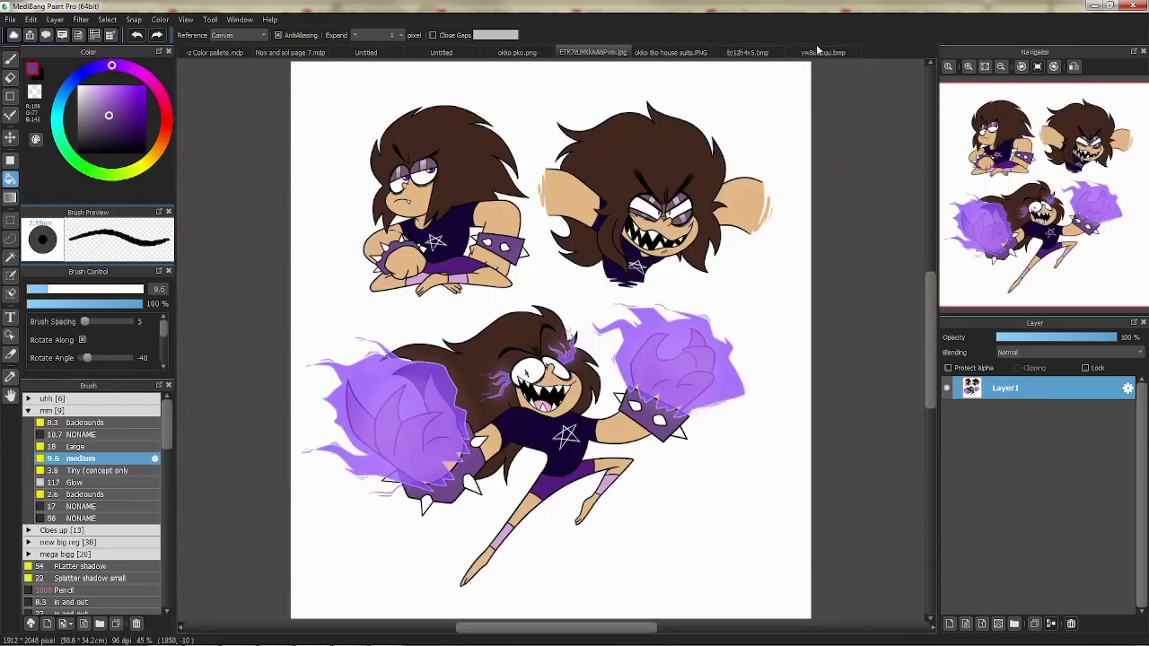
click(818, 52)
right_click(655, 399)
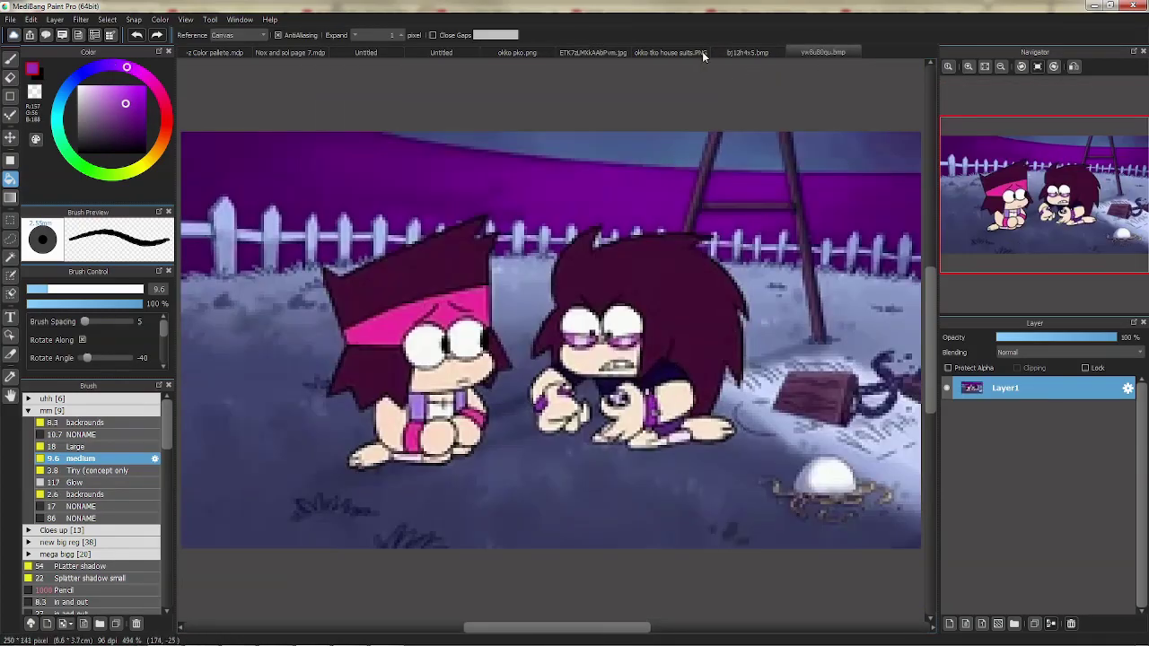
Sample the purple wristband colour from bj12h4x5.bmp and fill the right-hand character's spiked wristband with it.
click(747, 52)
right_click(558, 289)
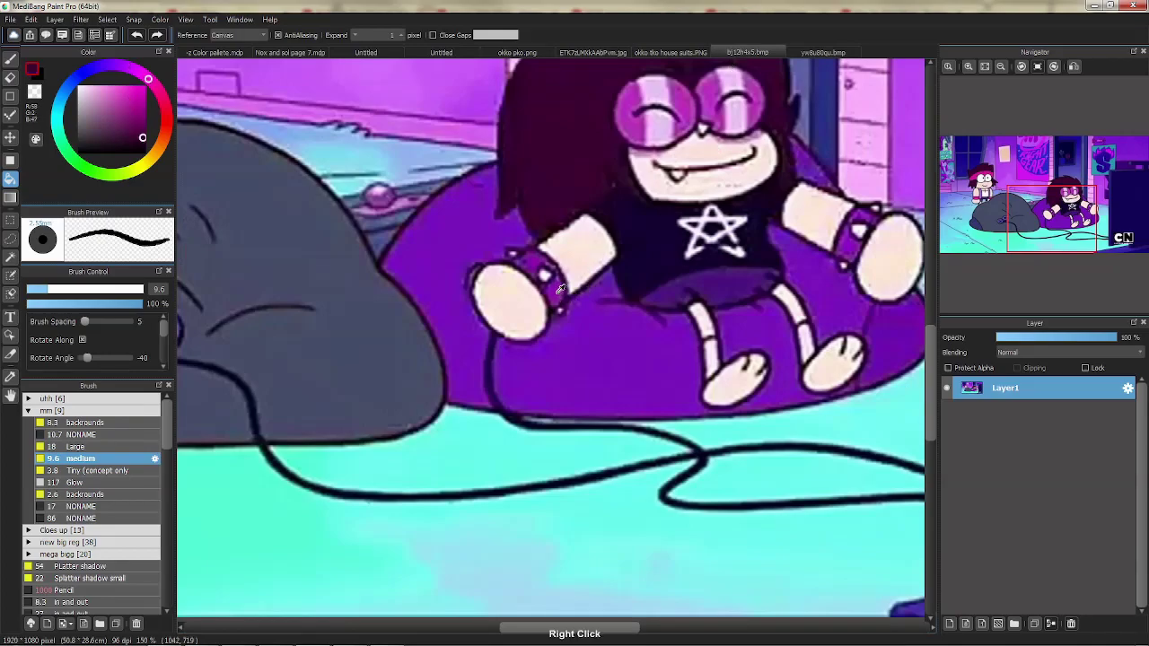
right_click(557, 288)
right_click(557, 287)
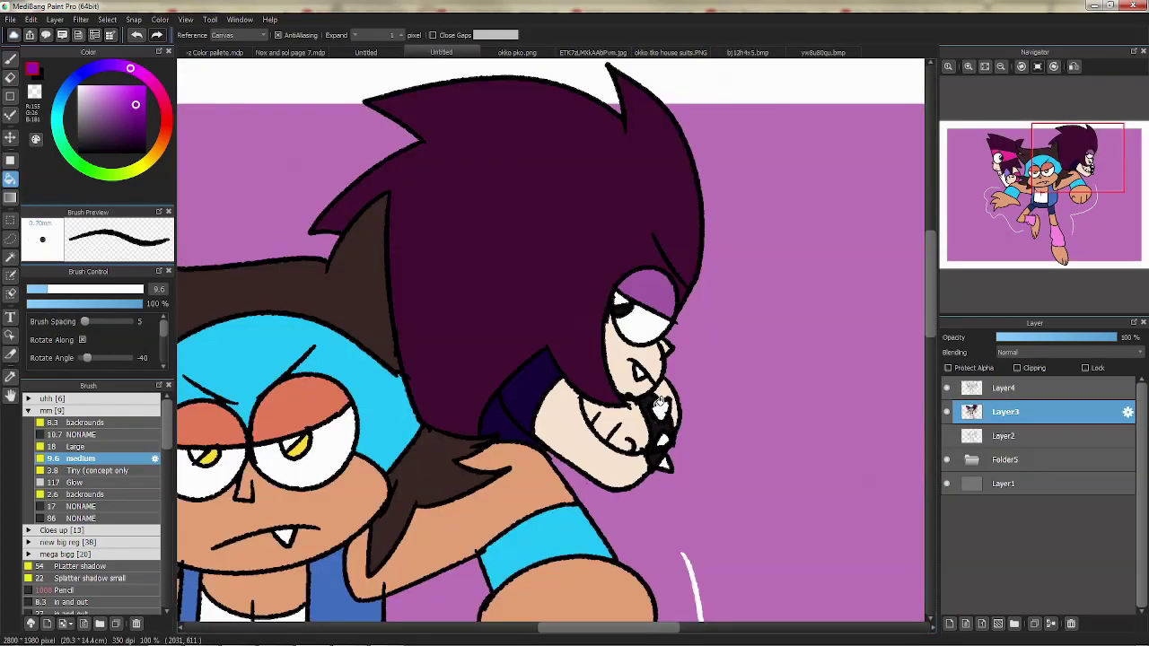
drag(659, 404, 662, 413)
key(ctrl+z)
click(663, 425)
Sample the bright purple glasses colour from bj12h4x5.bmp and refill the right-hand character's eyelid with it.
scroll(627, 276, down, 2)
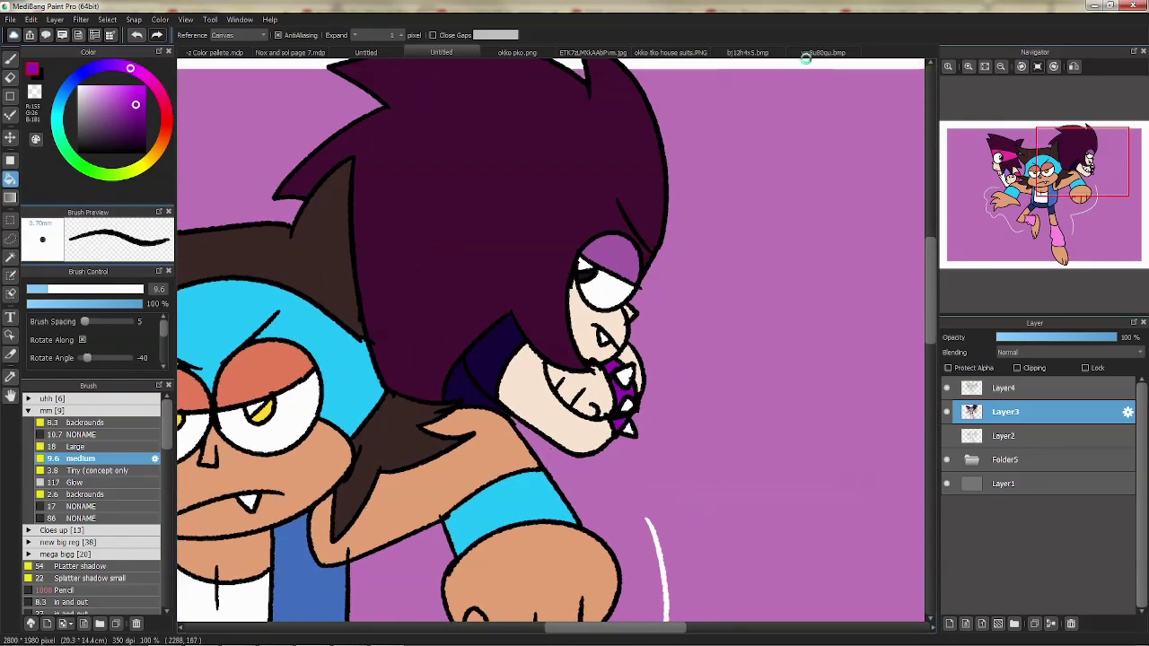
click(821, 52)
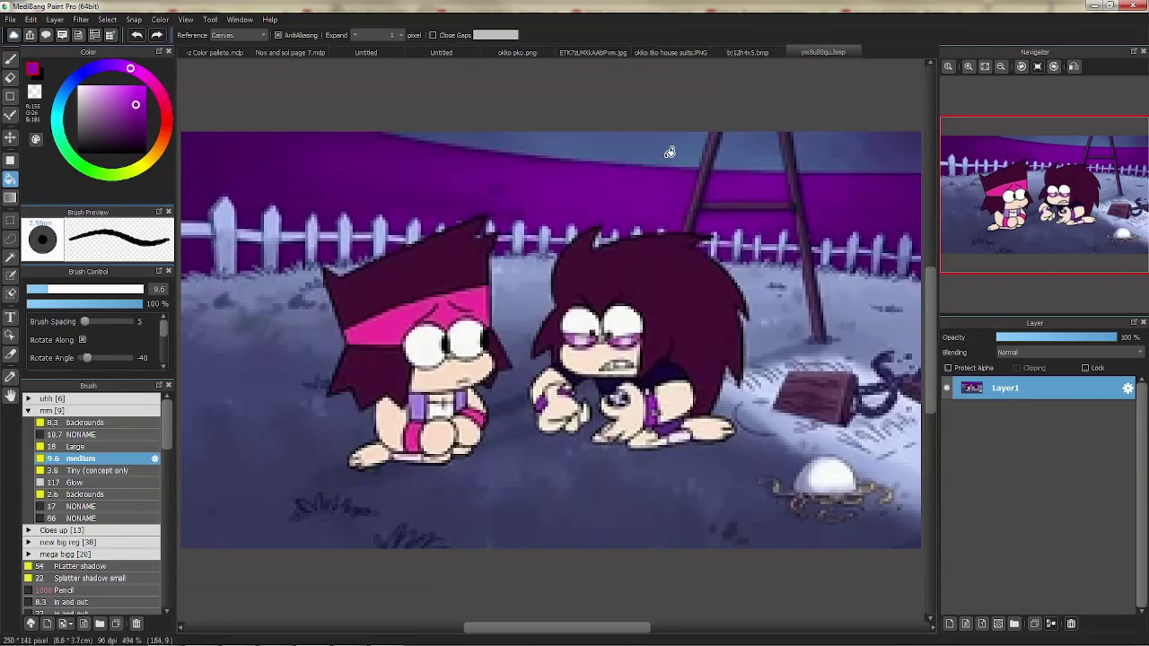
click(729, 54)
right_click(643, 112)
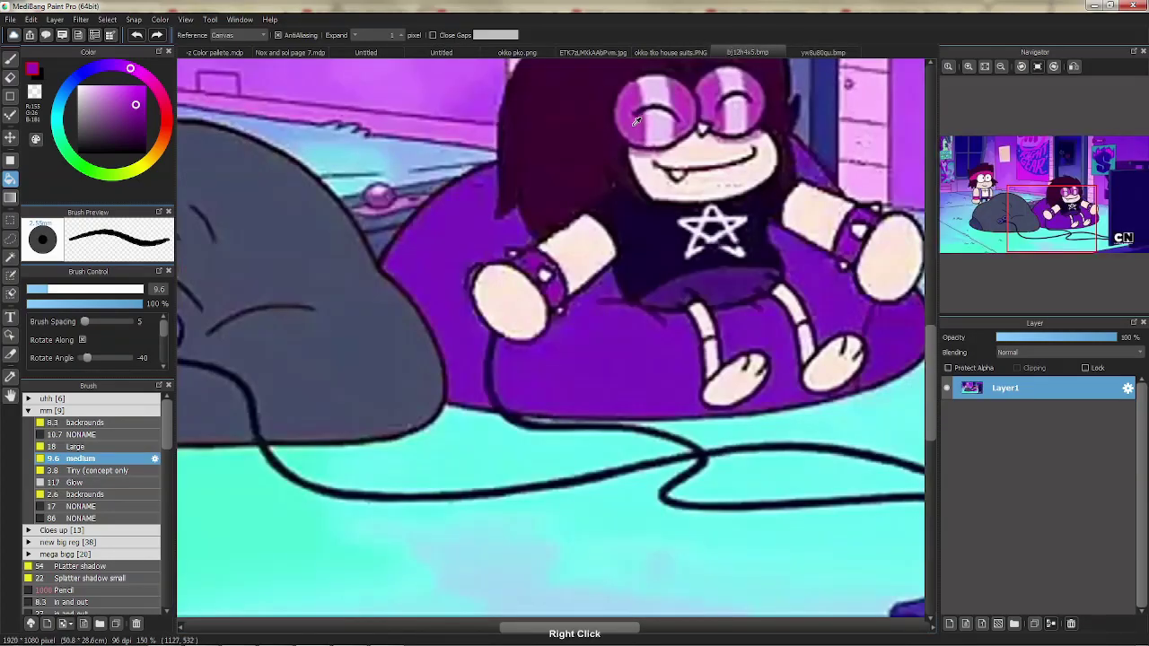
click(458, 54)
click(615, 241)
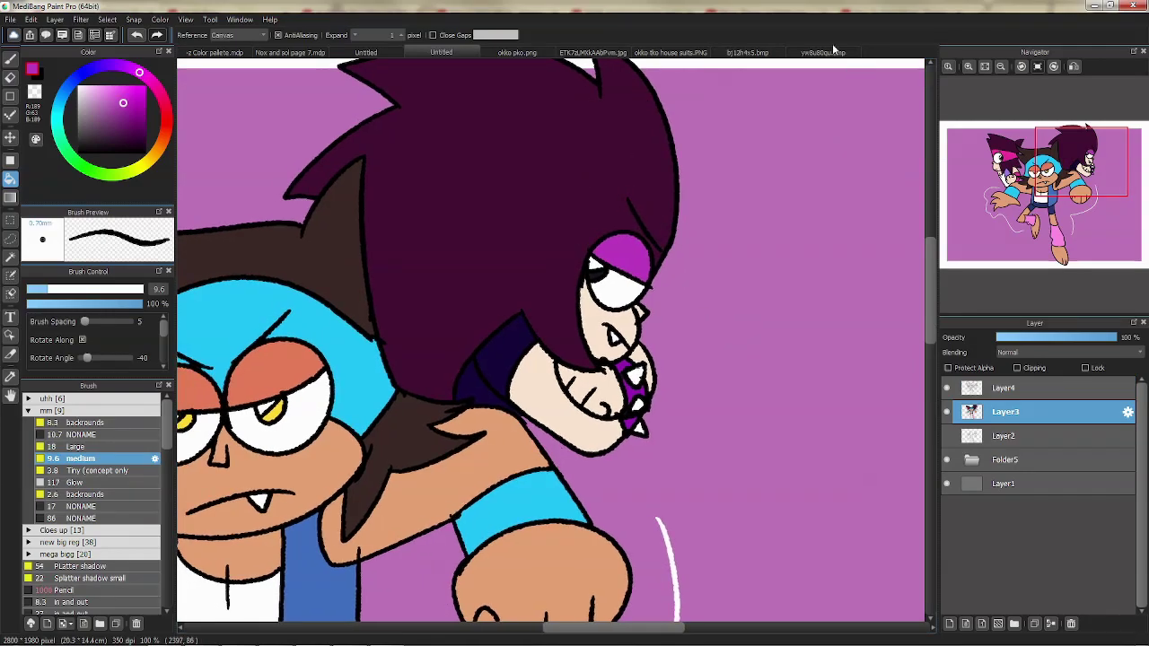
Sample the pale lilac eye colour from yw8u80qu.bmp and paint the outer part of the right-hand character's eyelid with it.
click(822, 53)
right_click(584, 339)
right_click(585, 307)
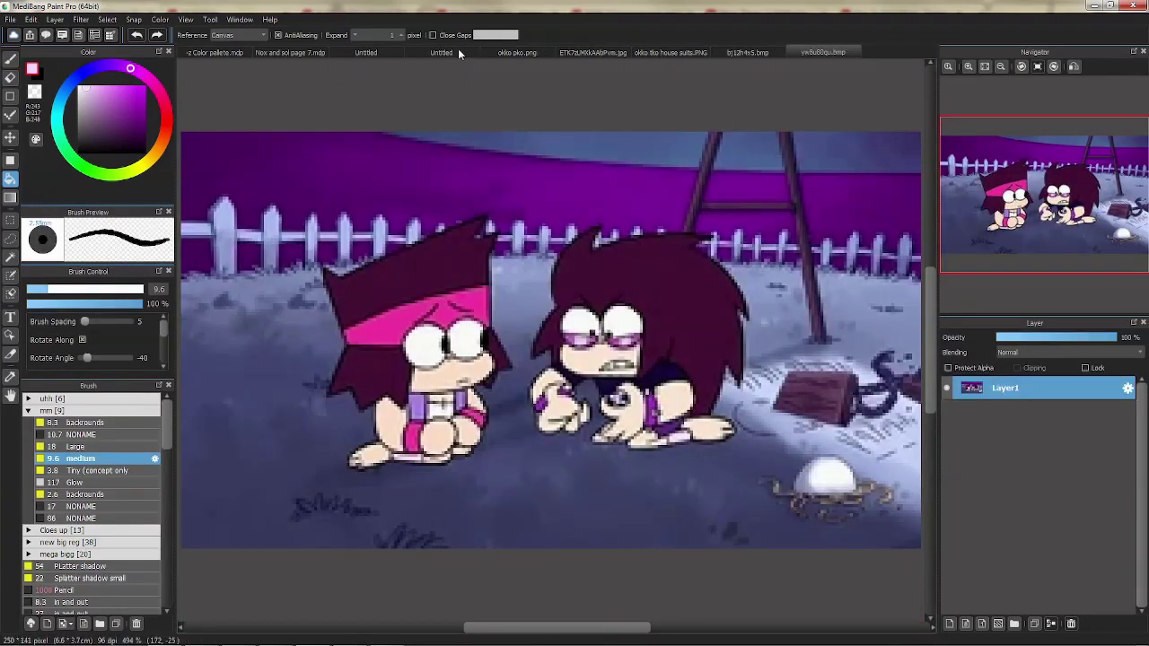
click(458, 52)
key(b)
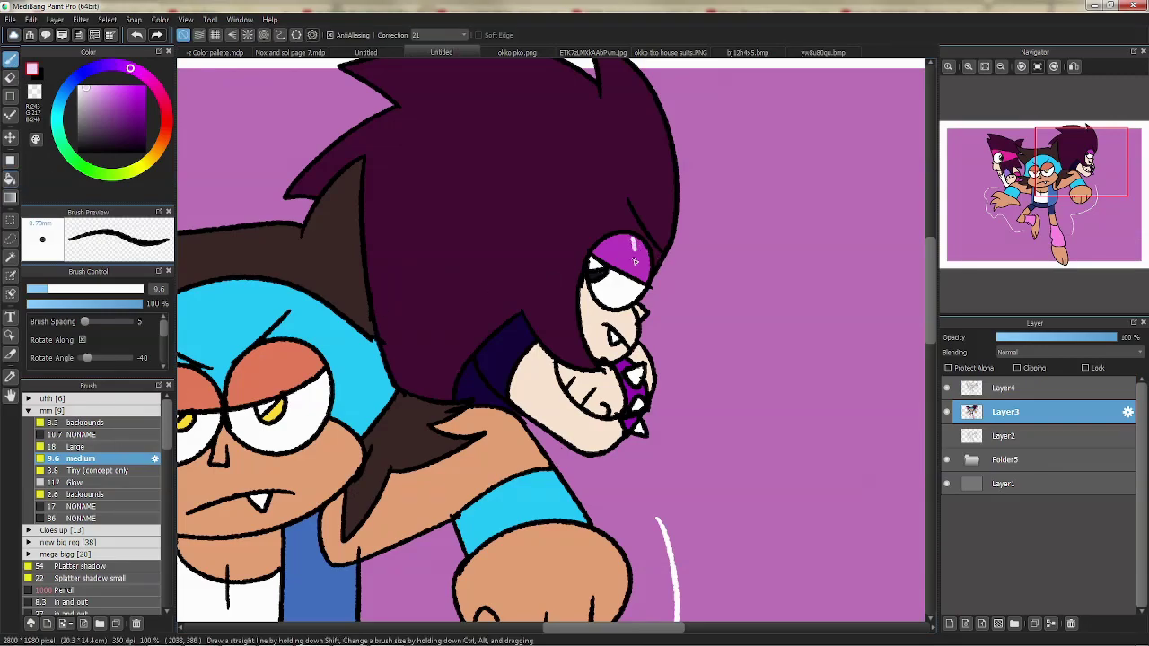
key(g)
click(643, 262)
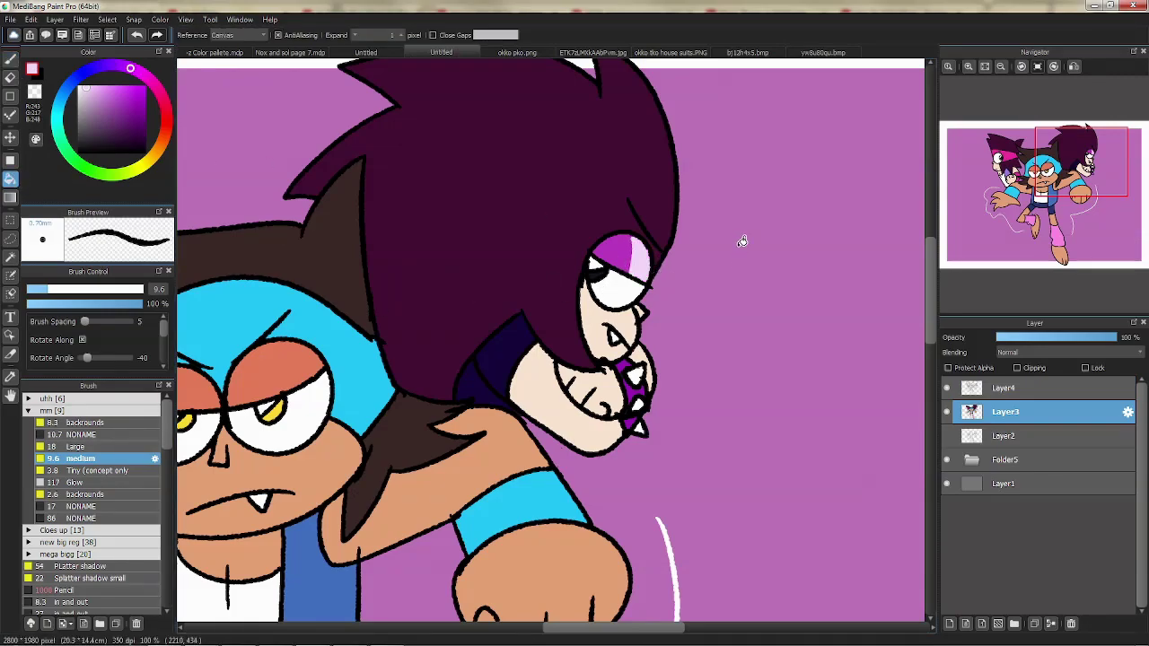
Duplicate Layer3 and hide the upper copy along with Layer4.
click(998, 460)
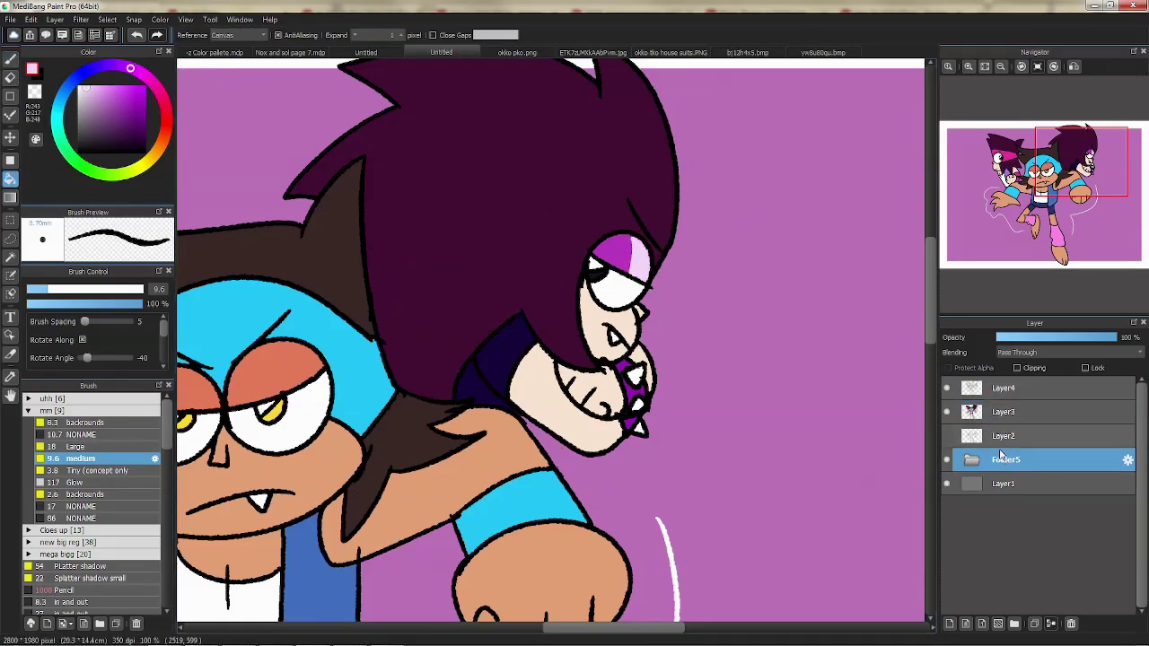
click(986, 66)
click(996, 412)
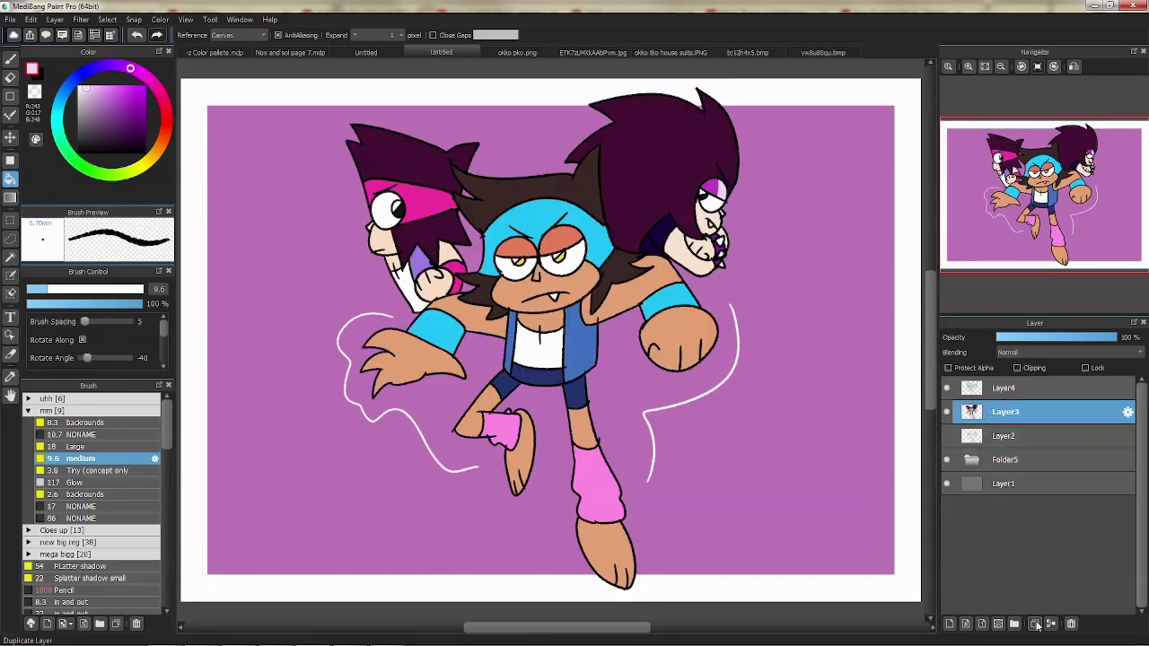
click(1034, 623)
click(978, 436)
click(965, 415)
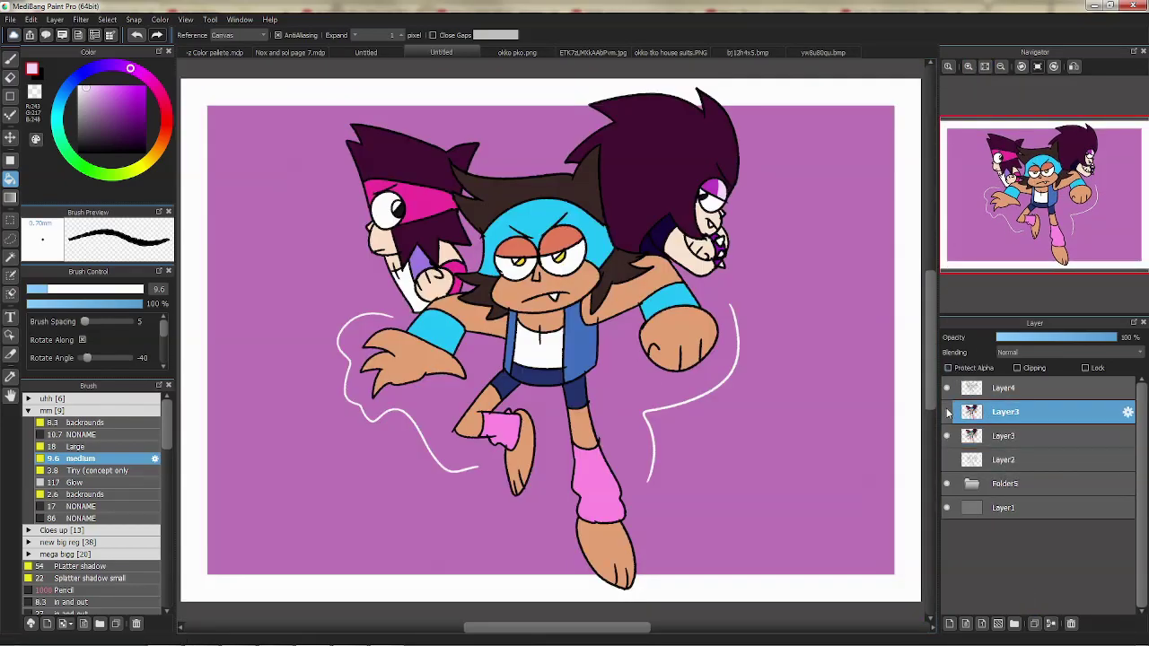
click(946, 412)
click(946, 388)
Erase the loose curved lines beside the figure on the lower Layer3 copy and paint its figure solid black with the 1000 px Pencil.
click(9, 79)
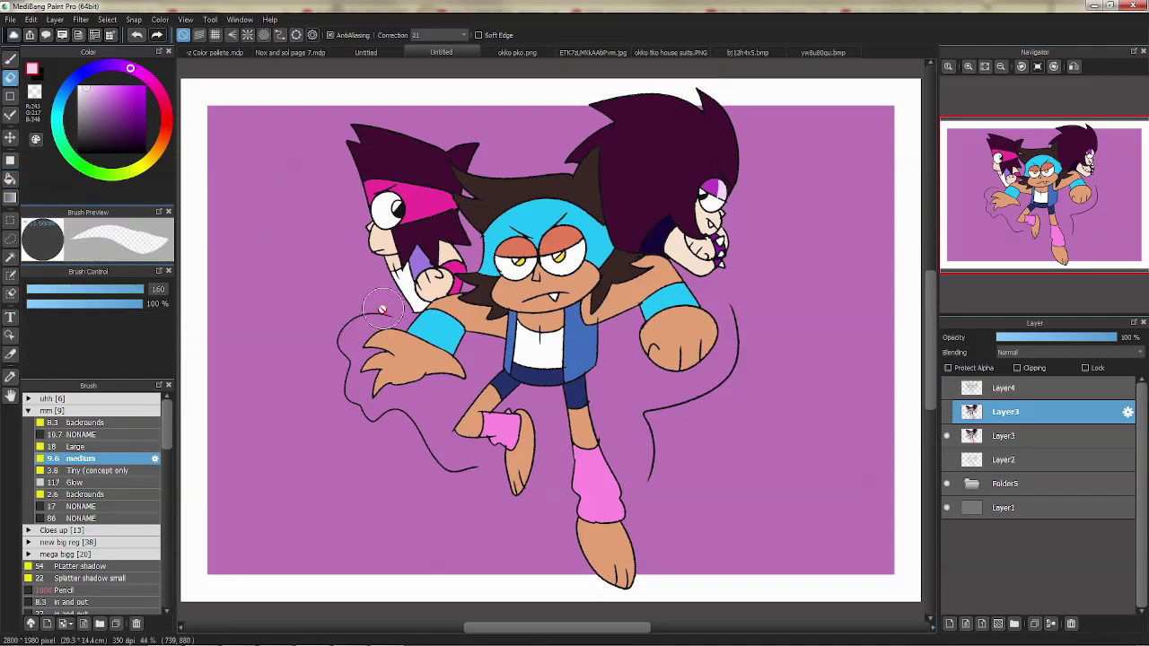
mouse_move(357, 294)
mouse_down()
mouse_move(394, 320)
mouse_move(363, 314)
mouse_move(336, 346)
mouse_move(354, 411)
mouse_move(344, 355)
mouse_move(377, 425)
mouse_move(402, 418)
mouse_move(435, 458)
mouse_move(475, 469)
mouse_up()
mouse_move(654, 480)
mouse_down()
mouse_move(647, 420)
mouse_move(694, 405)
mouse_move(734, 368)
mouse_move(731, 303)
mouse_up()
key(b)
mouse_move(406, 239)
mouse_down()
mouse_move(538, 557)
mouse_move(682, 251)
mouse_move(704, 379)
mouse_move(709, 296)
mouse_up()
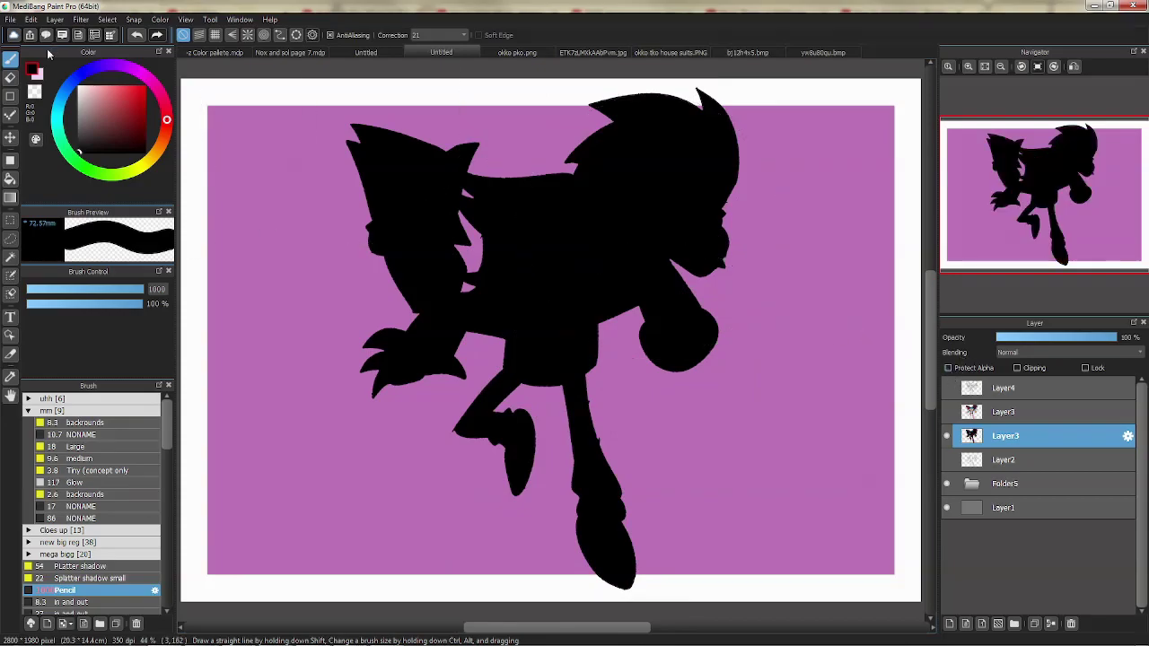
Thicken the black silhouette's edge with repeated black bucket fills at 1 pixel expansion.
click(10, 179)
click(564, 246)
click(570, 259)
click(592, 245)
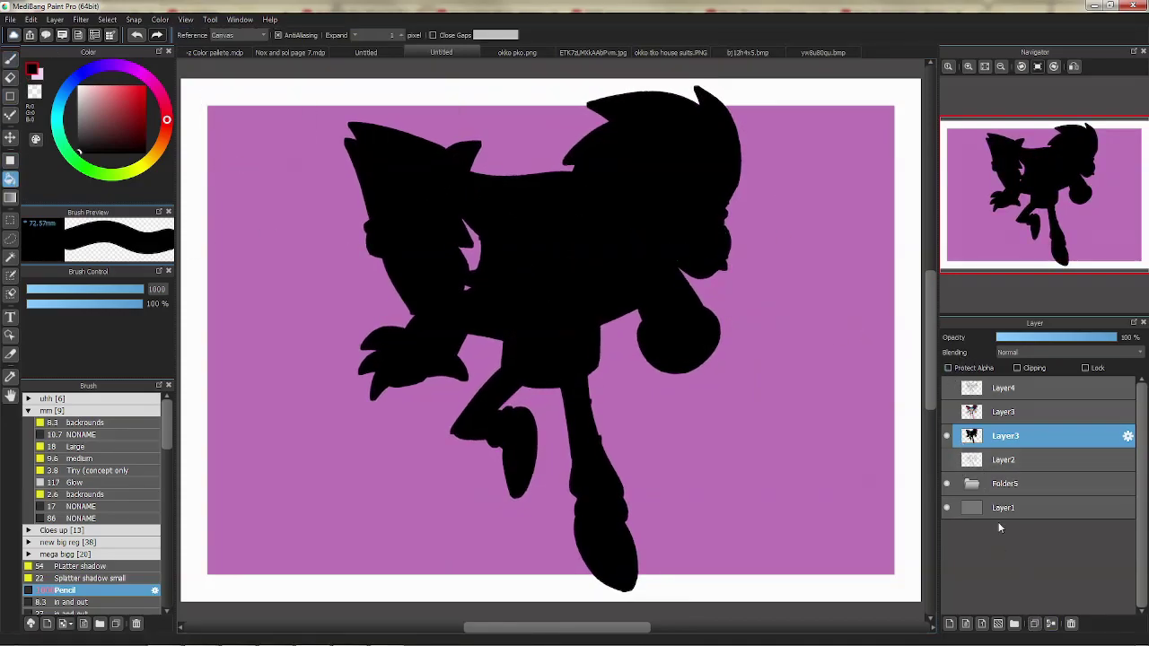
Duplicate the black silhouette layer, hiding Folder5 and the upper silhouette so only the lower copy shows.
click(1034, 624)
click(946, 509)
click(946, 436)
click(1002, 459)
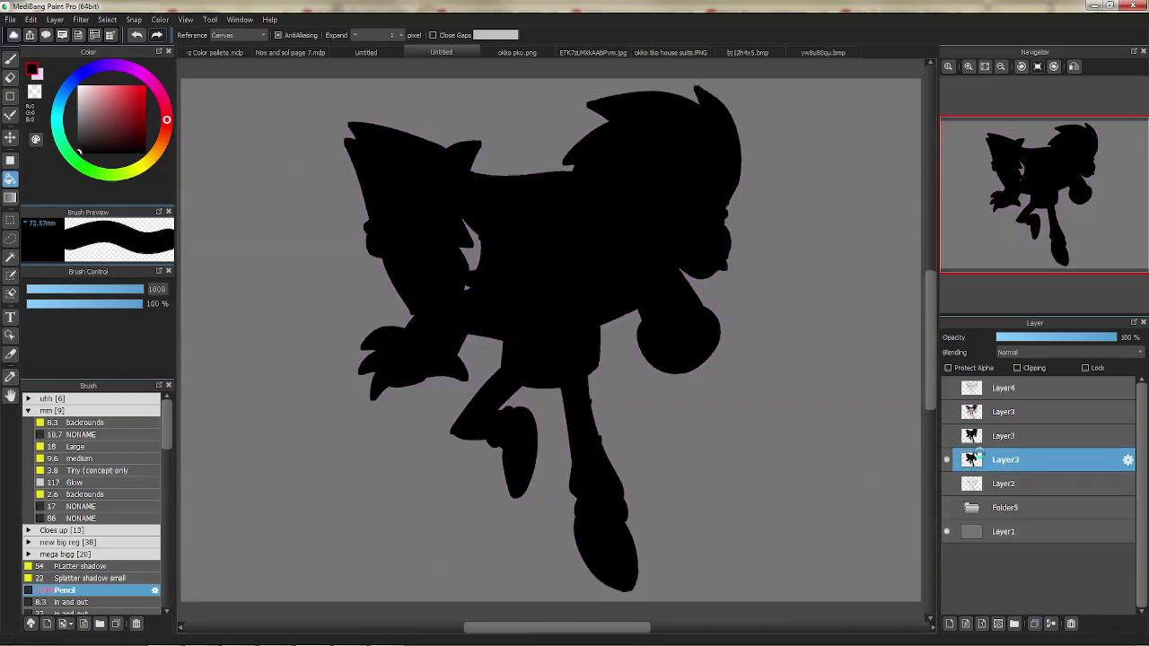
Recolour the lower silhouette copy white, widening its edge with repeated bucket fills.
click(87, 99)
click(130, 68)
click(544, 263)
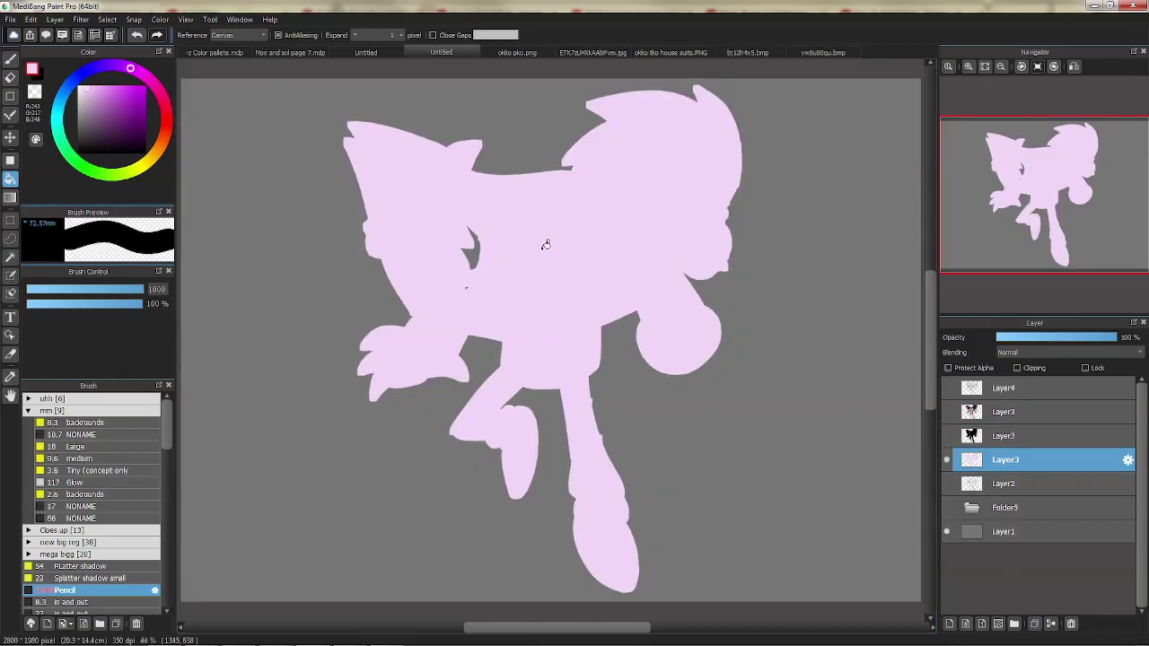
click(555, 248)
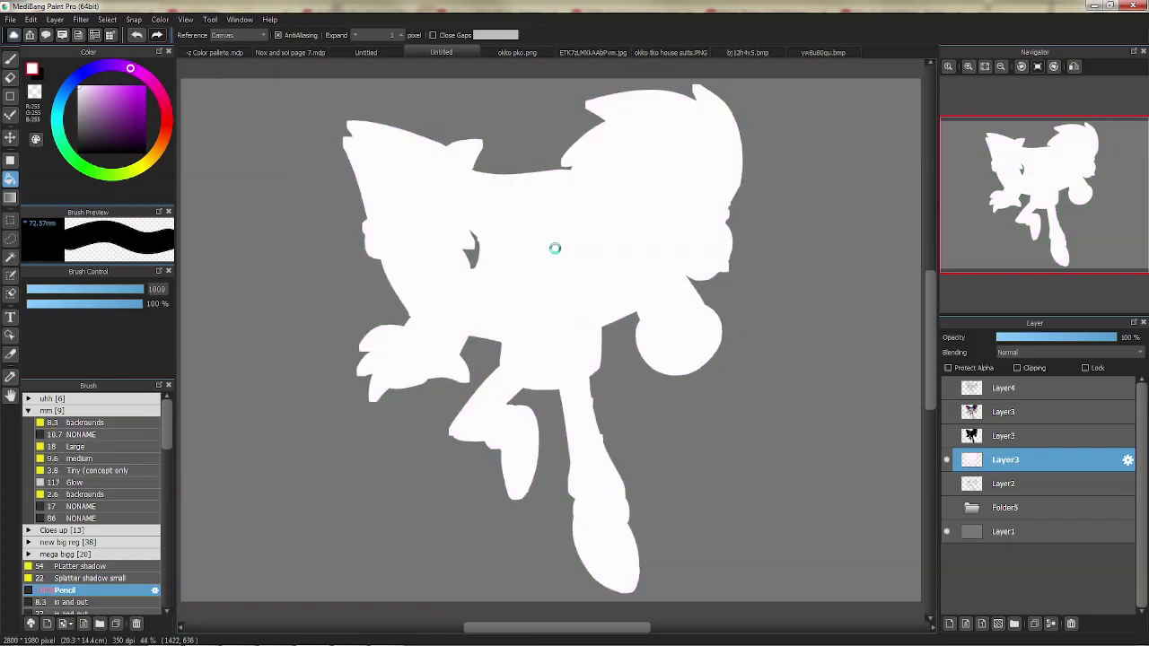
Show the black silhouette, the coloured Layer3, Layer4 and Folder5 again.
click(946, 435)
click(946, 412)
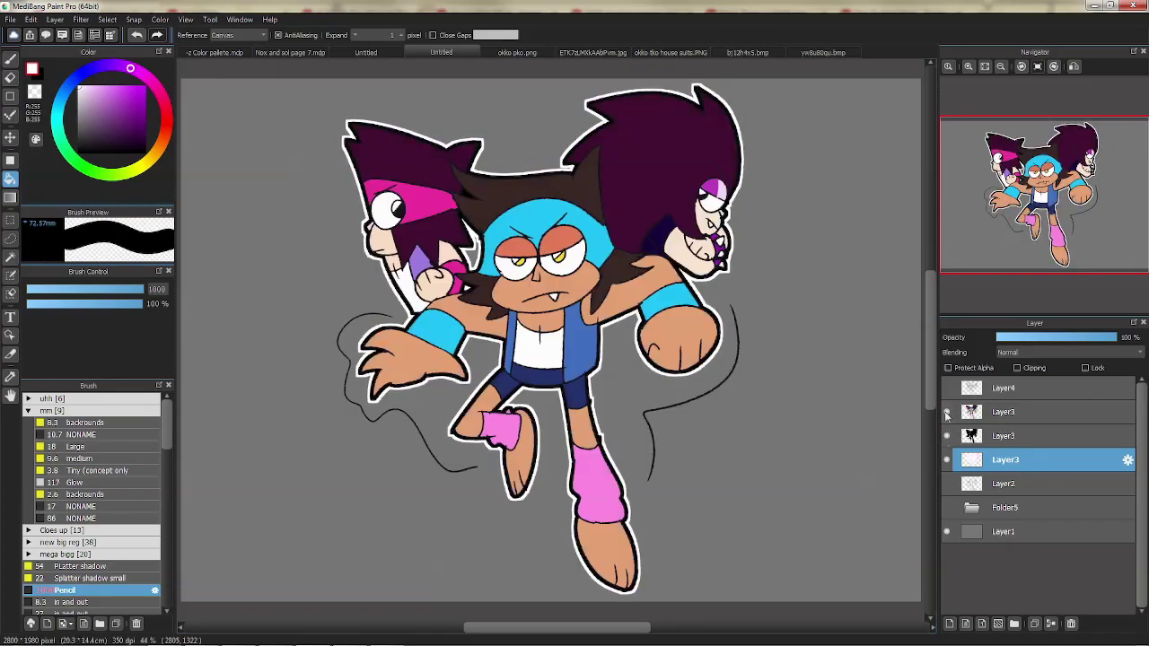
click(946, 387)
click(987, 507)
click(946, 507)
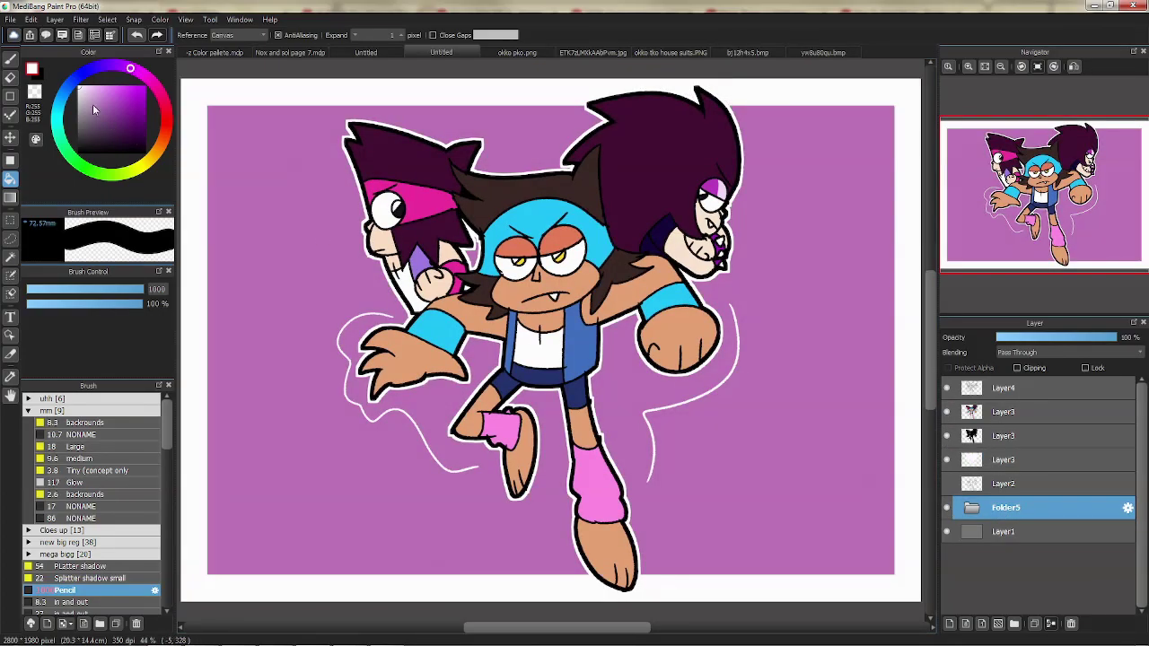
Set the drawing colour to black and choose the 17 px NONAME brush.
click(33, 76)
click(116, 507)
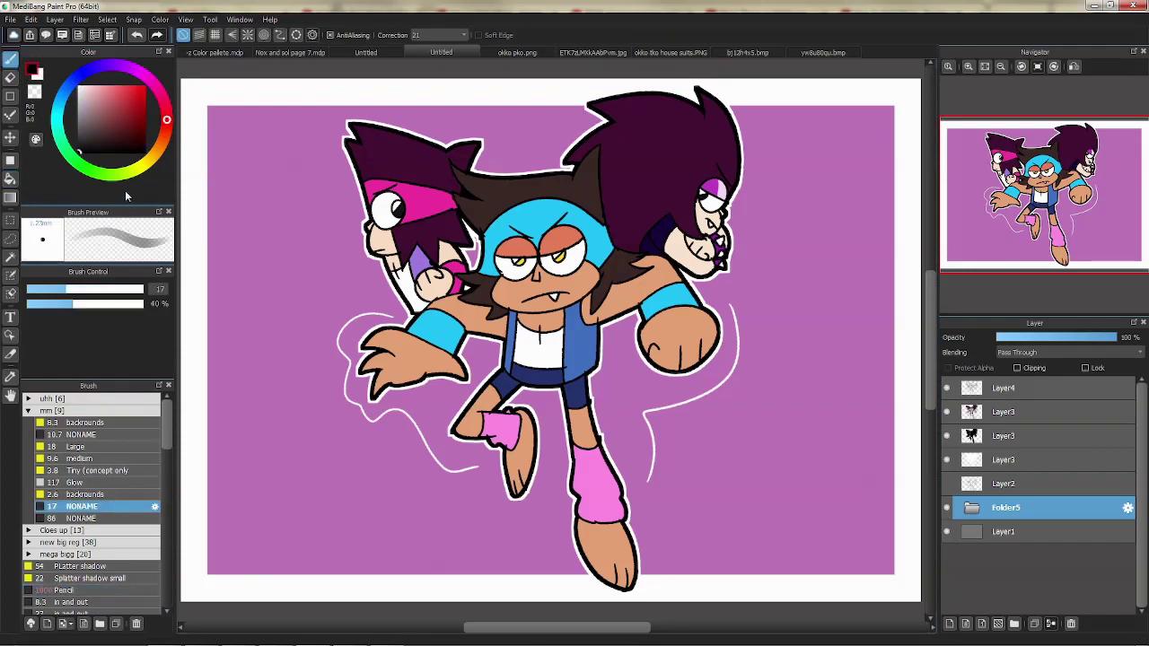